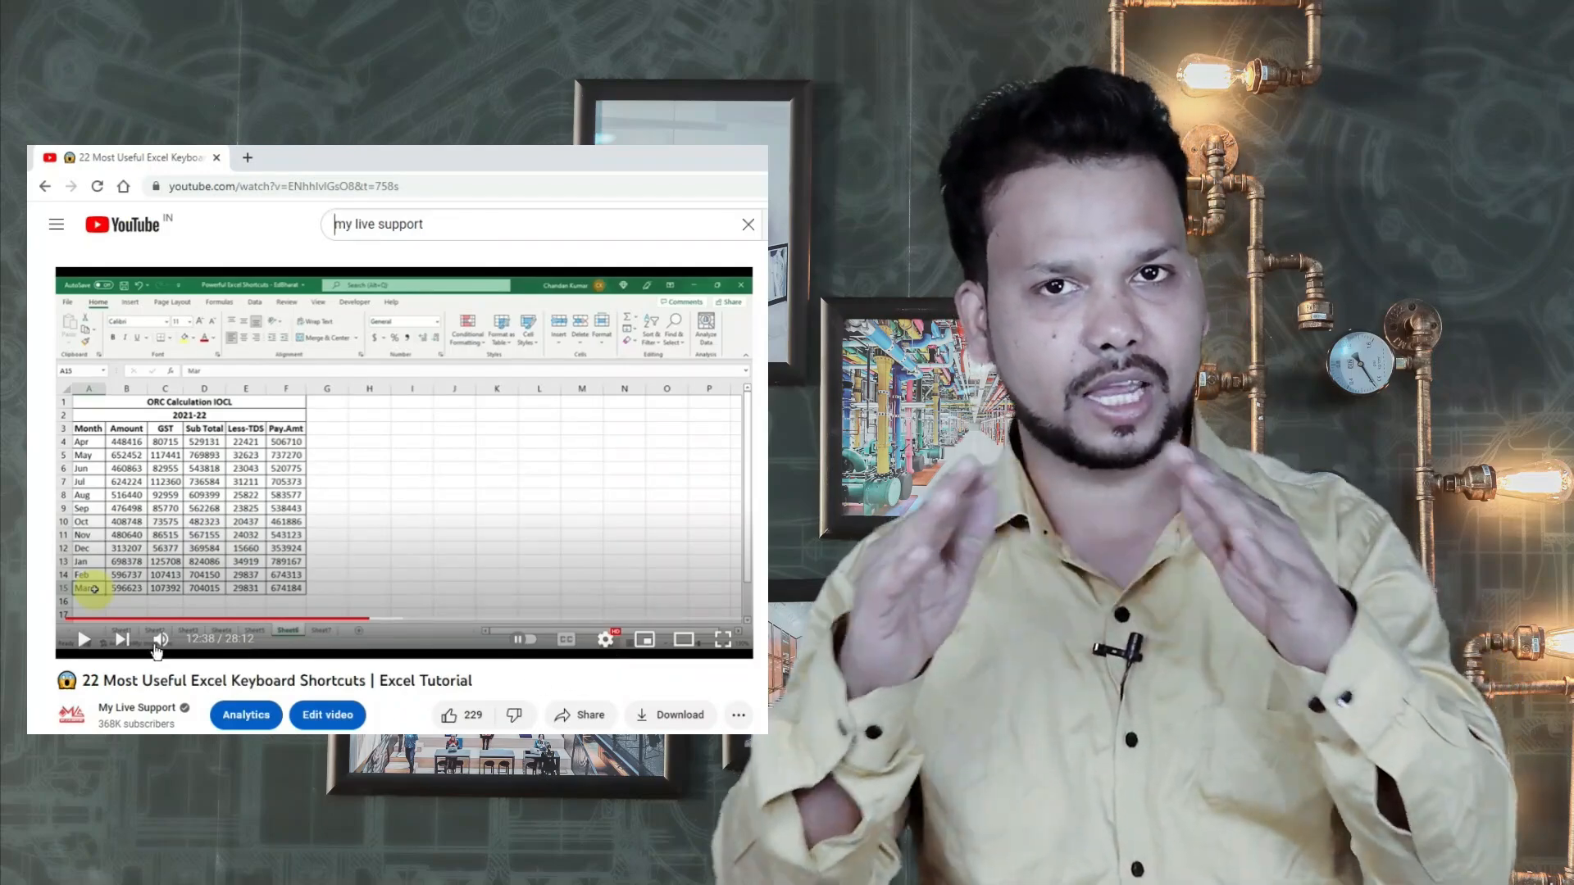
pyautogui.click(157, 643)
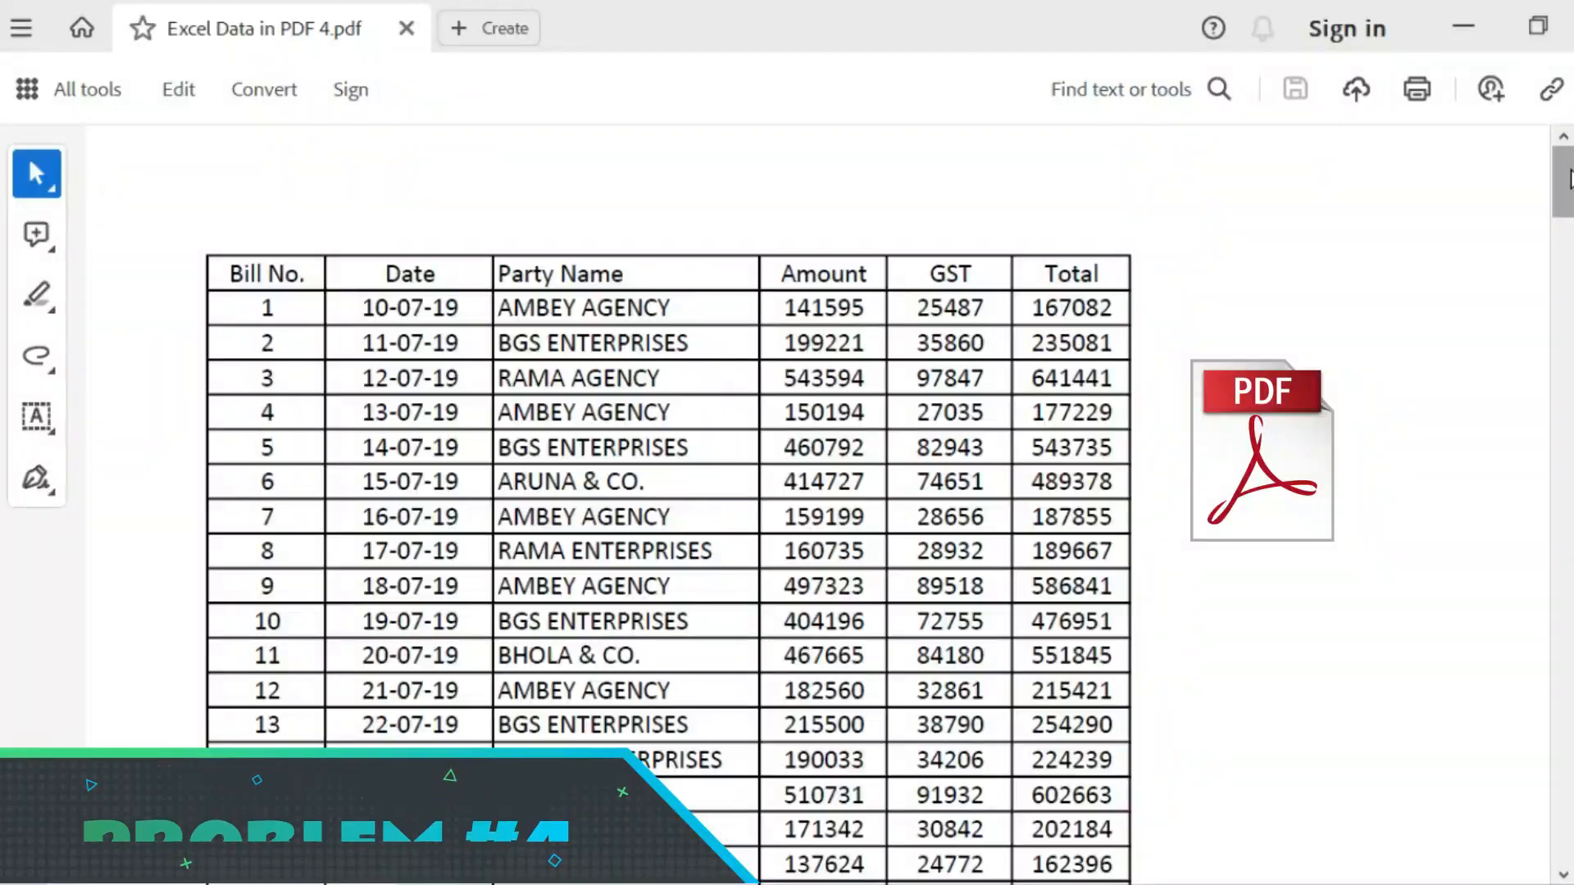
pyautogui.moveTo(1562, 182); pyautogui.dragTo(1564, 844)
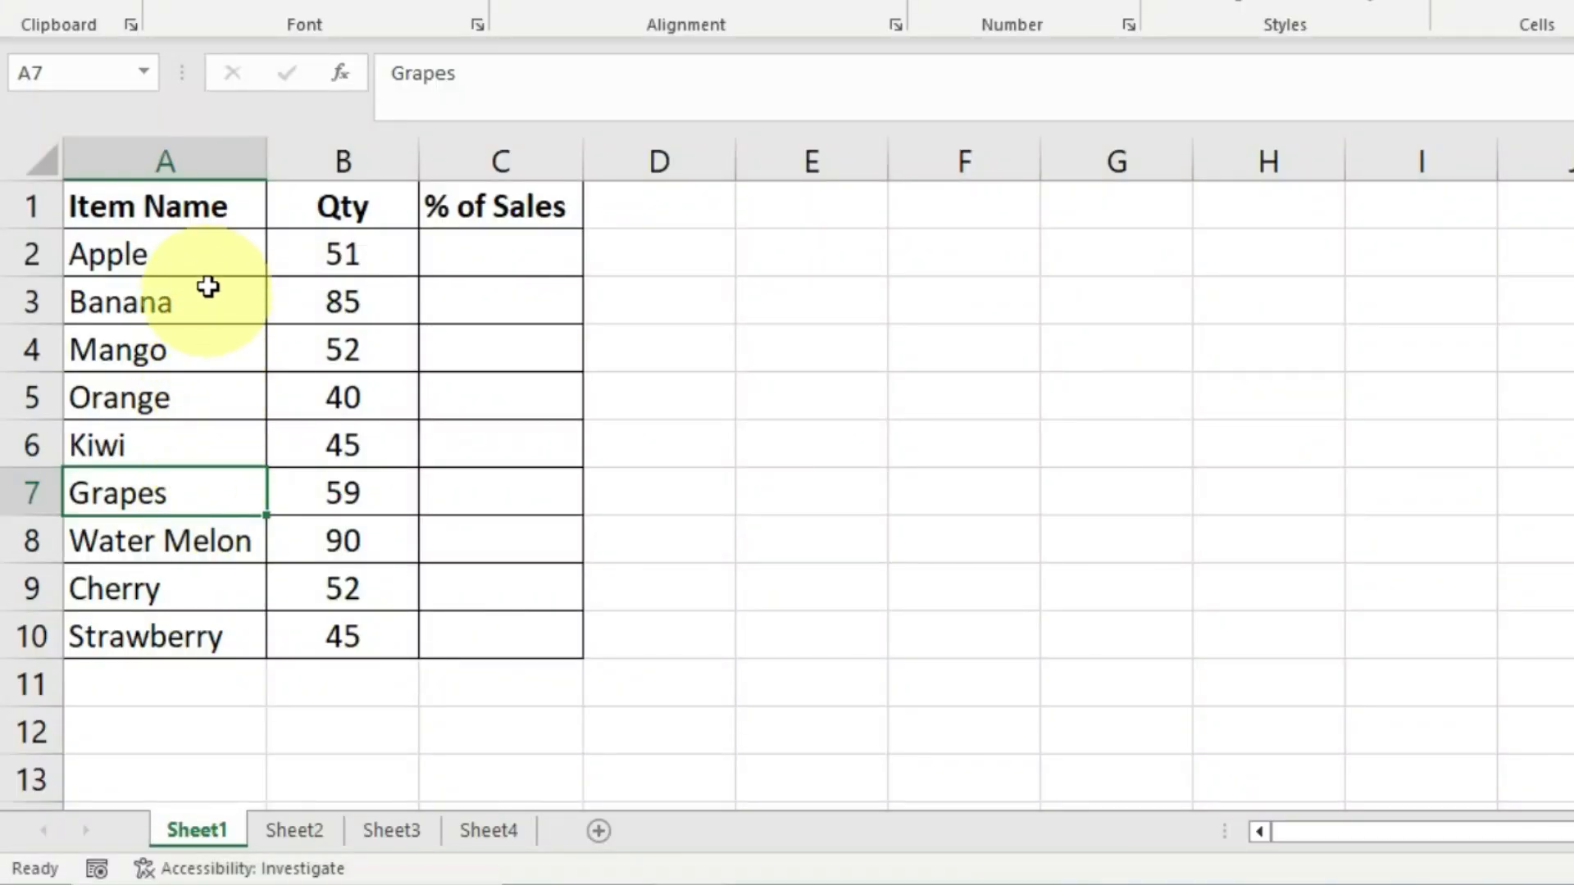
pyautogui.moveTo(207, 246); pyautogui.dragTo(175, 631)
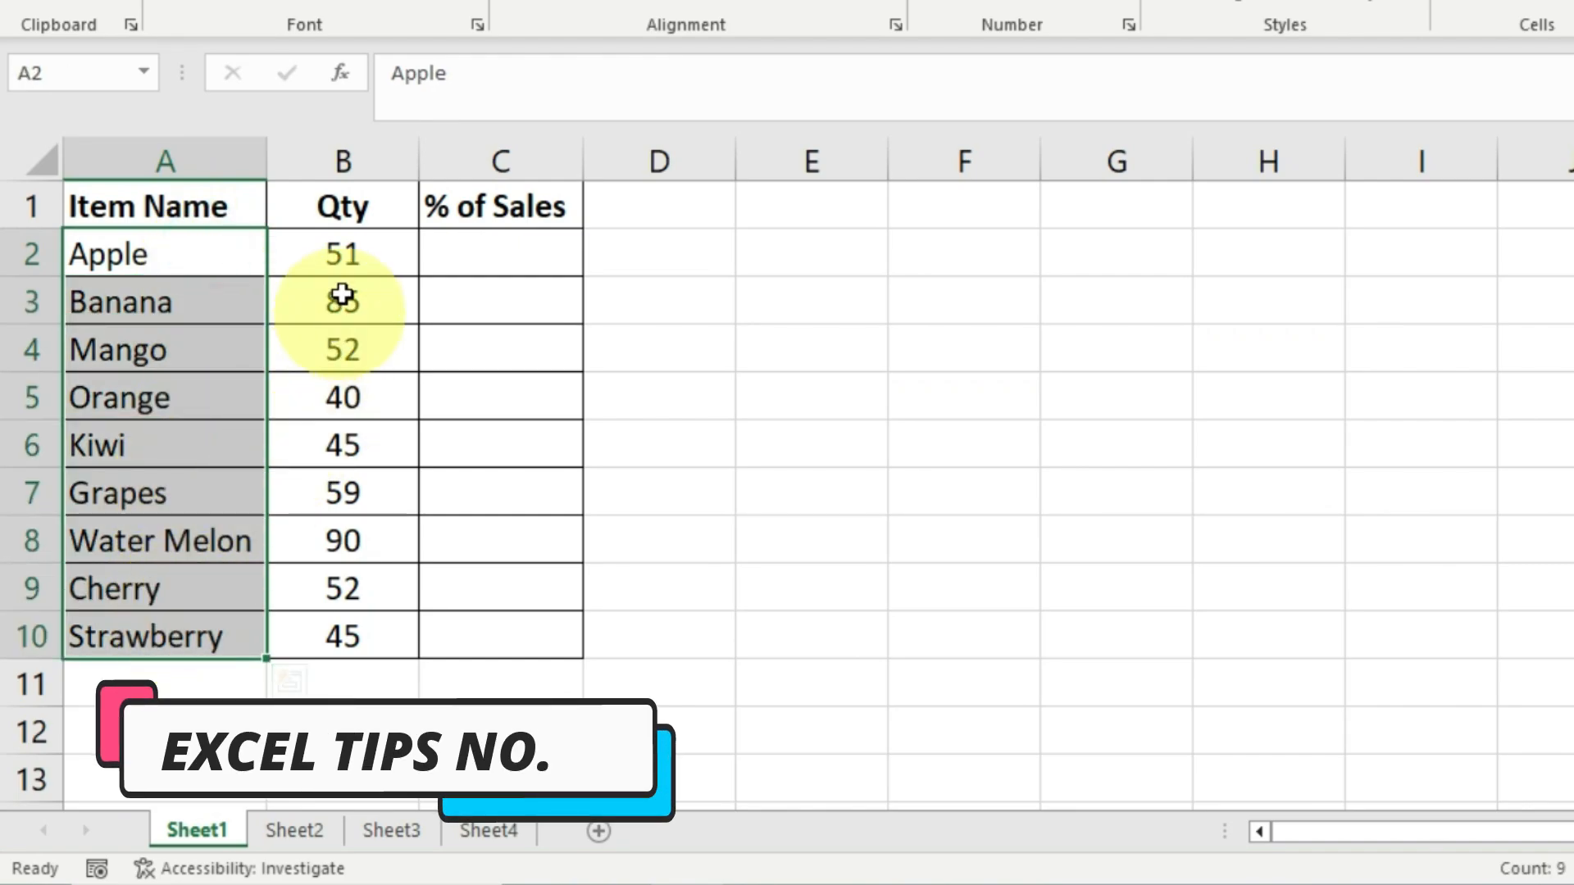
pyautogui.moveTo(354, 253); pyautogui.dragTo(366, 651)
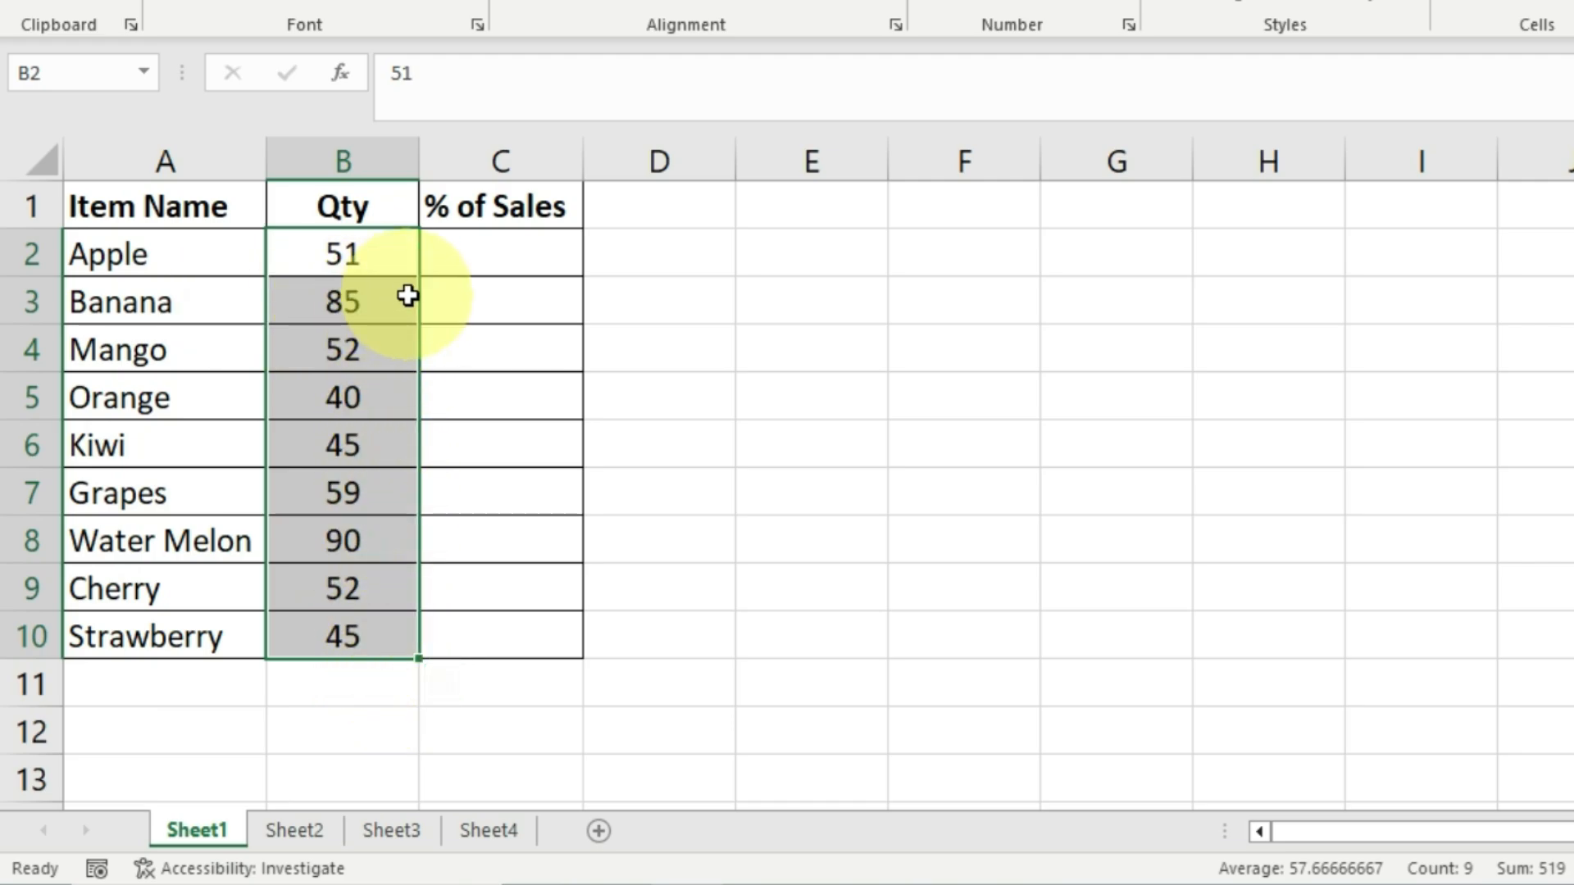
pyautogui.click(462, 301)
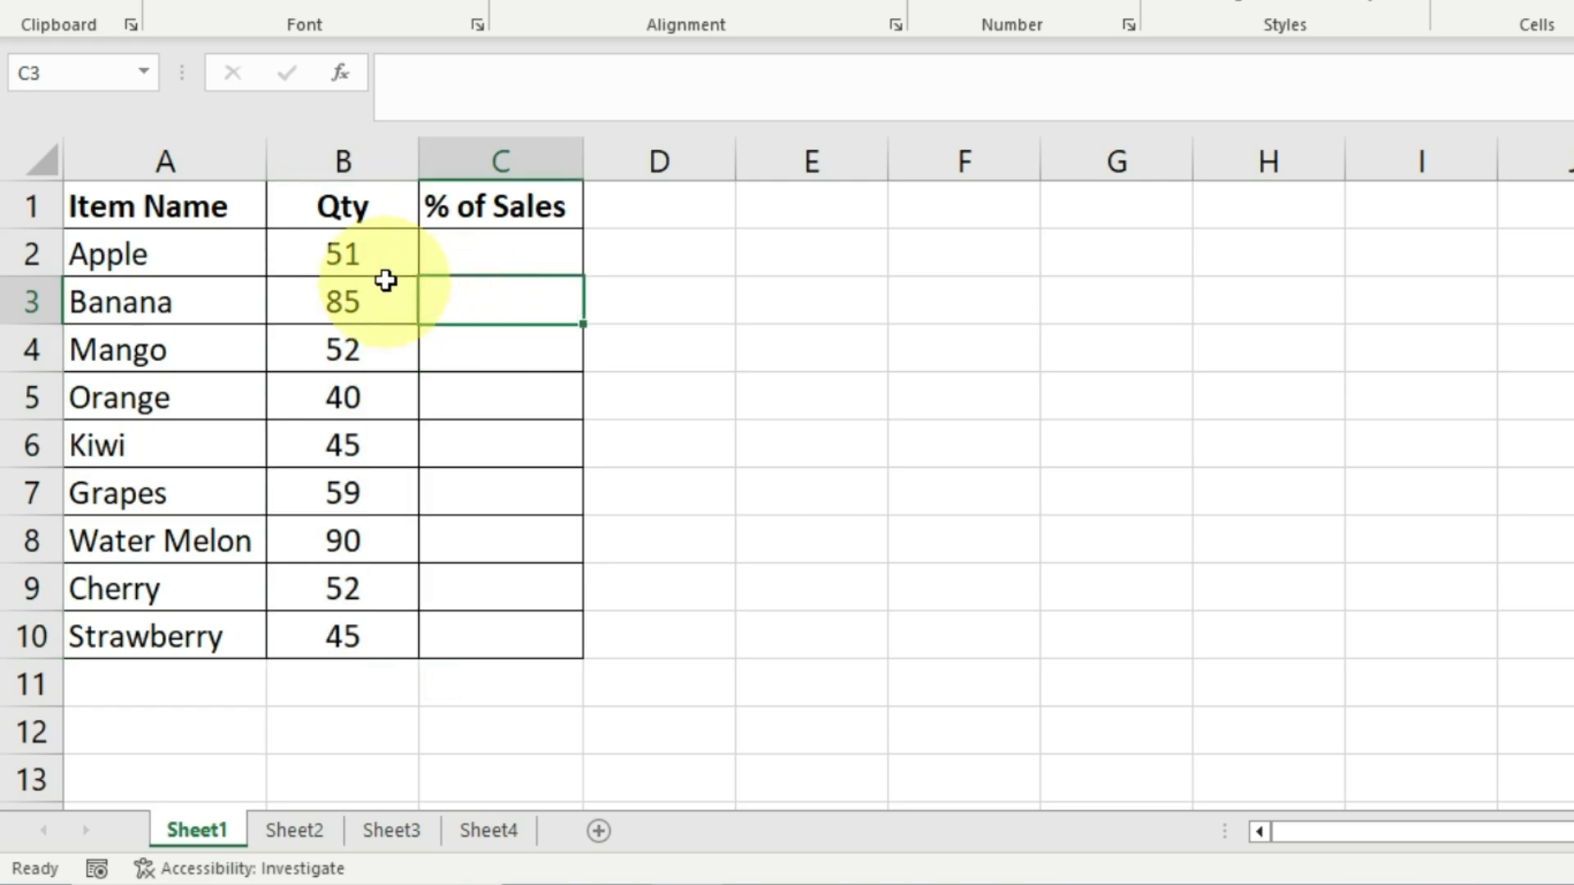
# Step: Fill the % of Sales column with each item's percentage of the total from quantities B2:B10, using Quick Analysis
pyautogui.moveTo(373, 244); pyautogui.dragTo(385, 636)
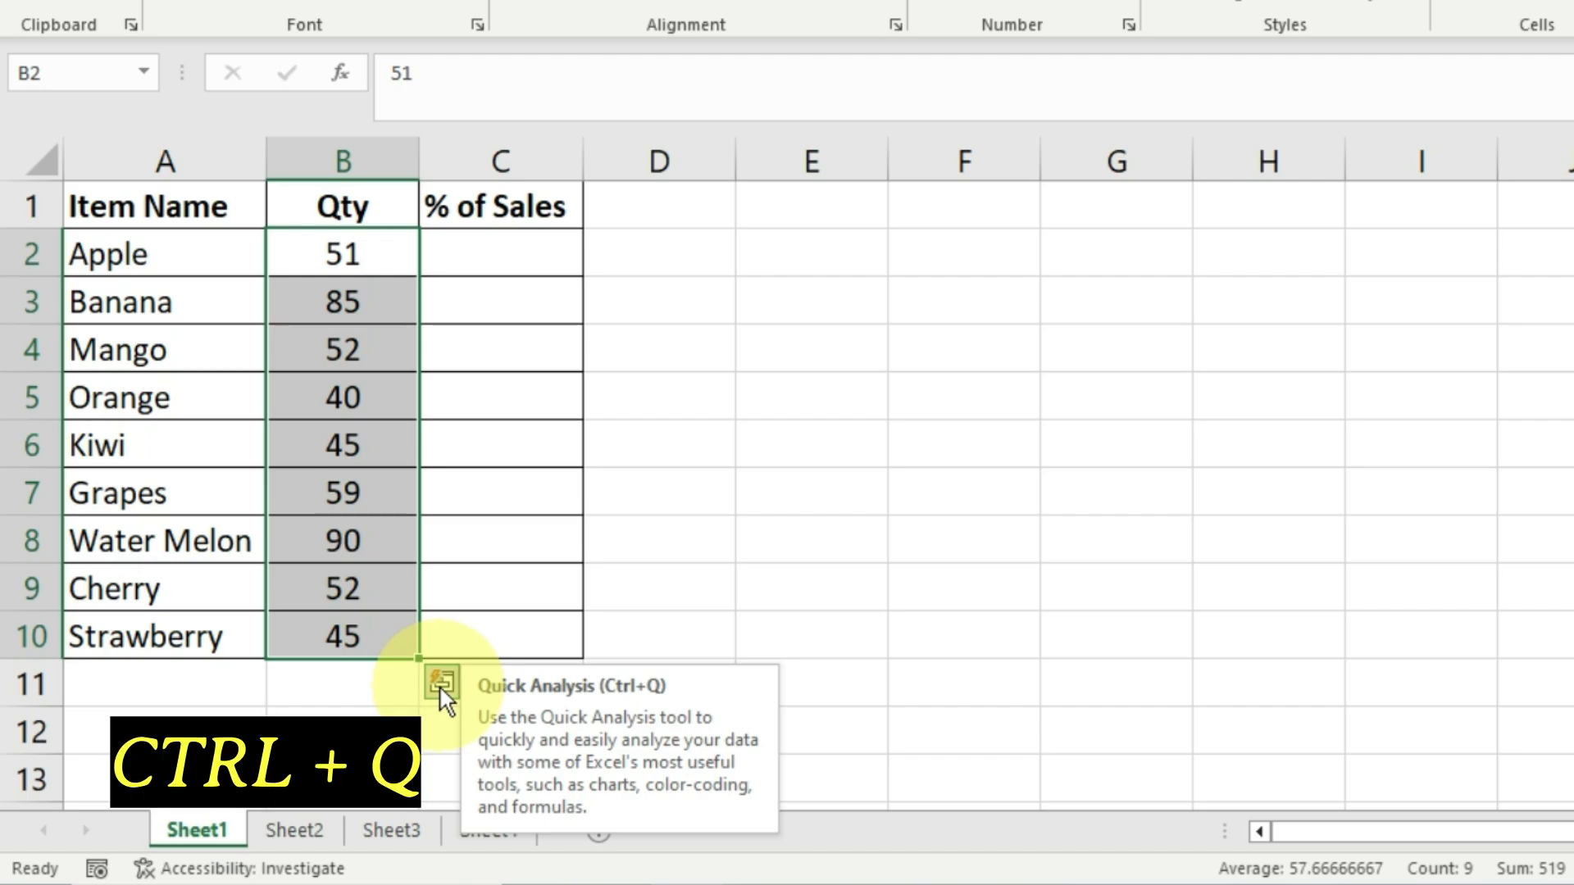
pyautogui.hotkey('ctrl', 'q')
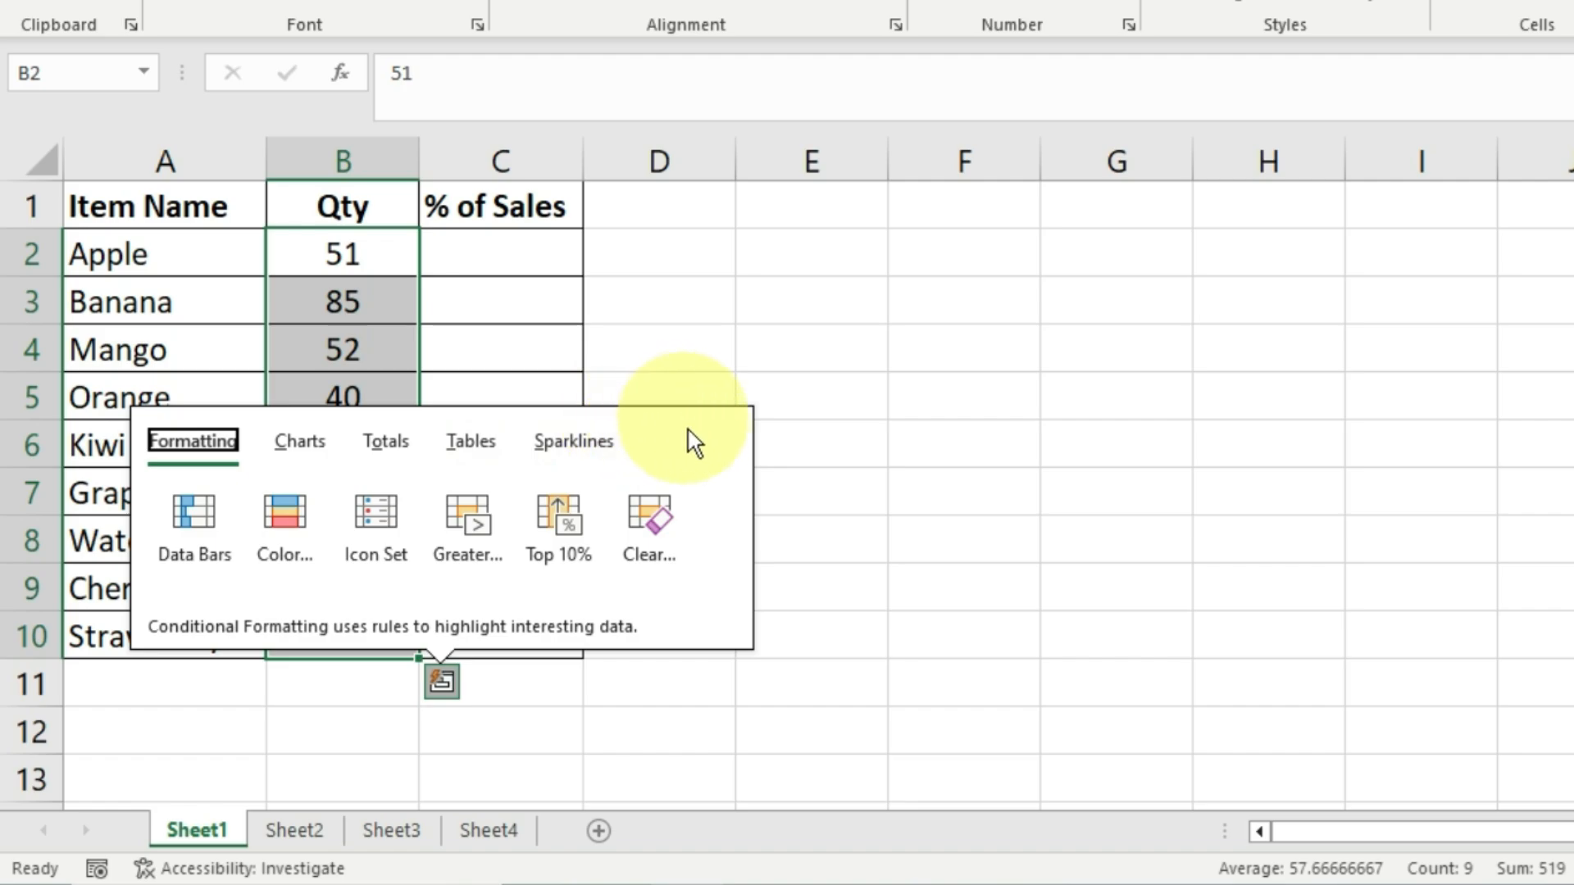
pyautogui.click(391, 444)
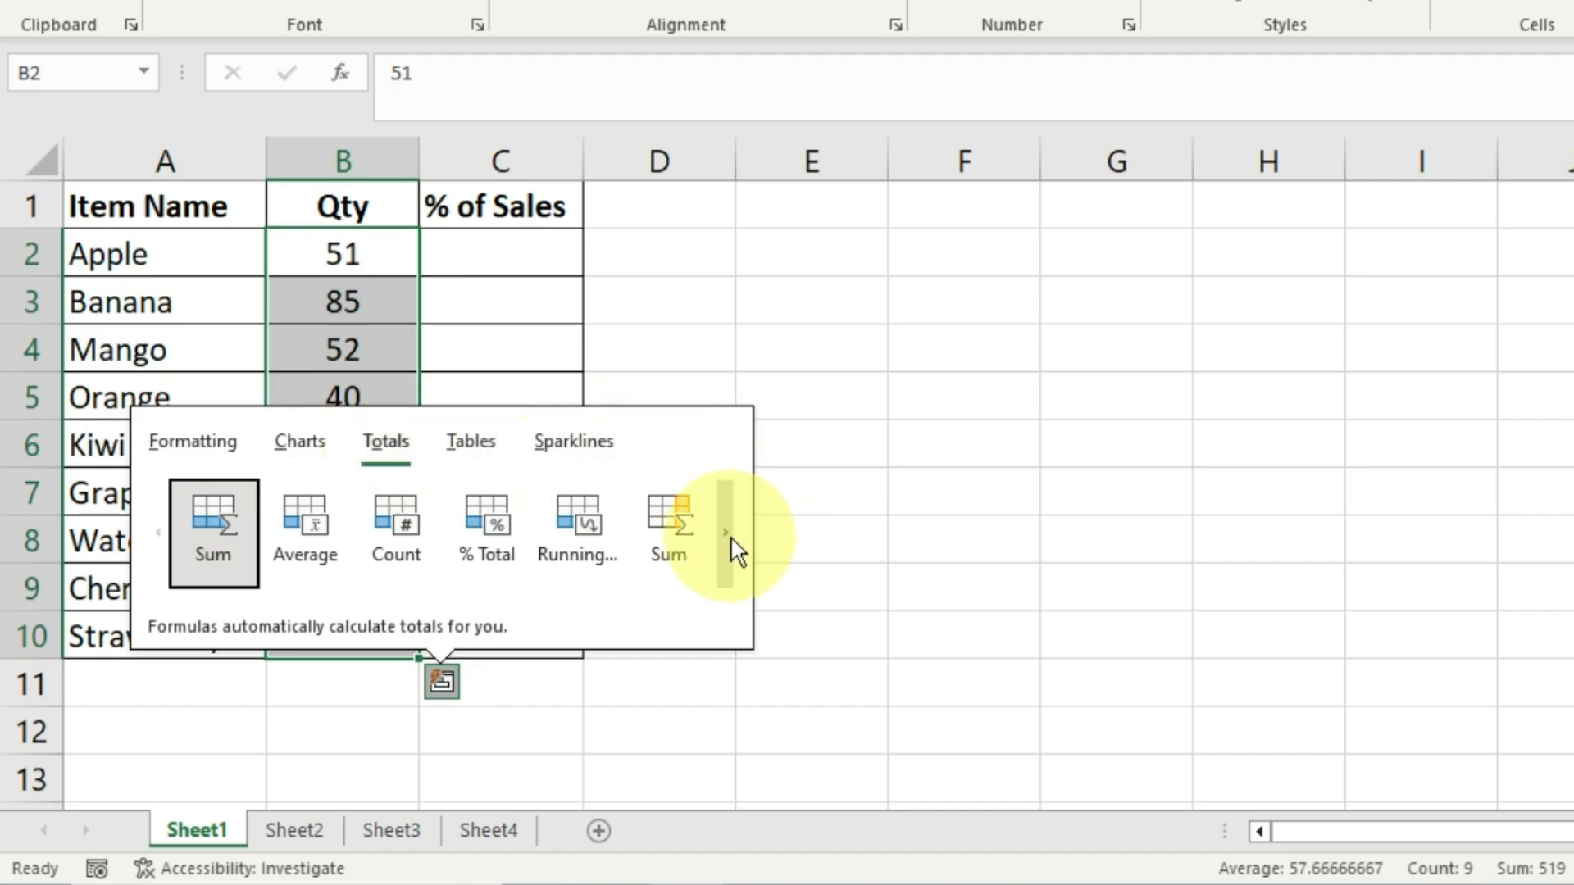
pyautogui.click(730, 537)
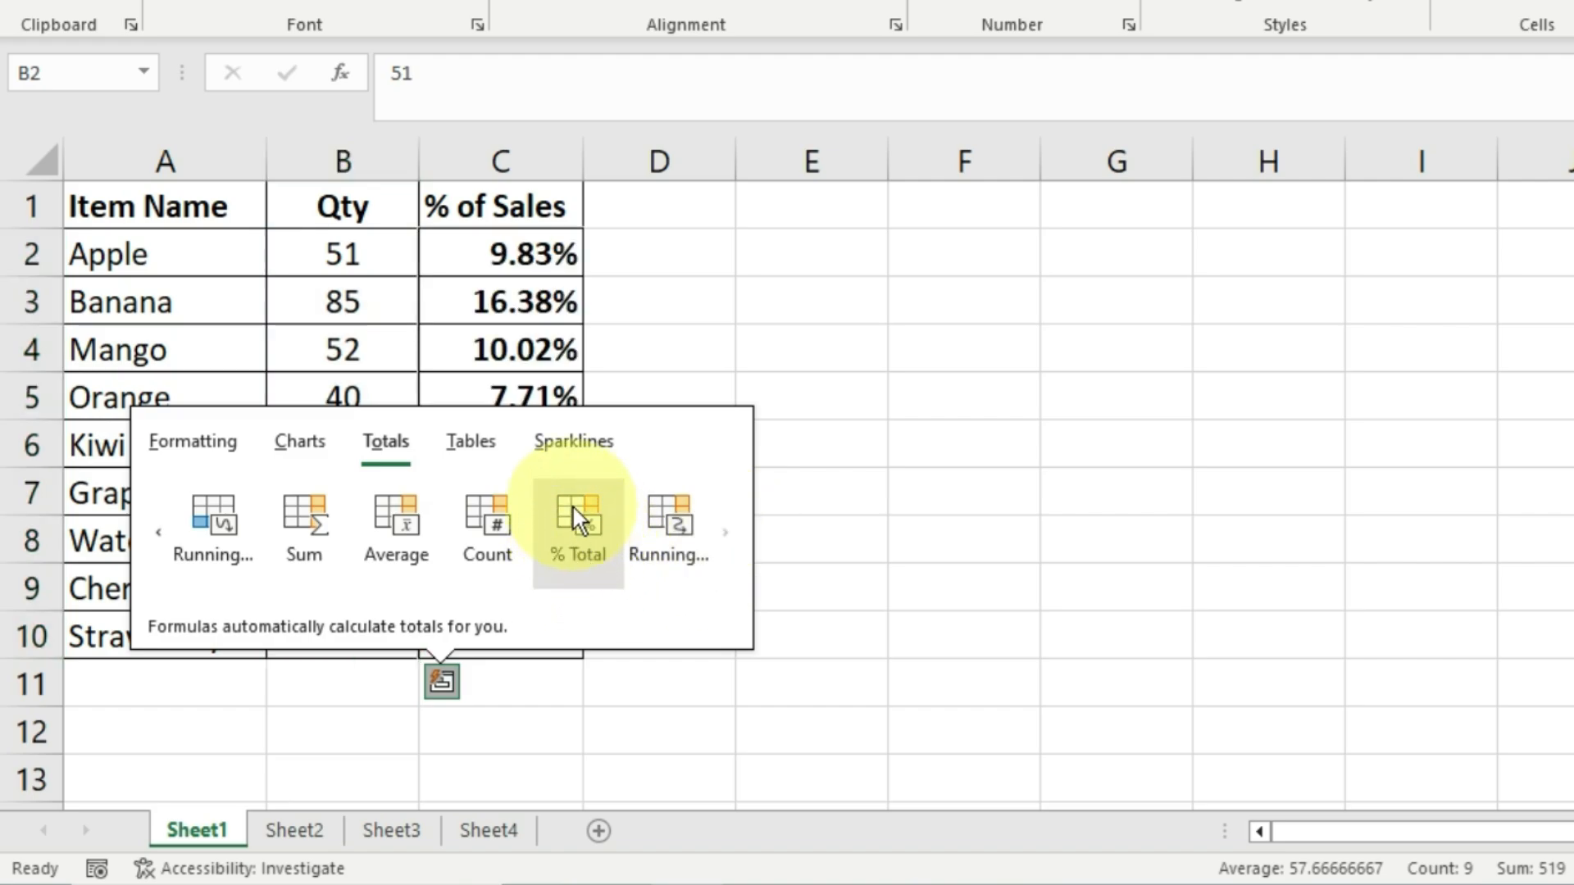
pyautogui.click(578, 525)
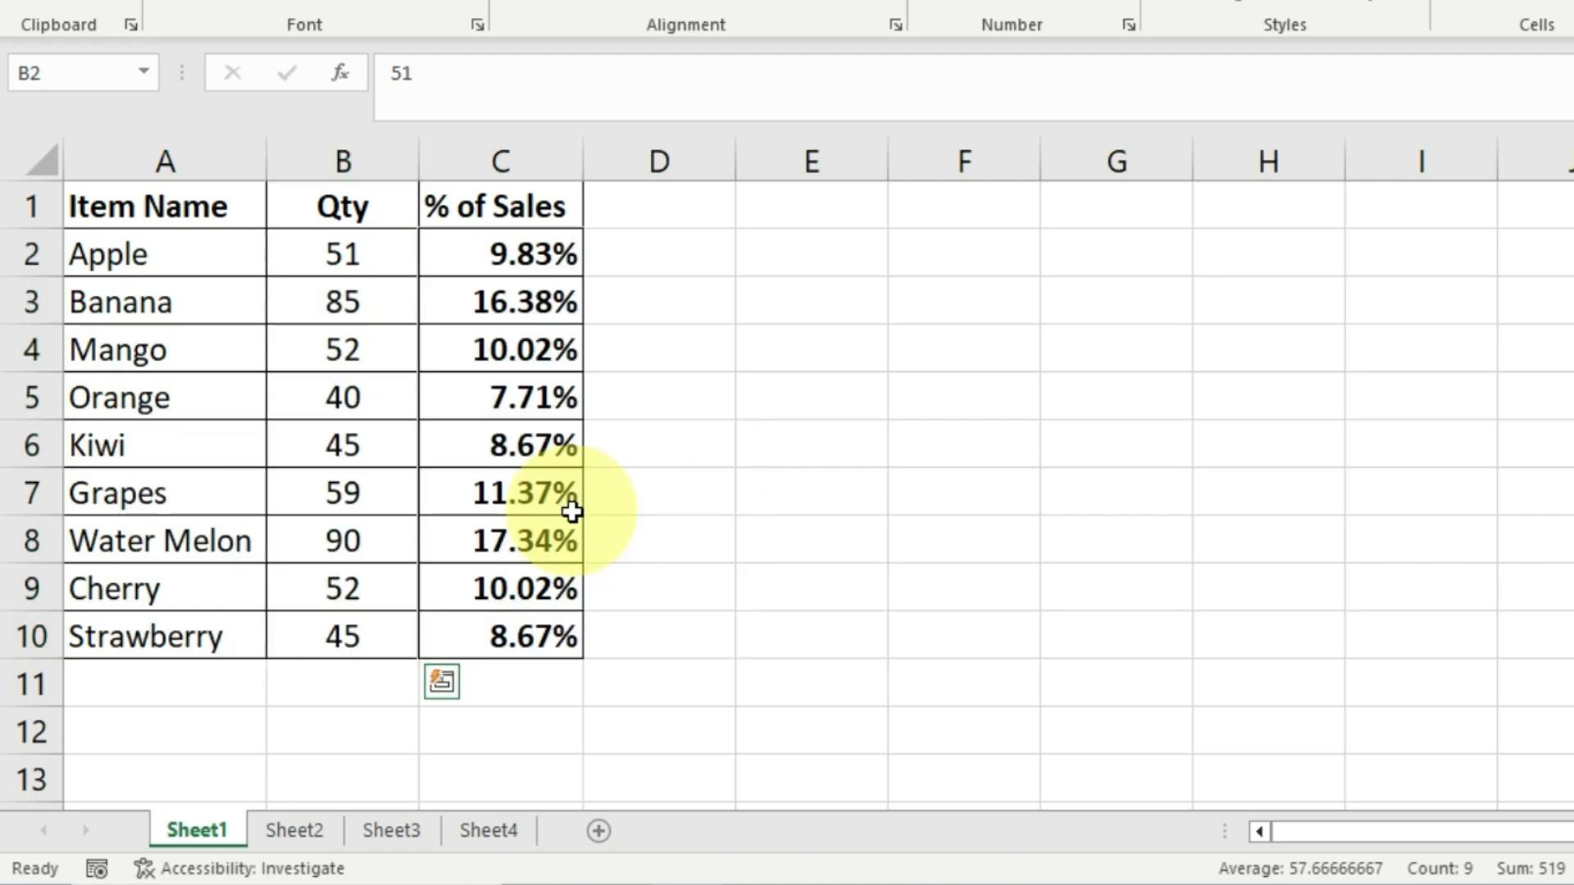
# Step: Examine the % of Sales formulas in column C and compare the Water Melon and Banana rows with their quantities
pyautogui.click(481, 260)
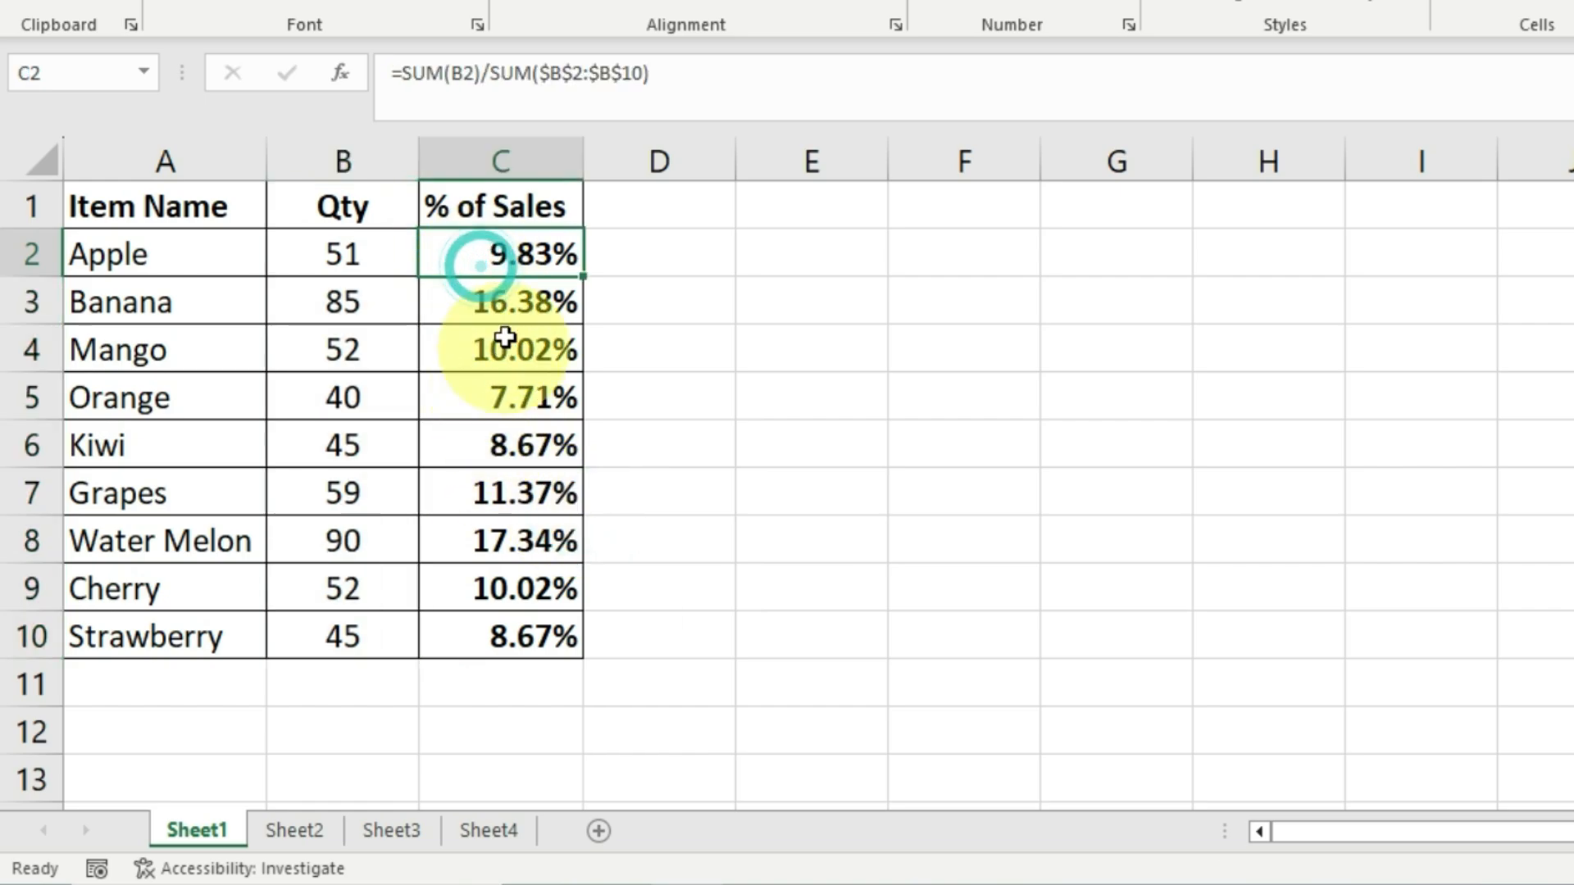
pyautogui.moveTo(471, 255); pyautogui.dragTo(467, 623)
pyautogui.click(451, 538)
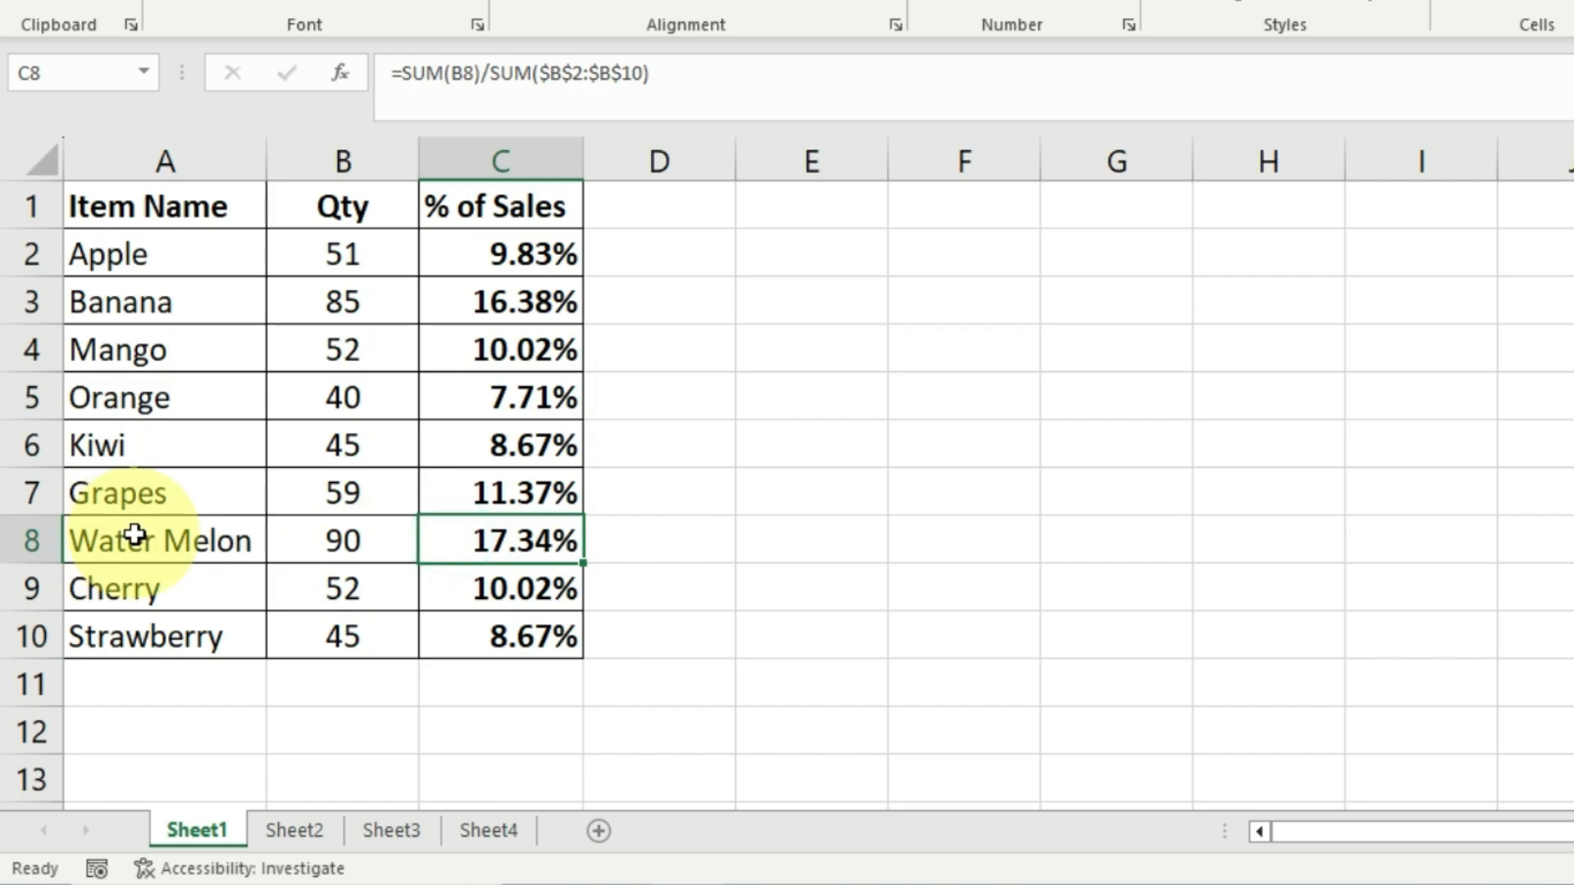
pyautogui.moveTo(131, 533); pyautogui.dragTo(499, 534)
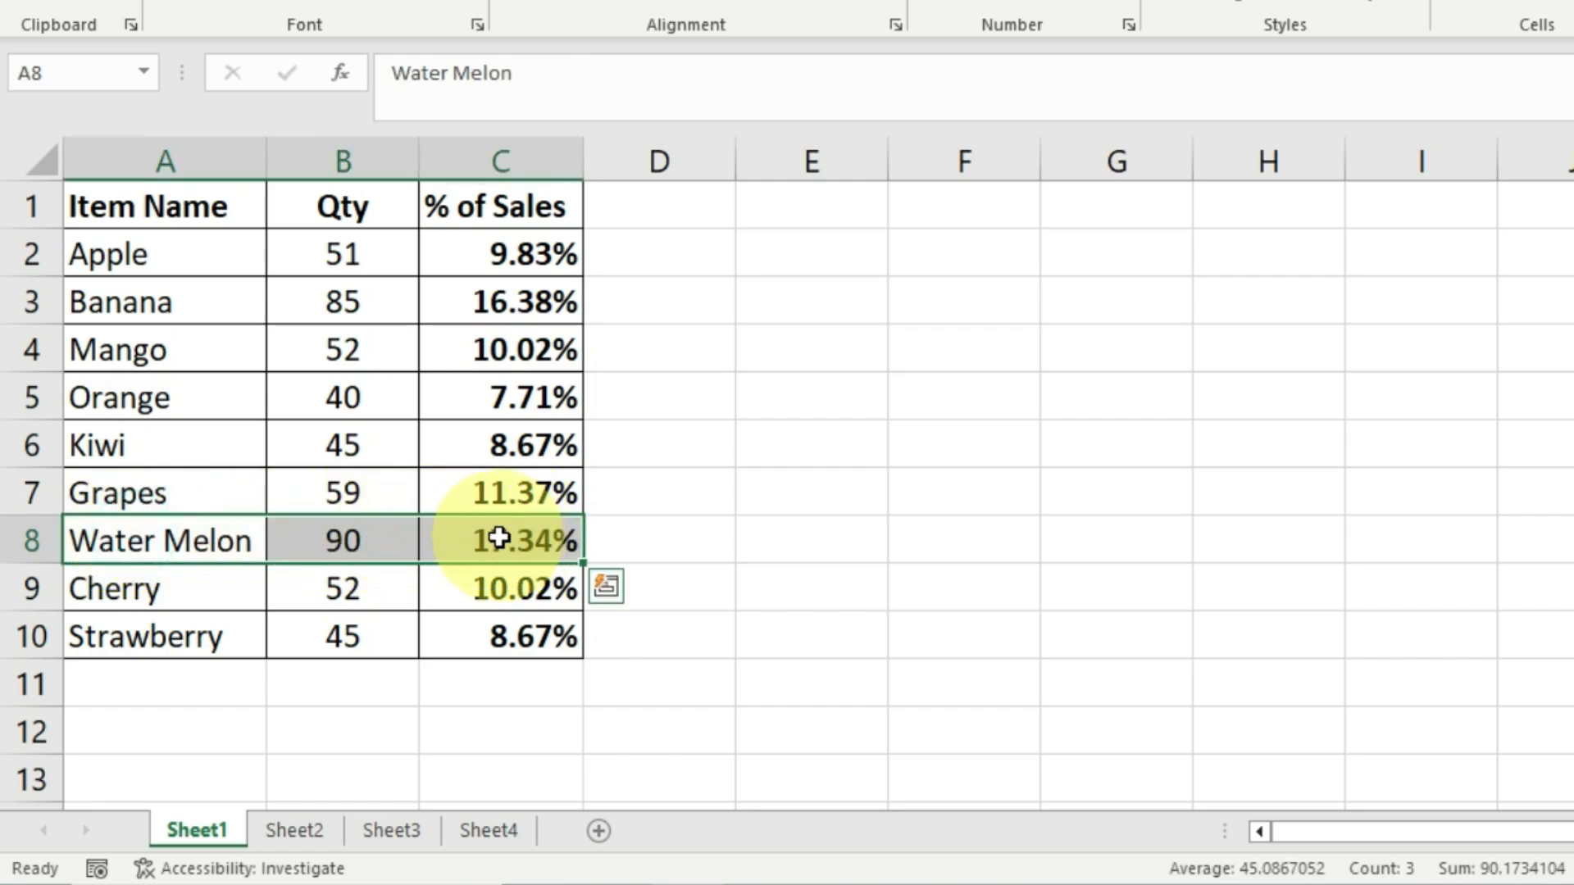
pyautogui.click(431, 542)
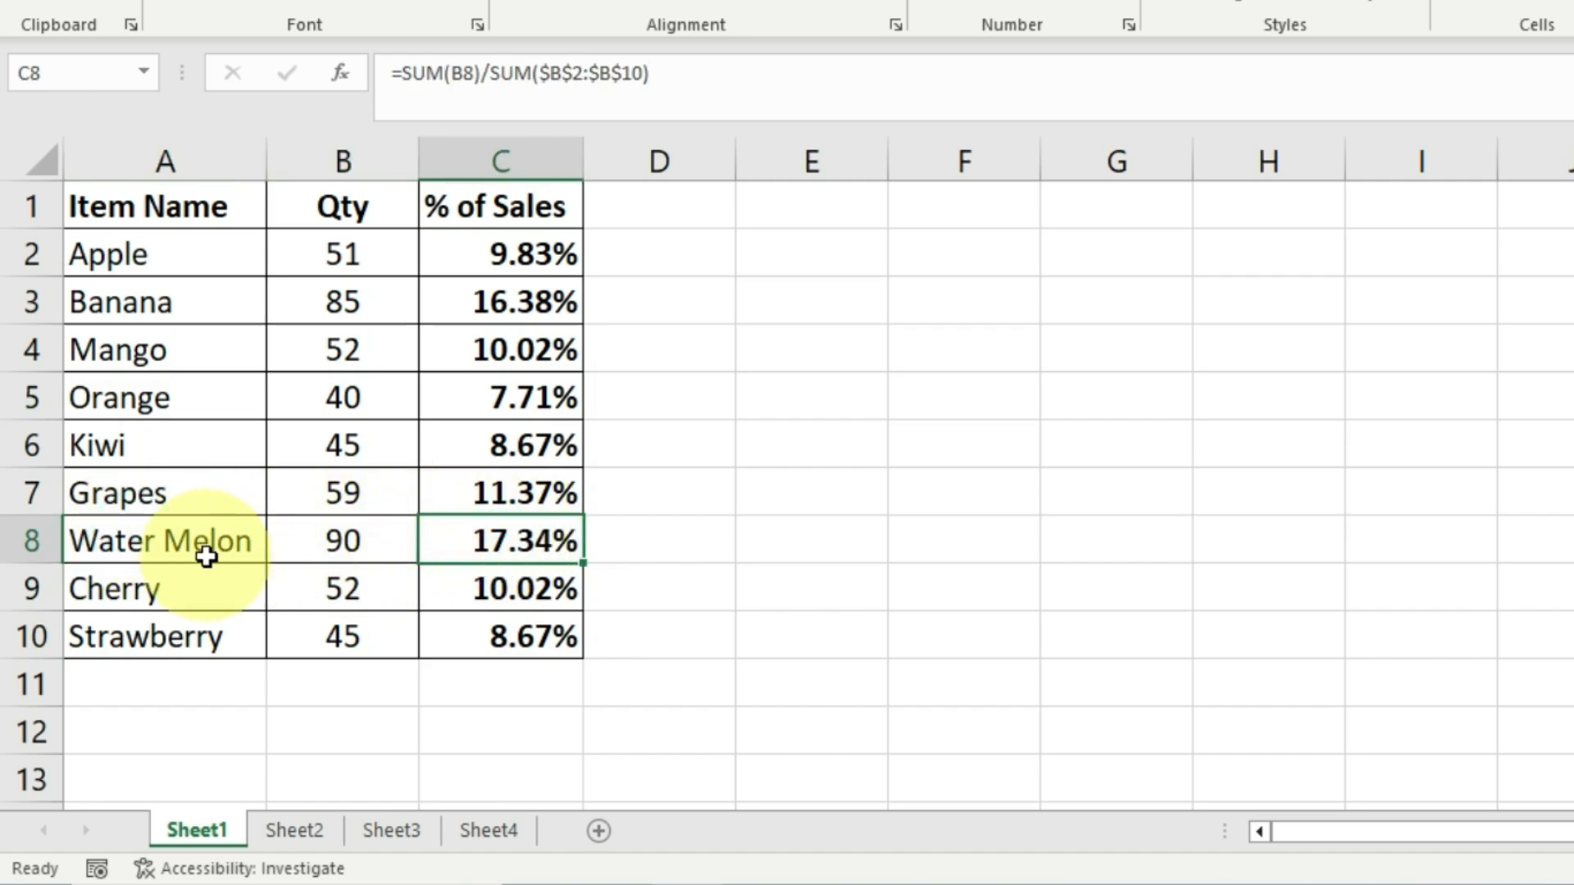
pyautogui.moveTo(205, 547); pyautogui.dragTo(529, 549)
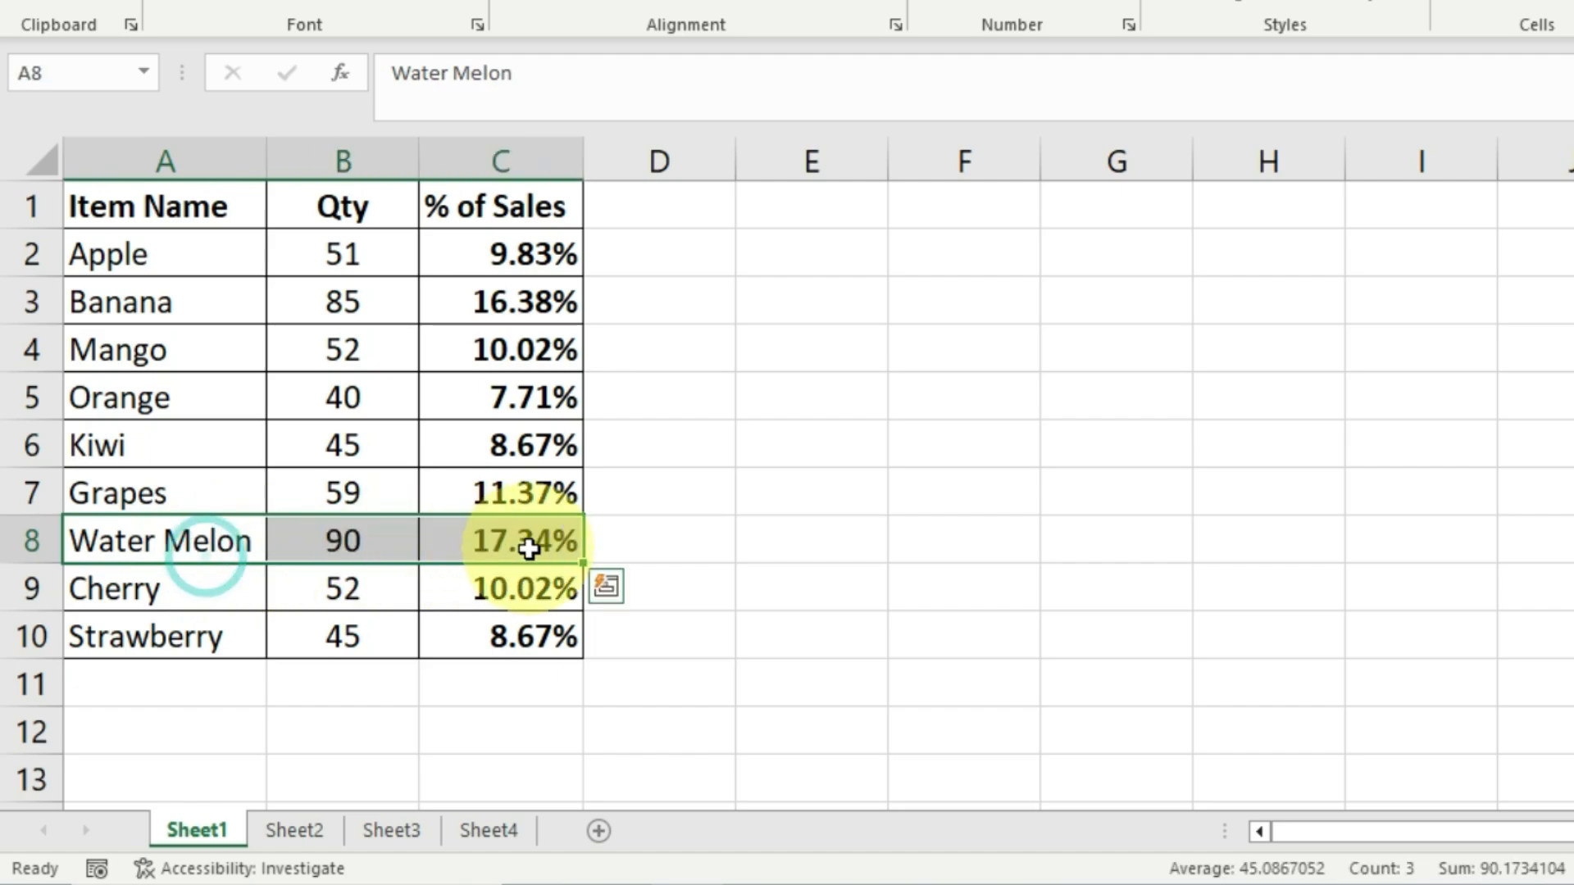
pyautogui.click(152, 305)
pyautogui.moveTo(196, 303); pyautogui.dragTo(512, 311)
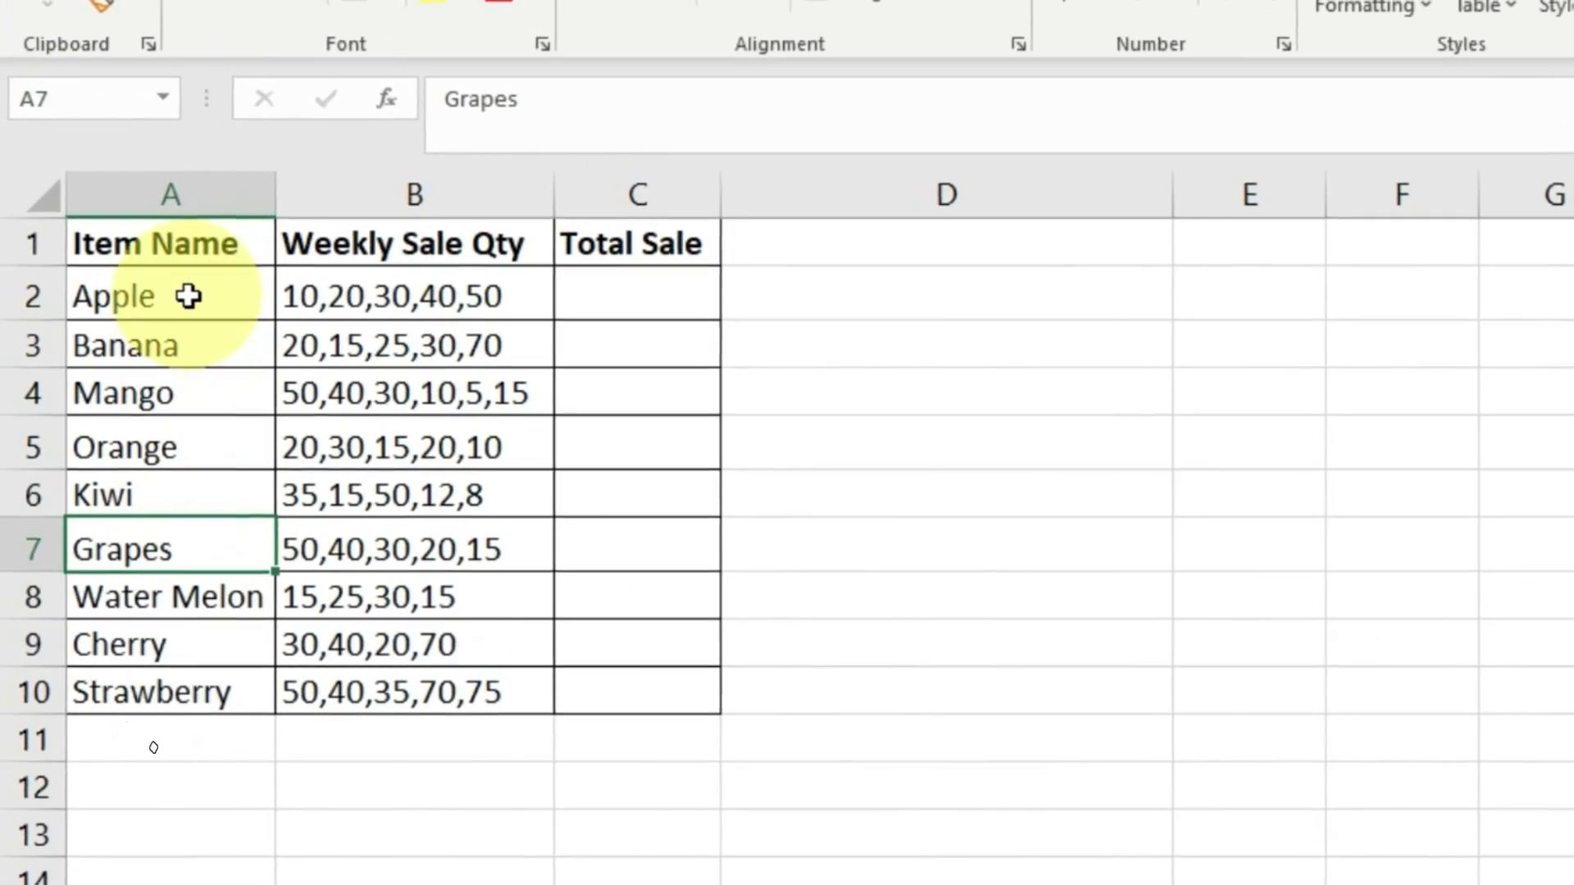
pyautogui.moveTo(193, 295); pyautogui.dragTo(179, 693)
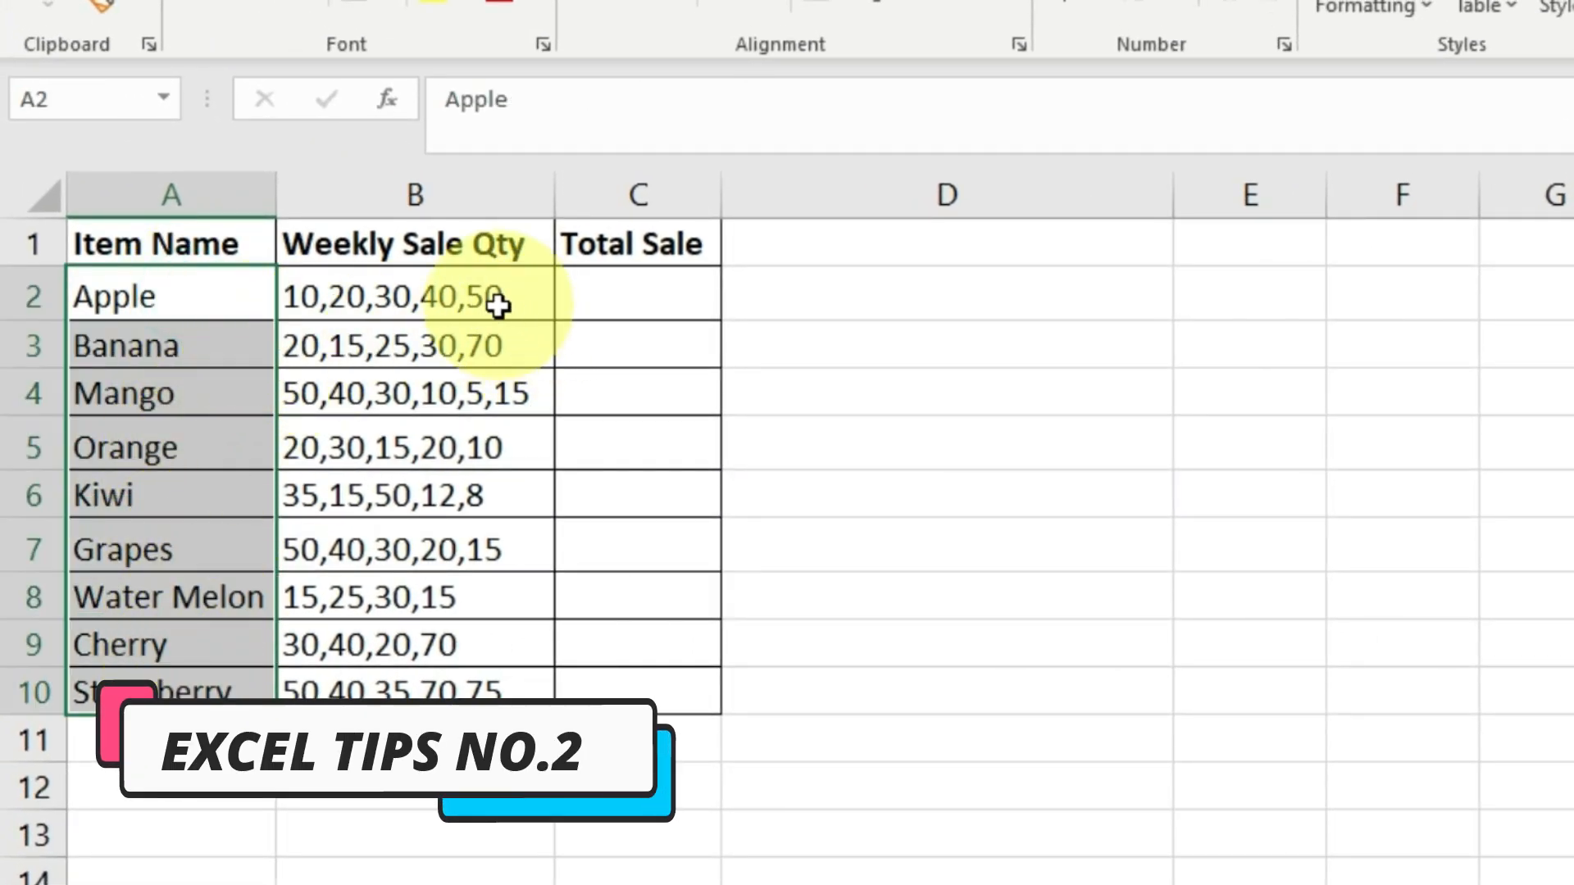
pyautogui.moveTo(466, 296); pyautogui.dragTo(434, 693)
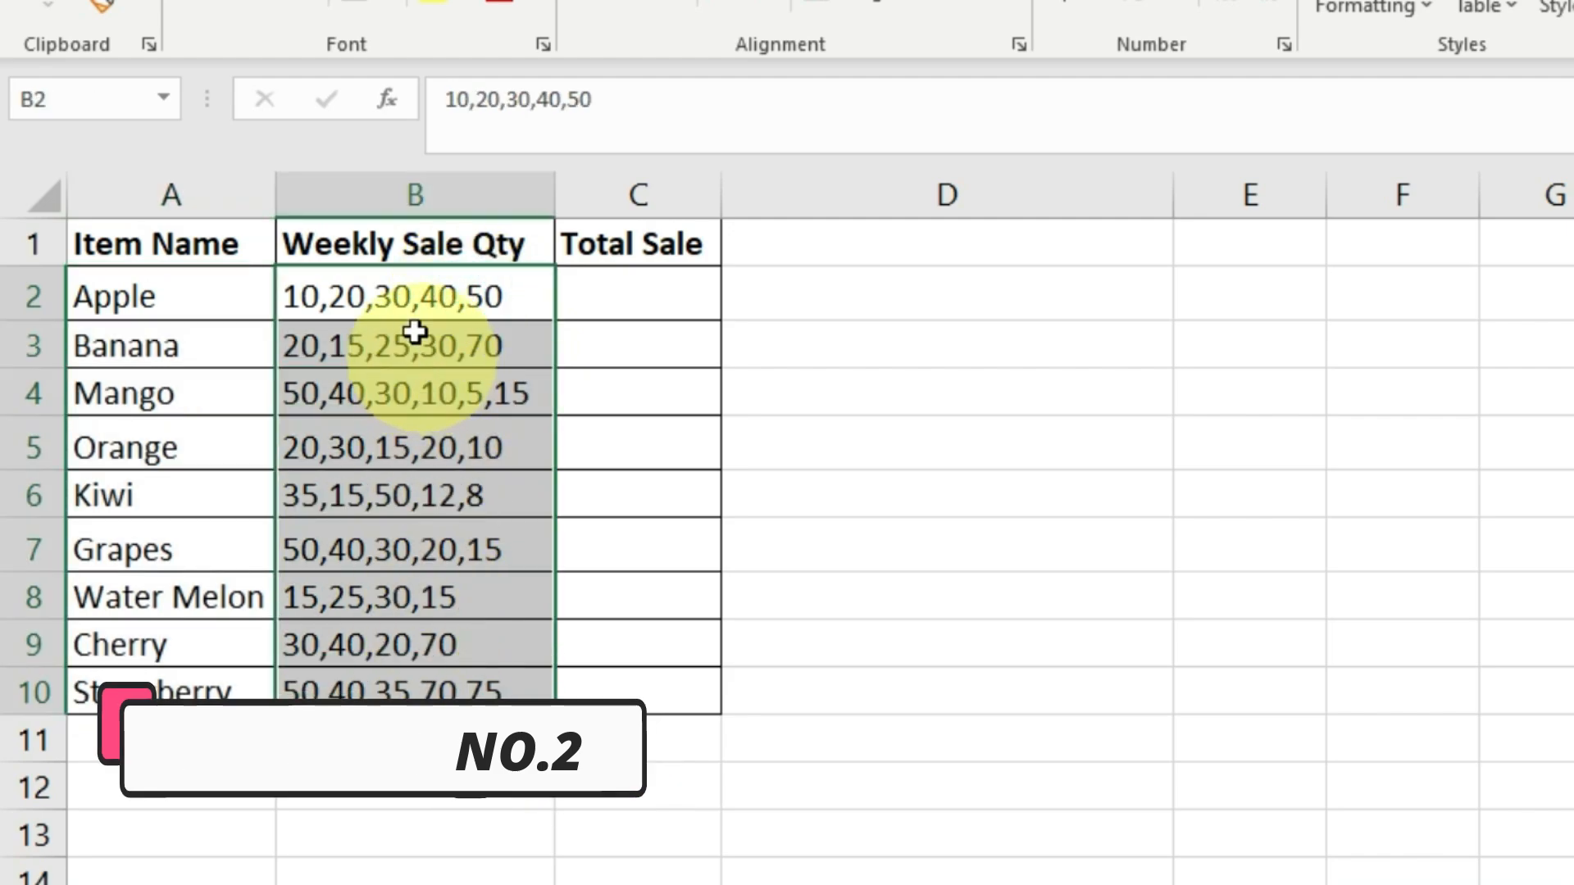
pyautogui.click(403, 299)
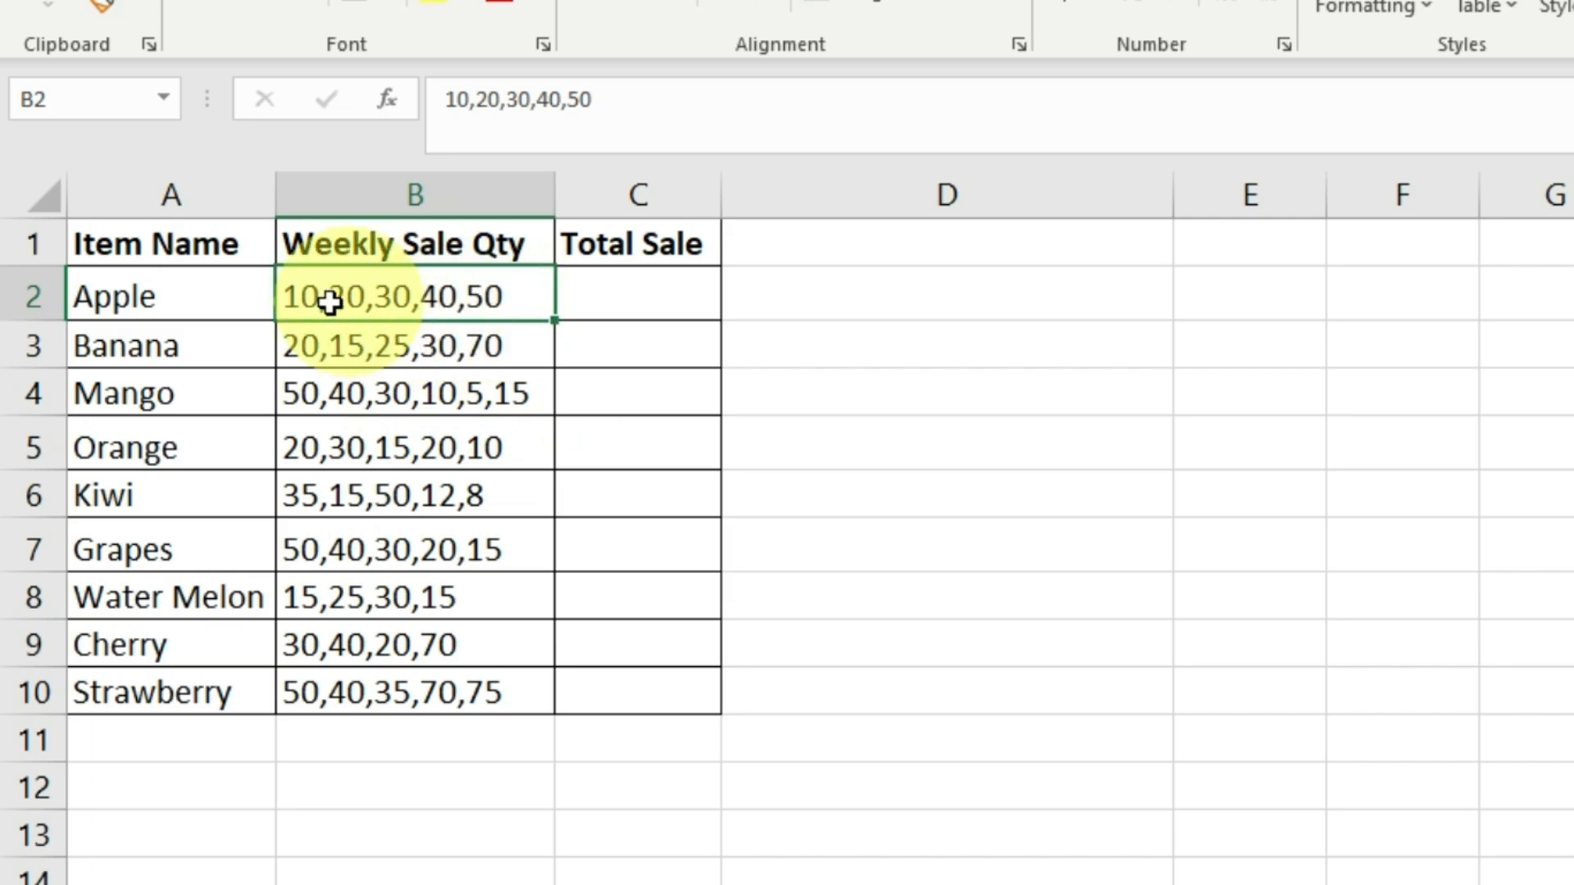
# Step: Try to total Apple's comma-separated weekly quantities in C2 with the formula =SUM(B2)
pyautogui.click(643, 304)
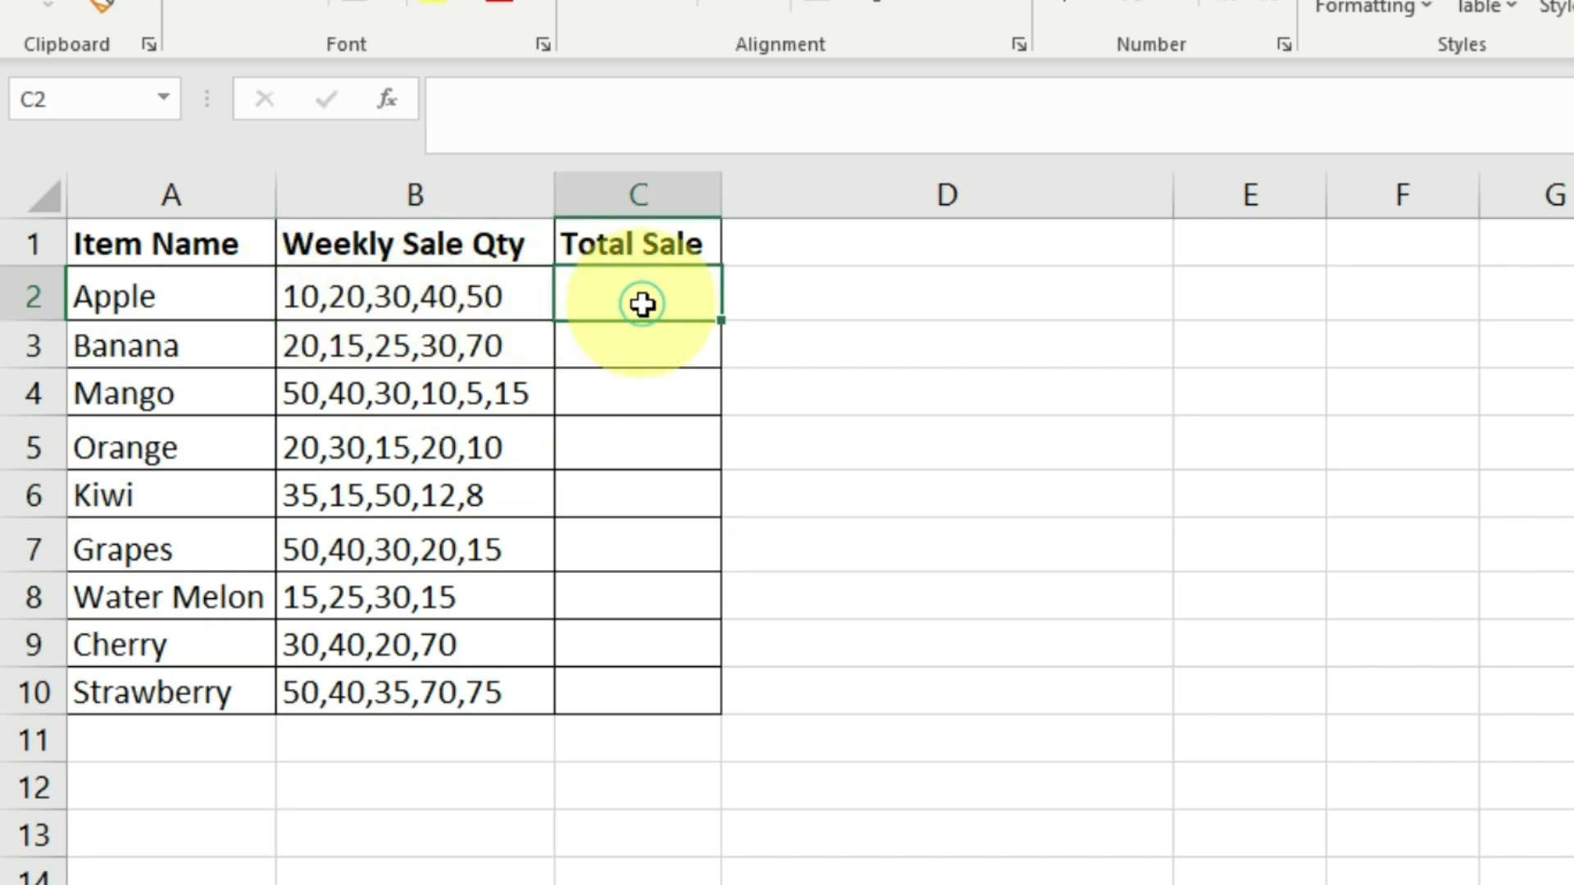
pyautogui.write('=sum')
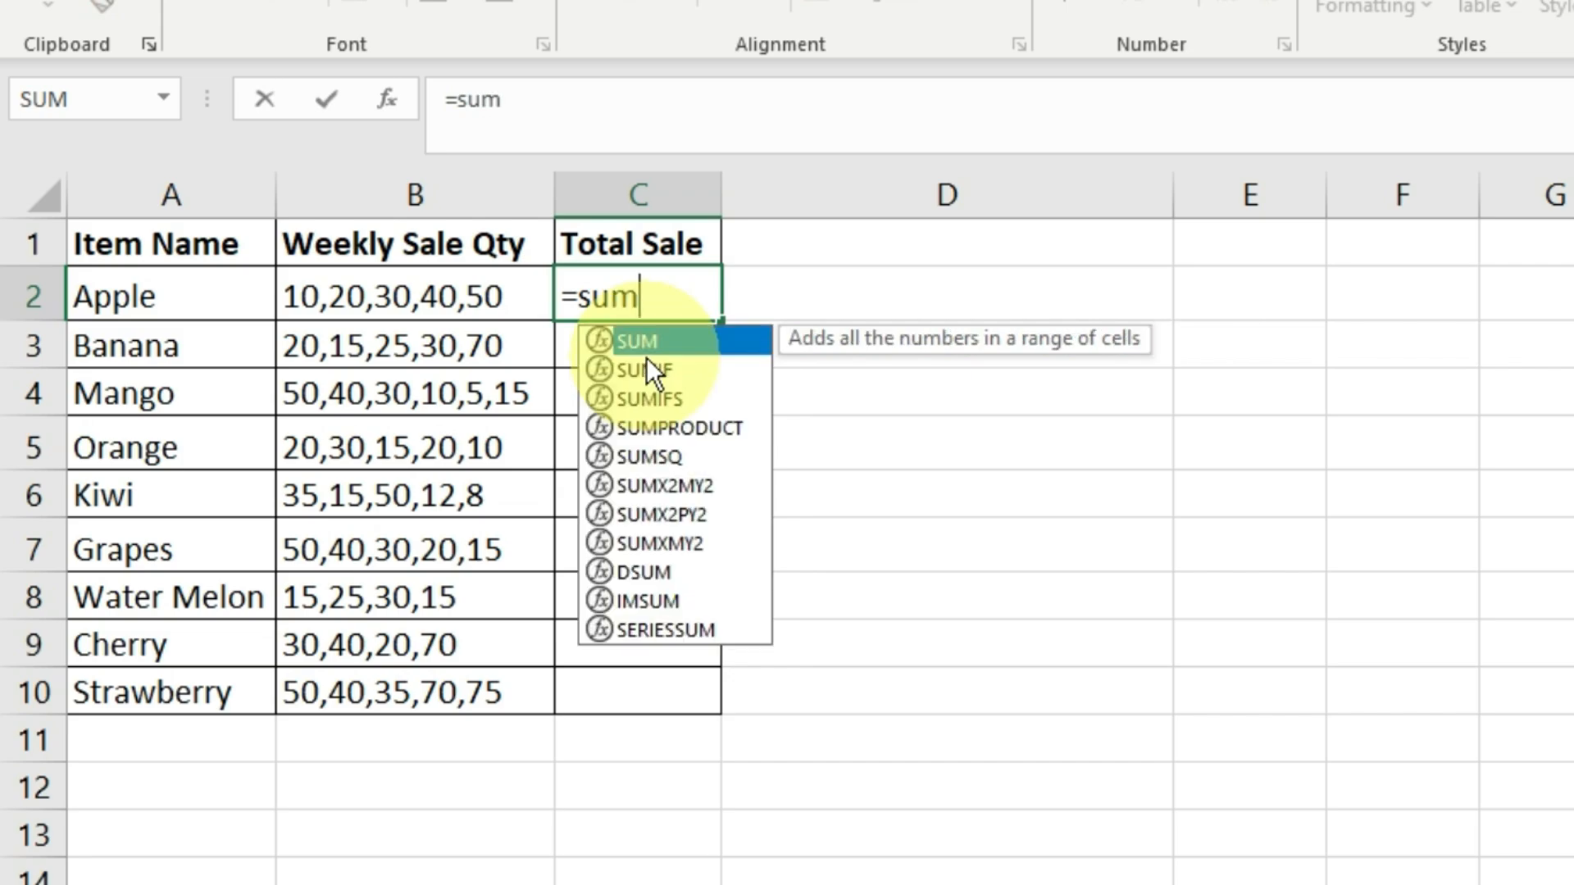
pyautogui.press('Tab')
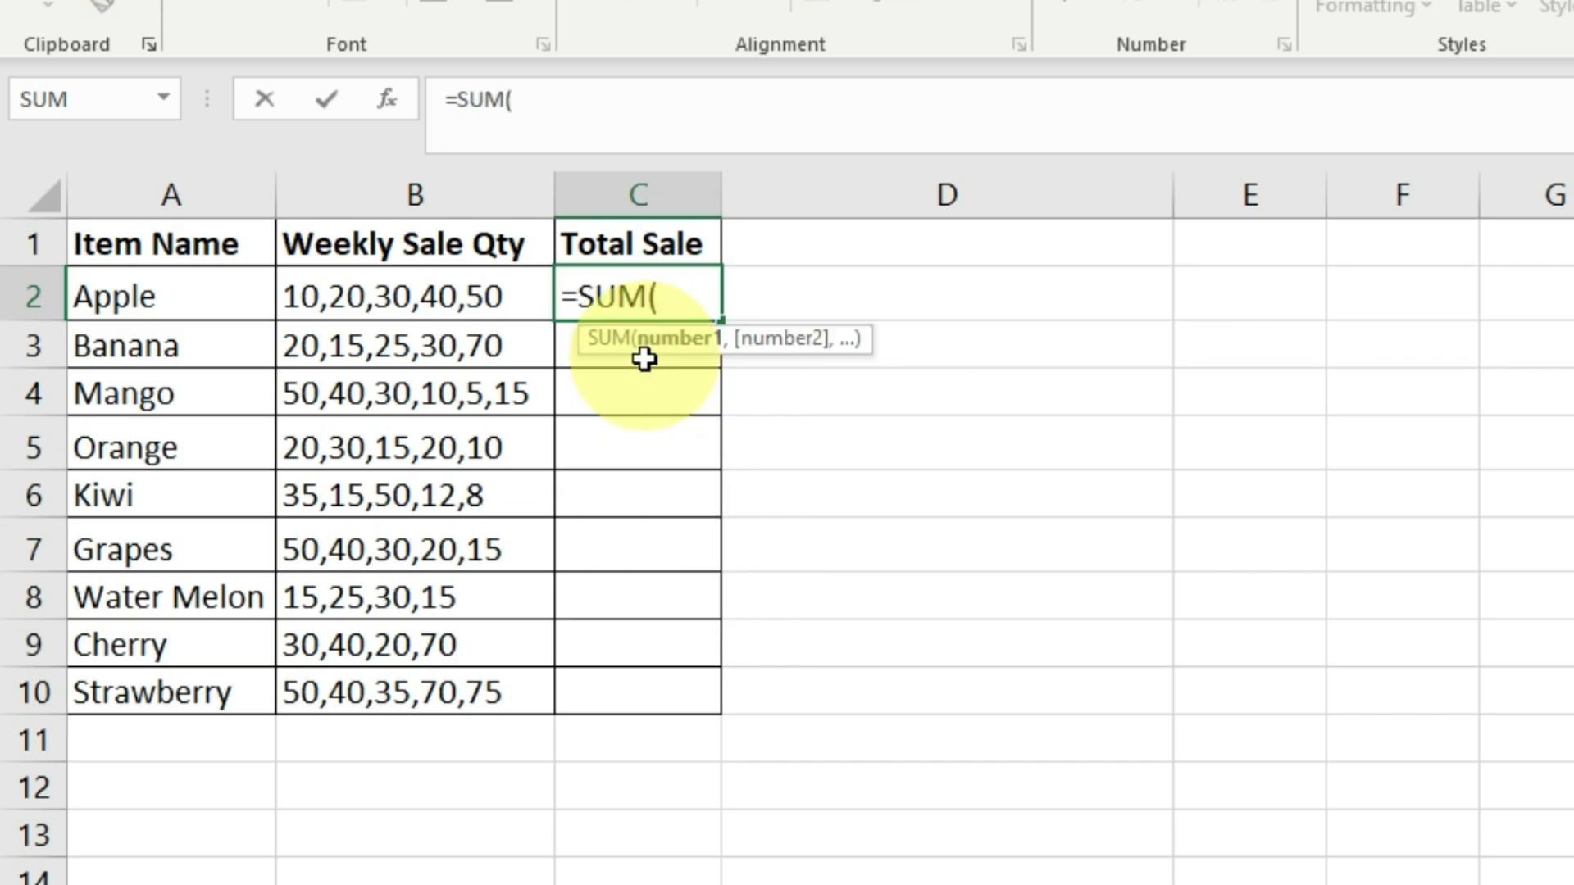
pyautogui.click(508, 288)
pyautogui.press('Return')
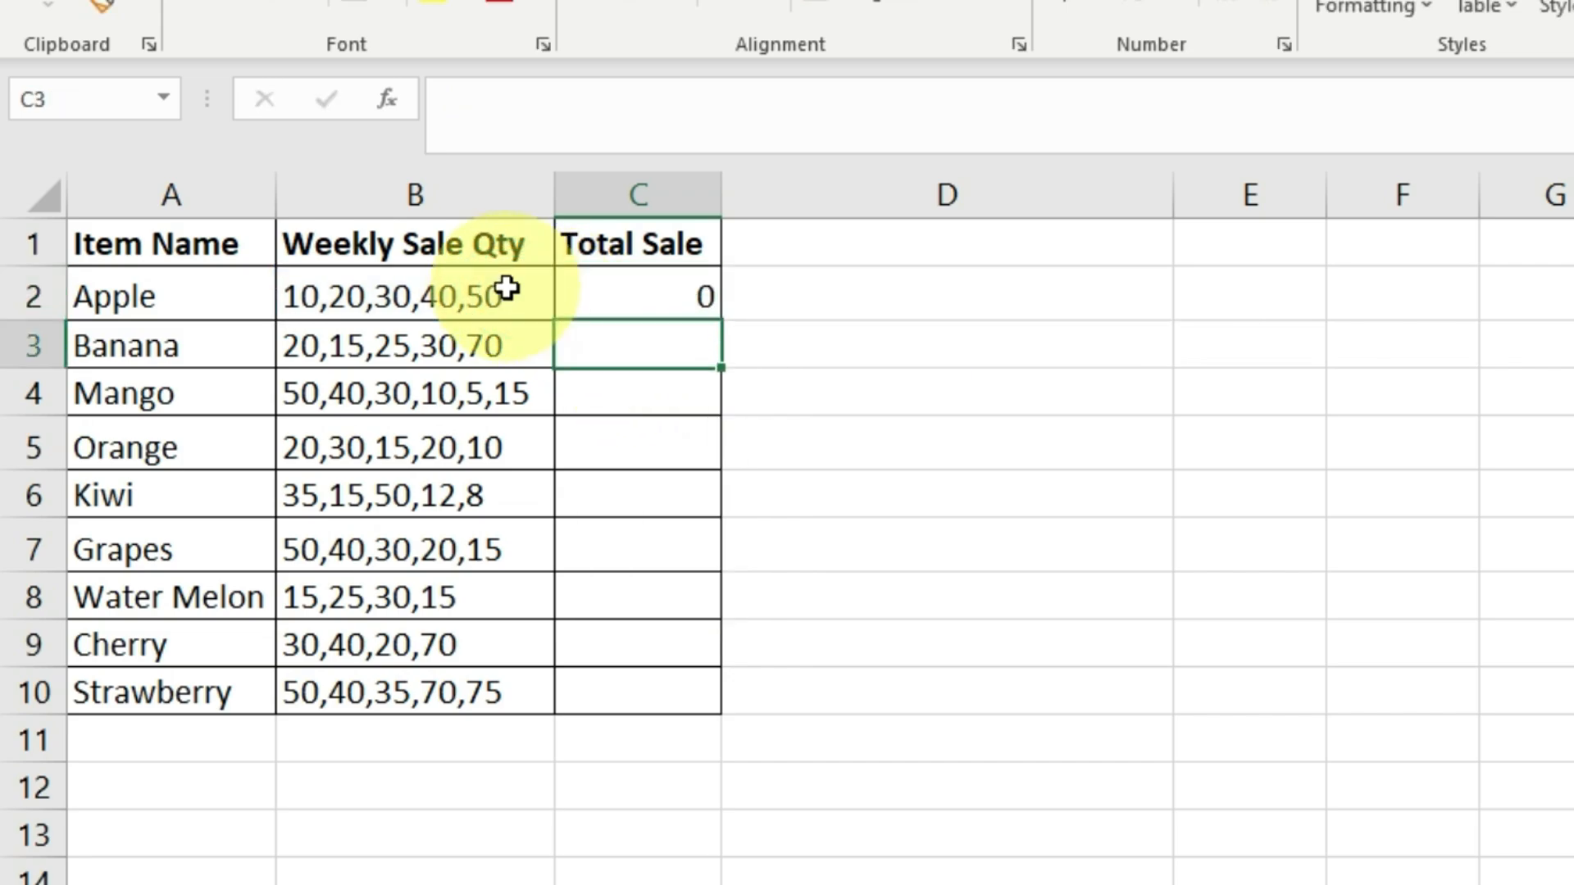
# Step: Check the SUM formula in C2 against the comma-separated Weekly Sale Qty entries in B2:B10
pyautogui.click(621, 297)
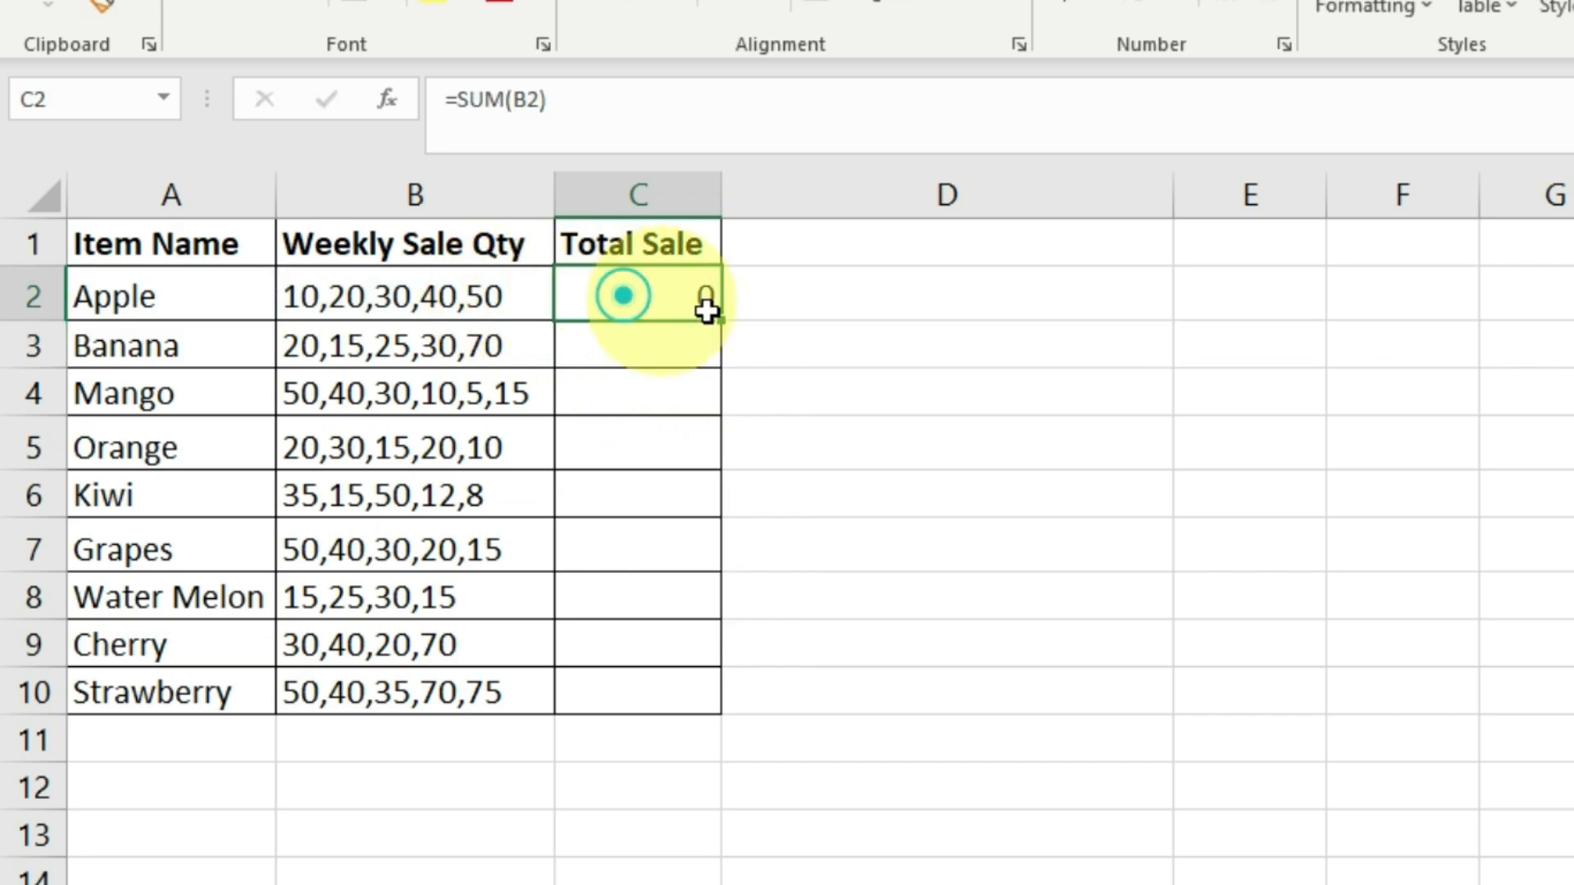
pyautogui.click(417, 300)
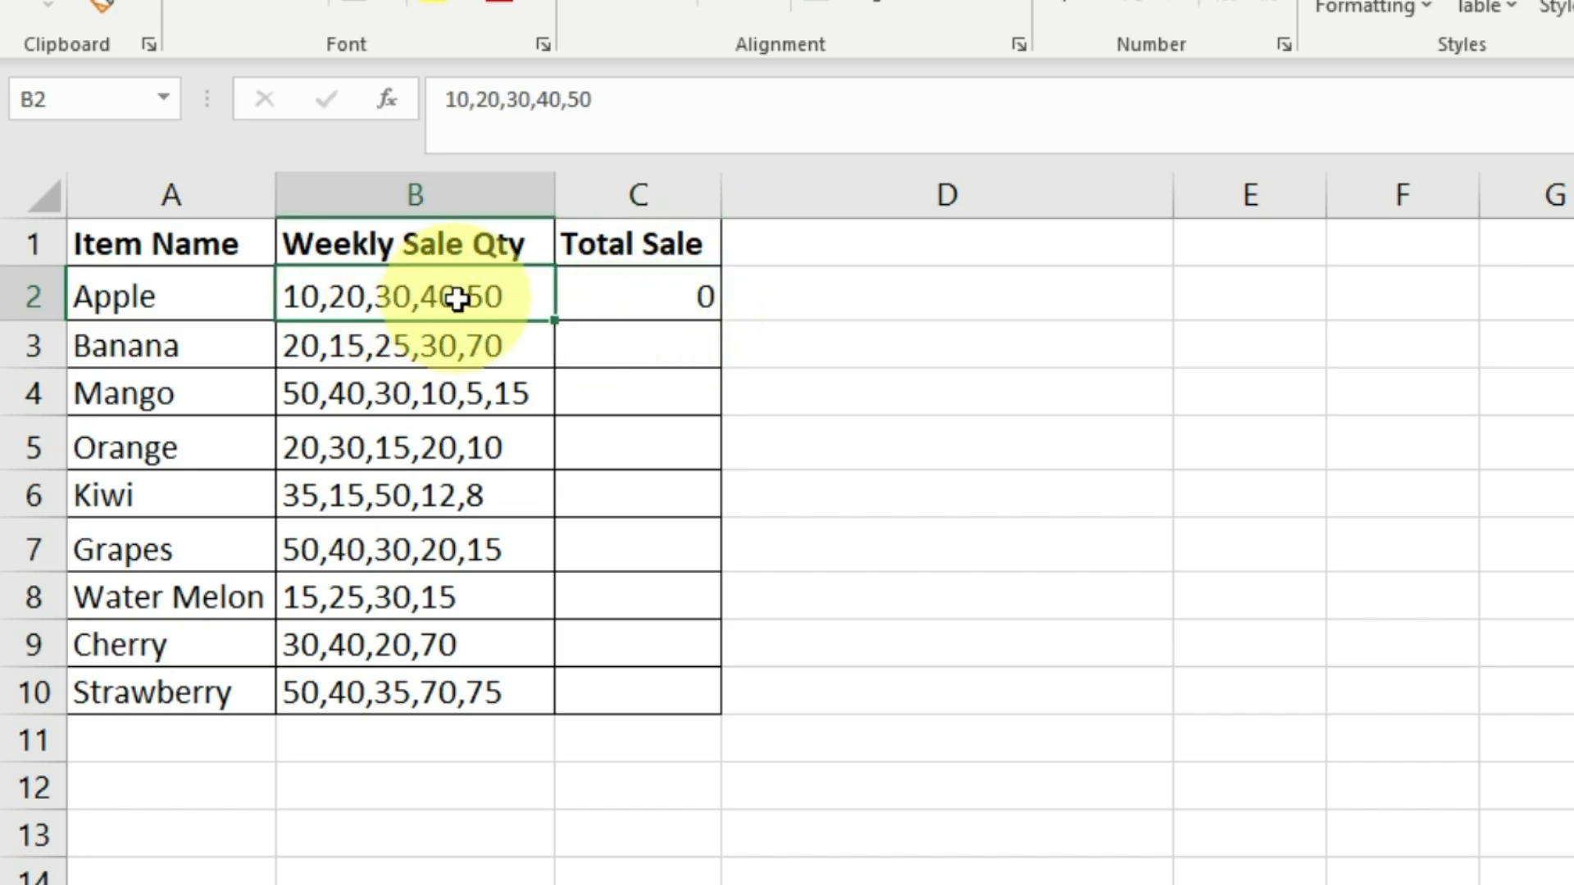
pyautogui.click(474, 346)
pyautogui.click(463, 395)
pyautogui.click(451, 459)
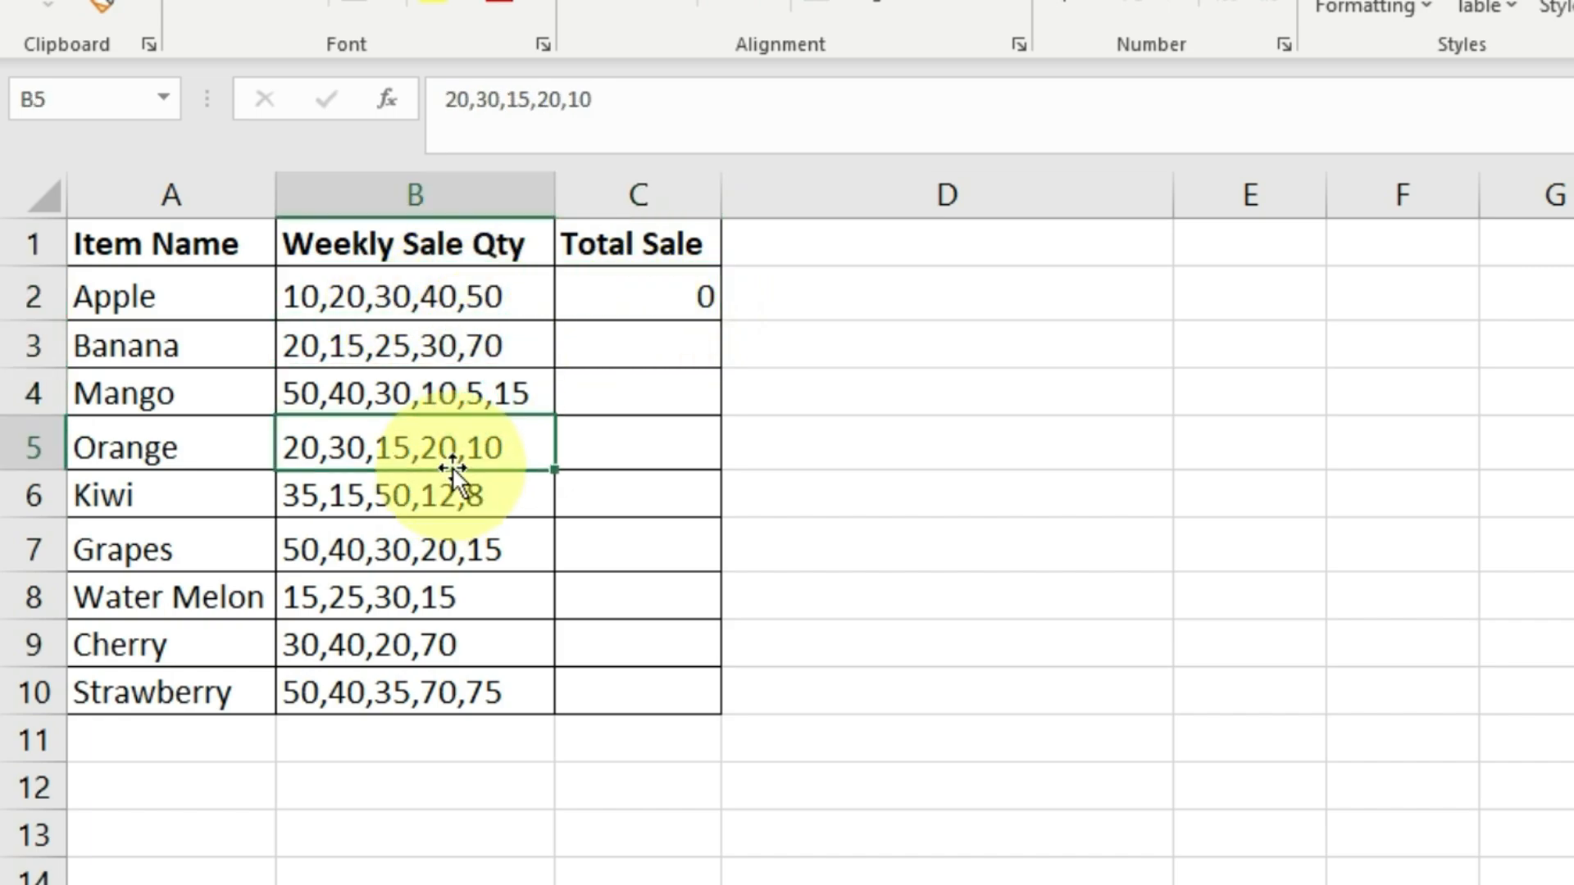
pyautogui.moveTo(440, 297); pyautogui.dragTo(415, 692)
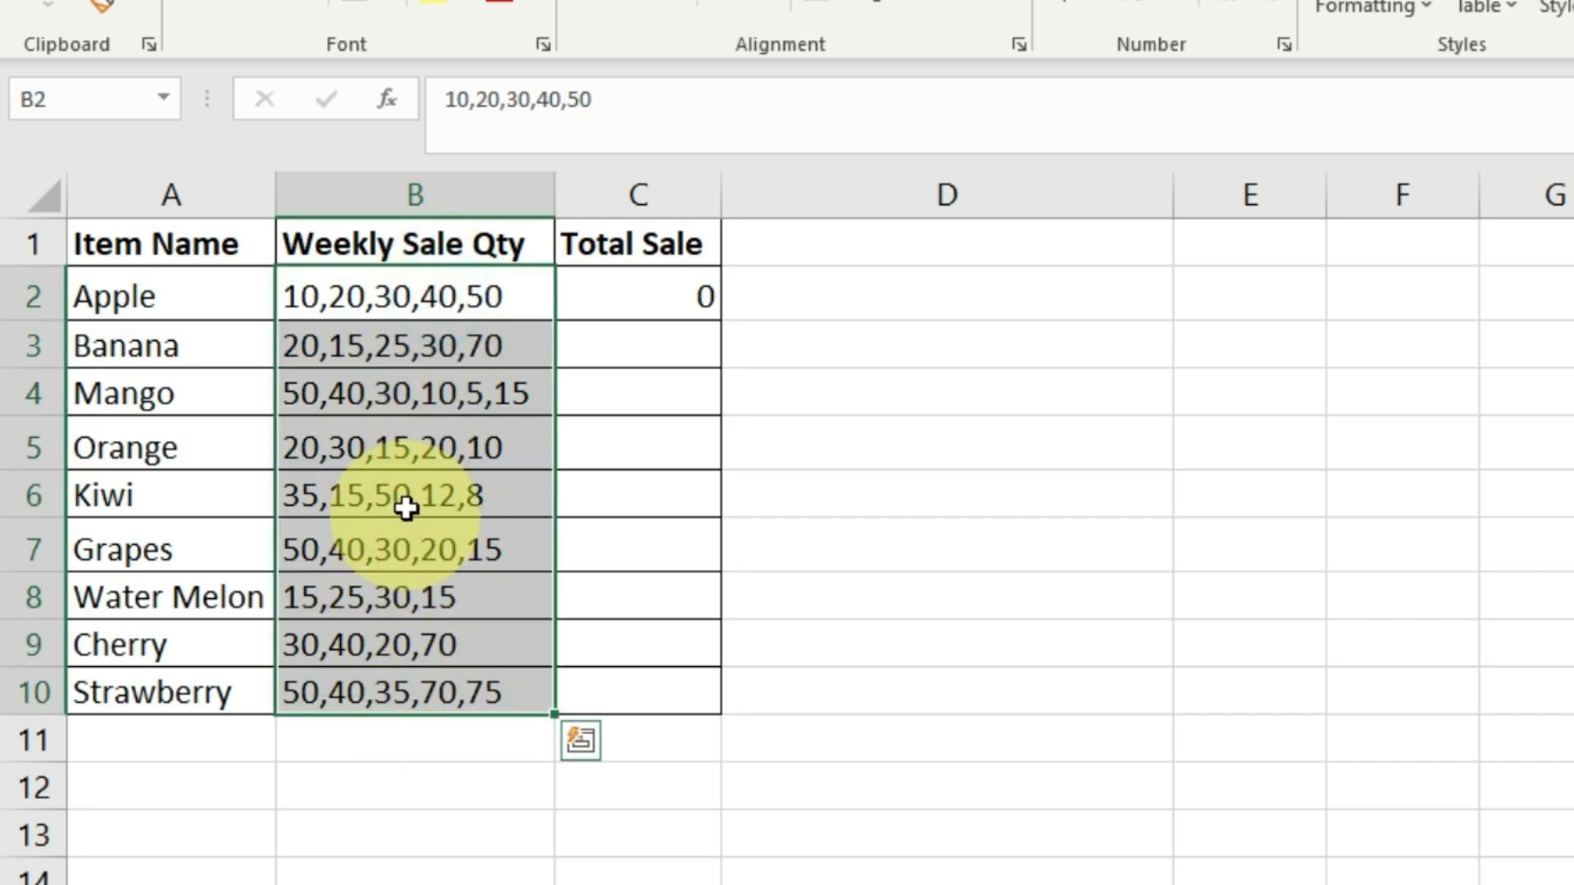
pyautogui.click(409, 455)
pyautogui.click(419, 346)
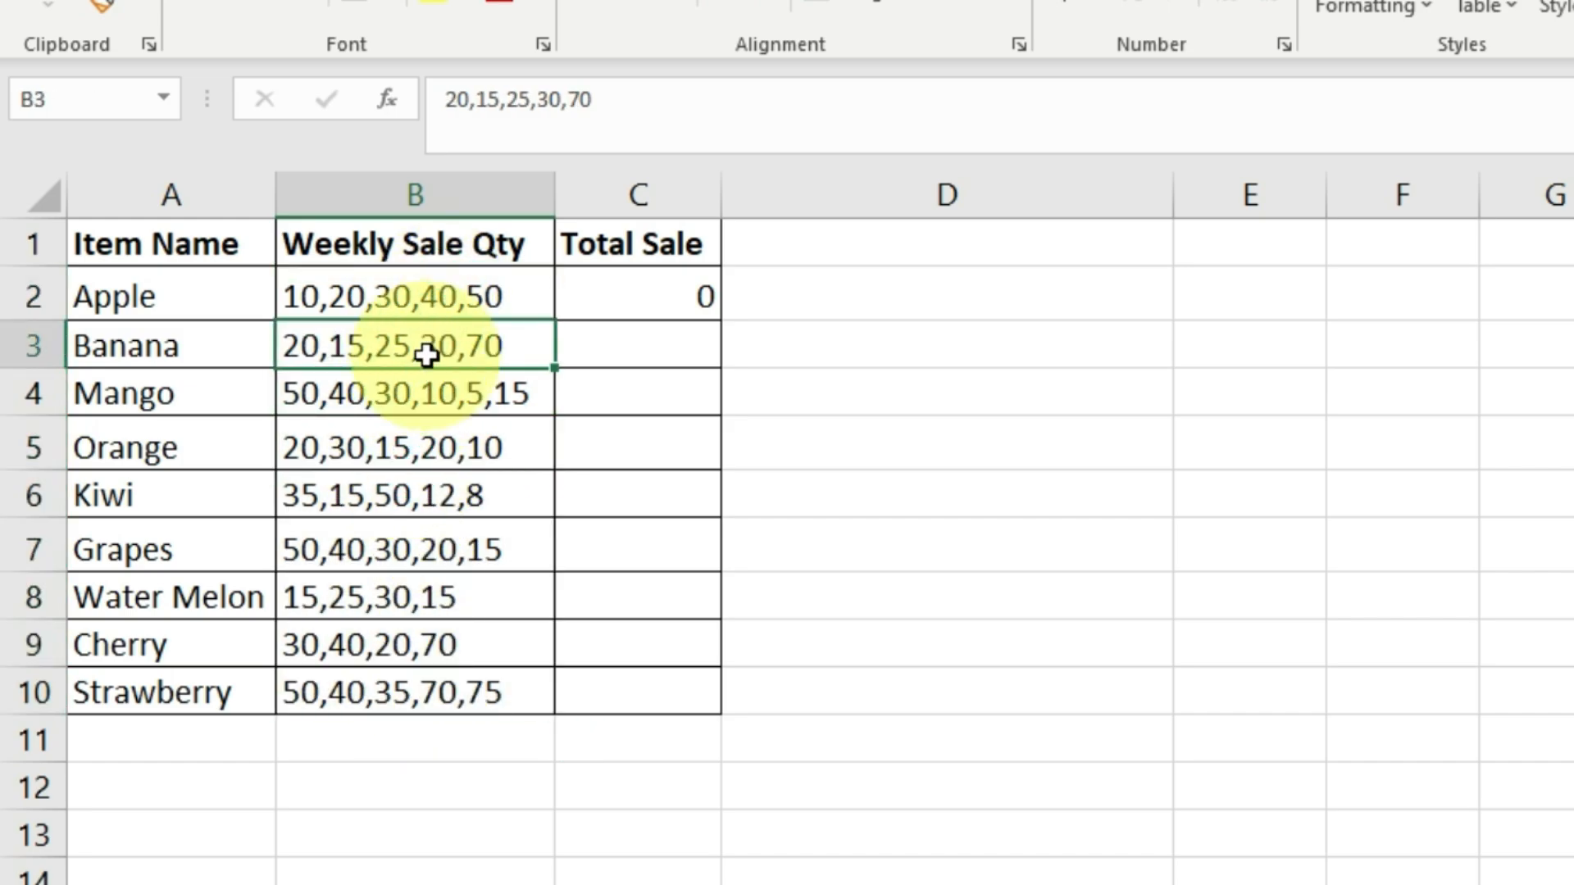
pyautogui.moveTo(443, 307); pyautogui.dragTo(467, 688)
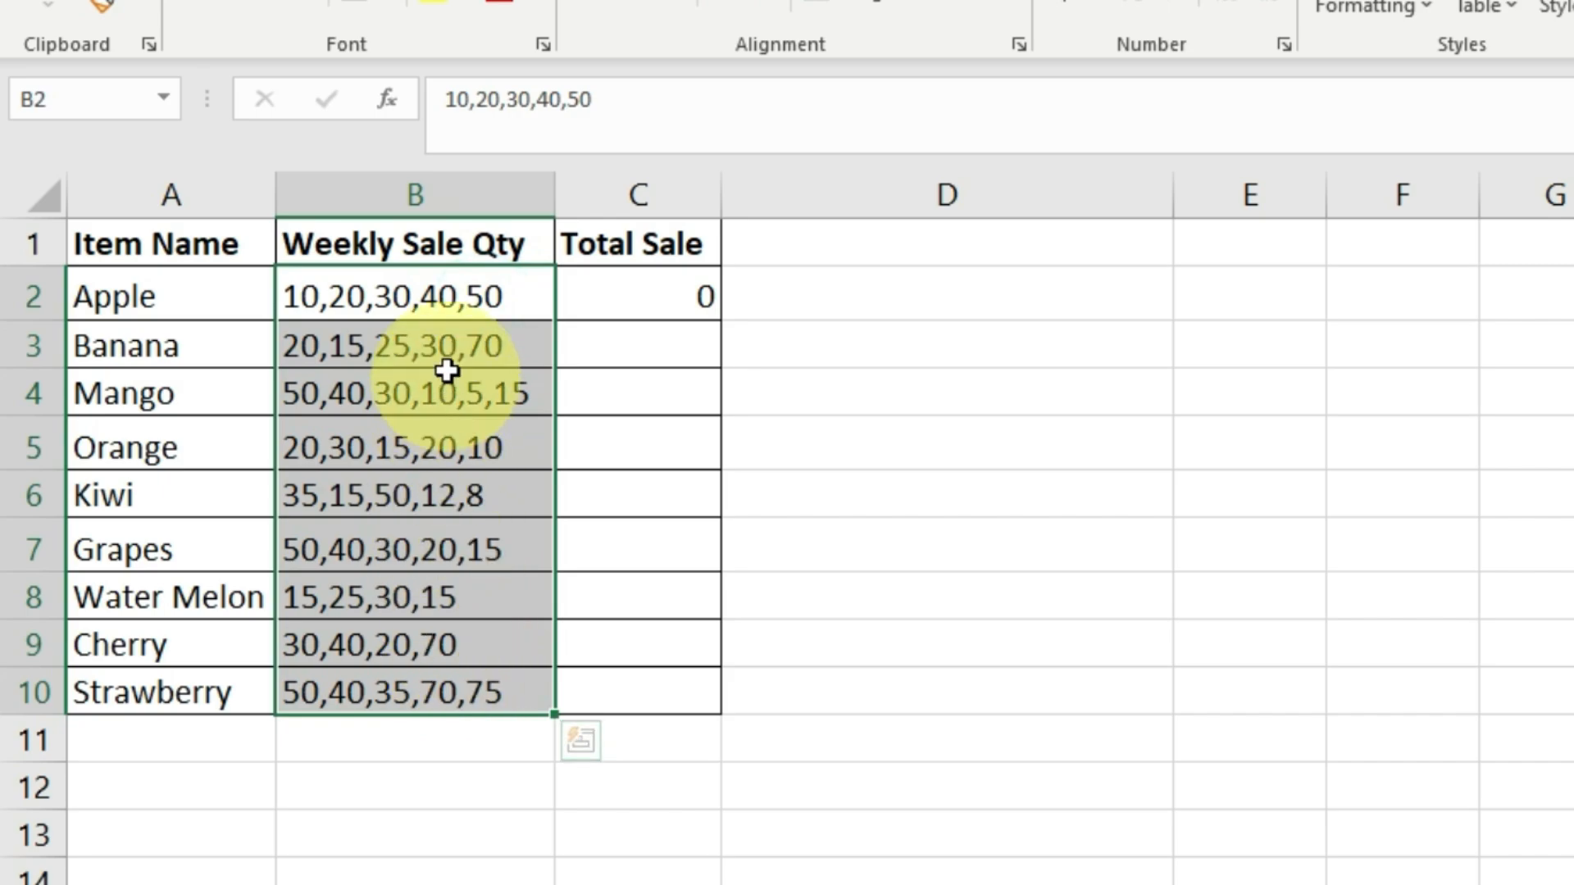
pyautogui.click(447, 331)
# Step: Replace the formula in C2 with =SUM(-TEXTSPLIT(B2,",")) to total Apple's comma-separated weekly quantities
pyautogui.click(655, 295)
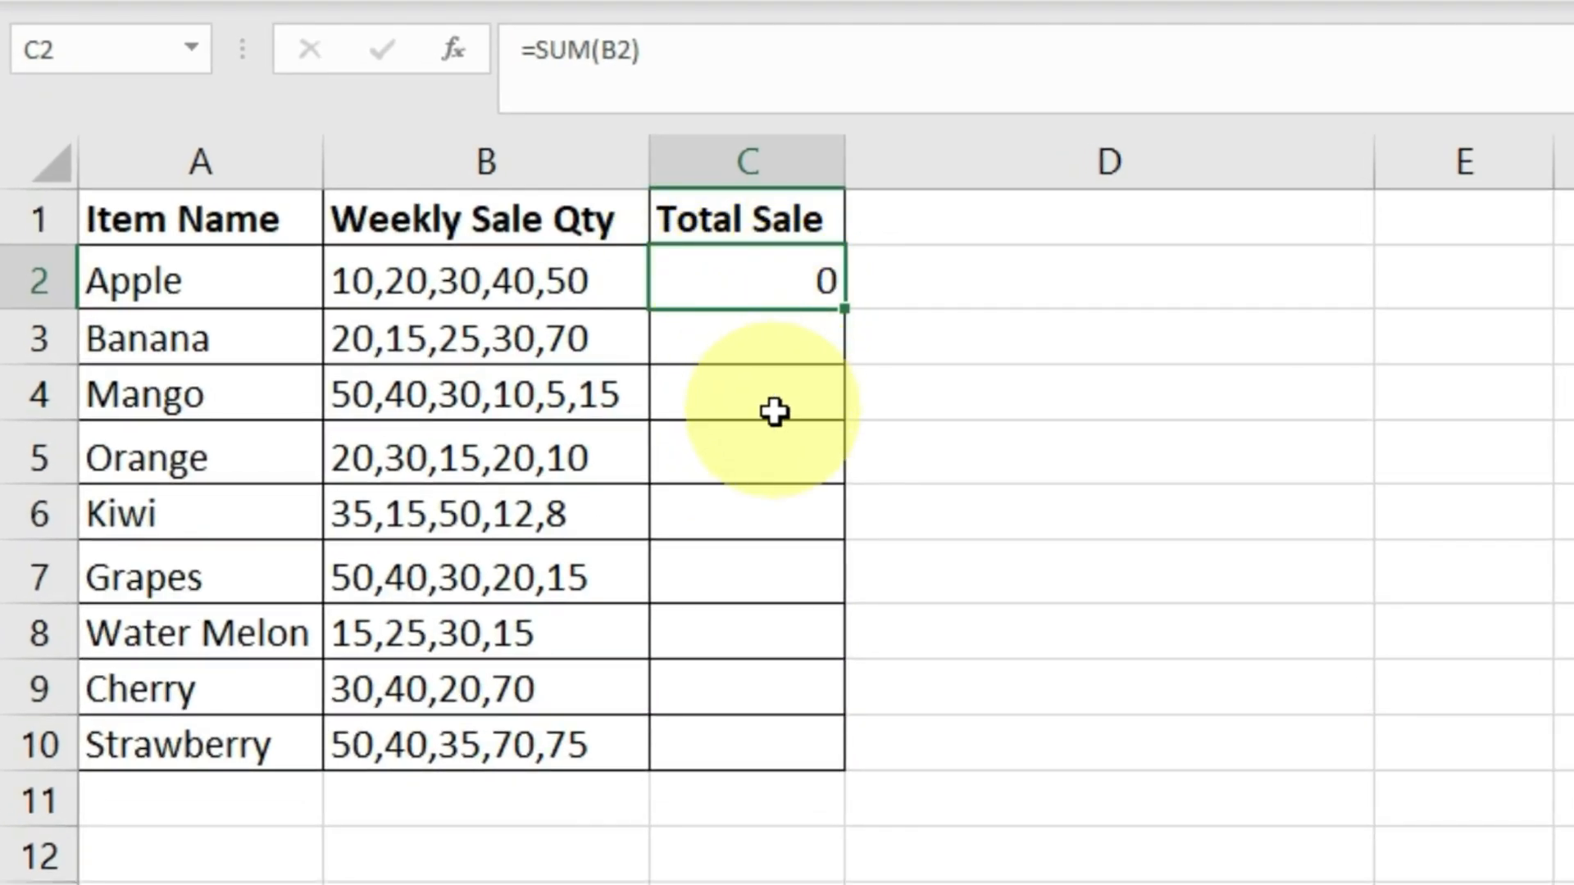
pyautogui.write('=su')
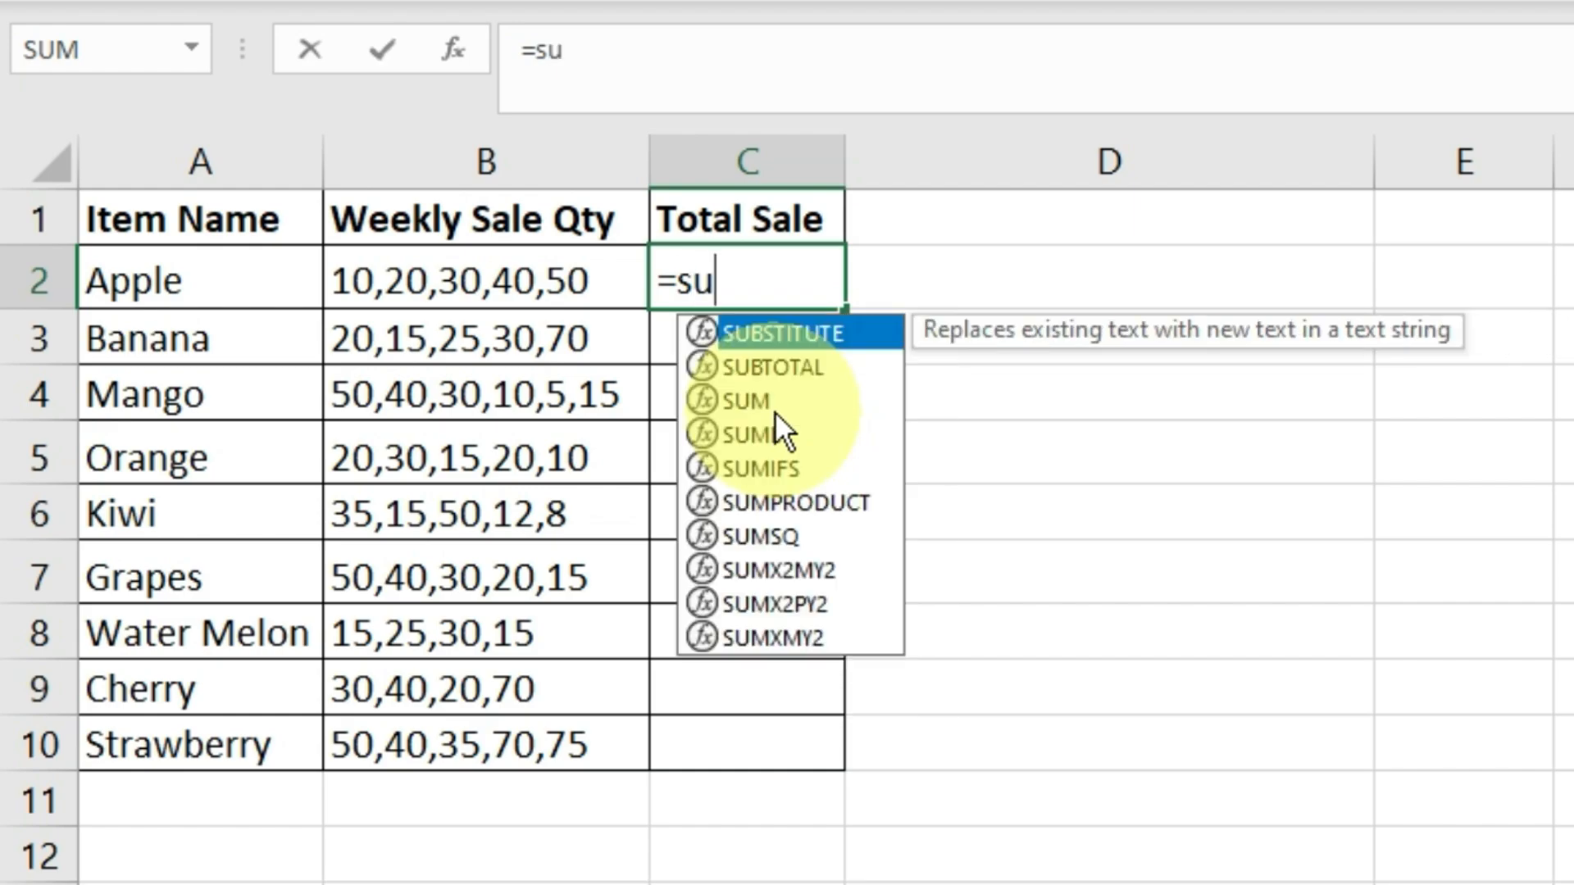
pyautogui.write('m(')
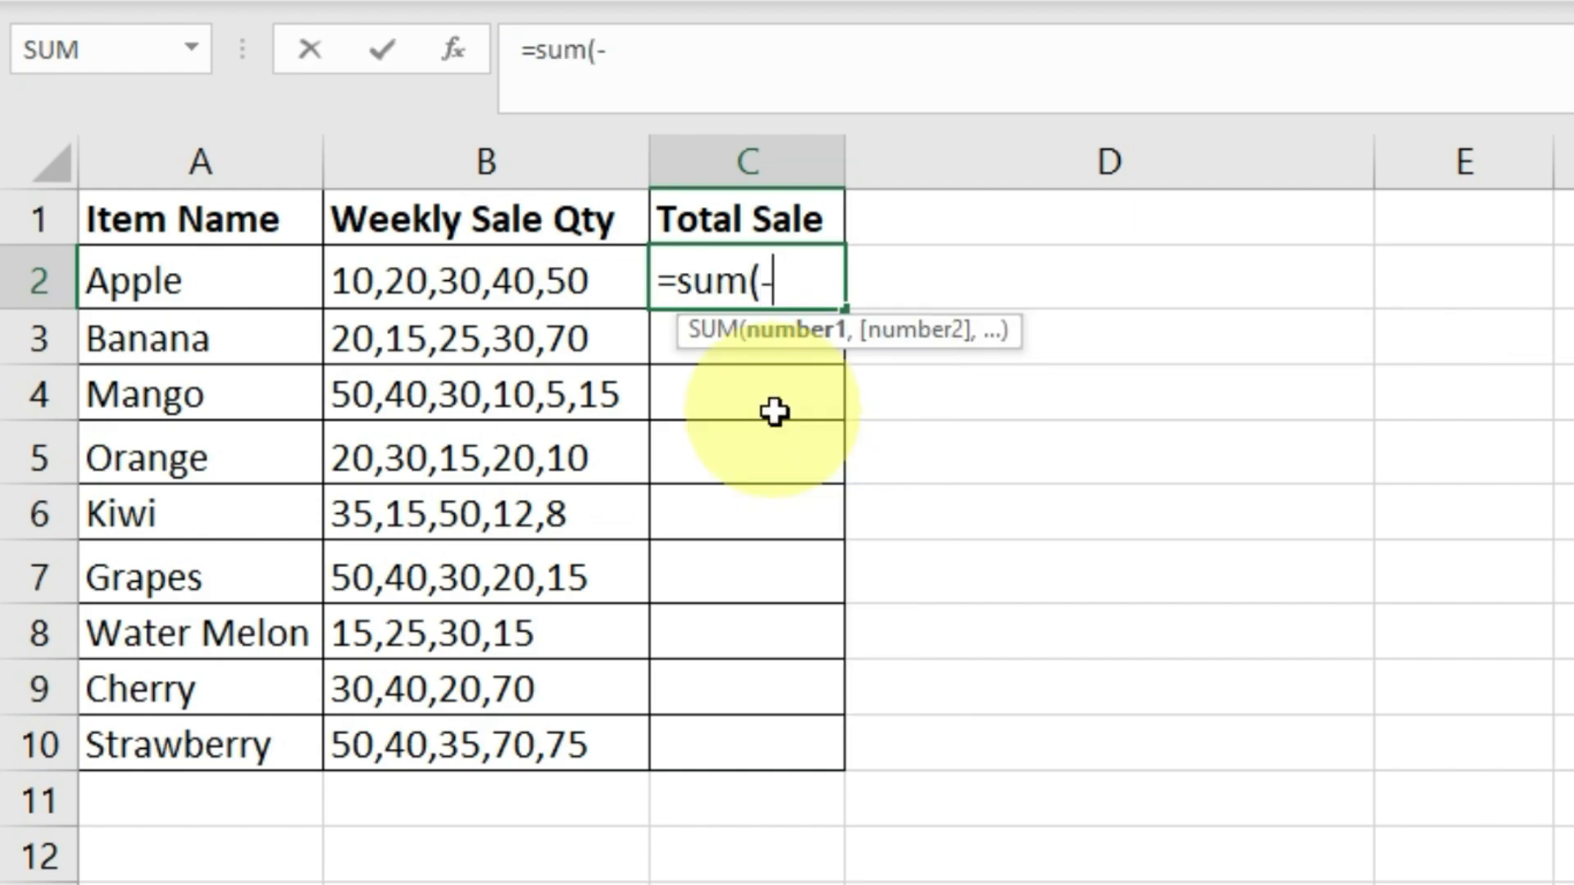
pyautogui.write('-te')
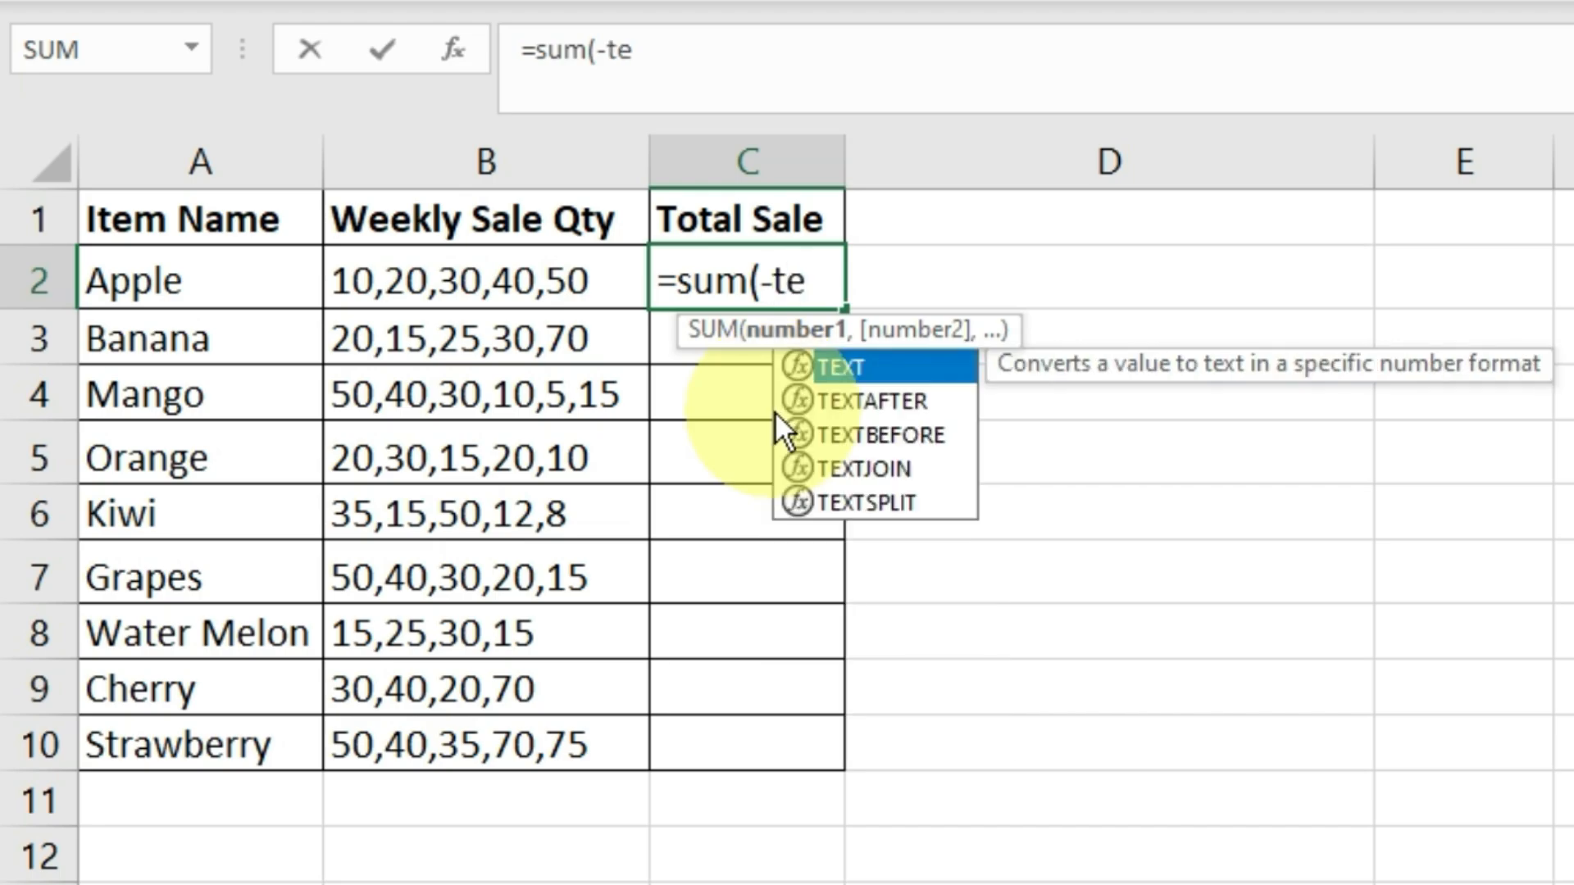
pyautogui.write('xtsplit')
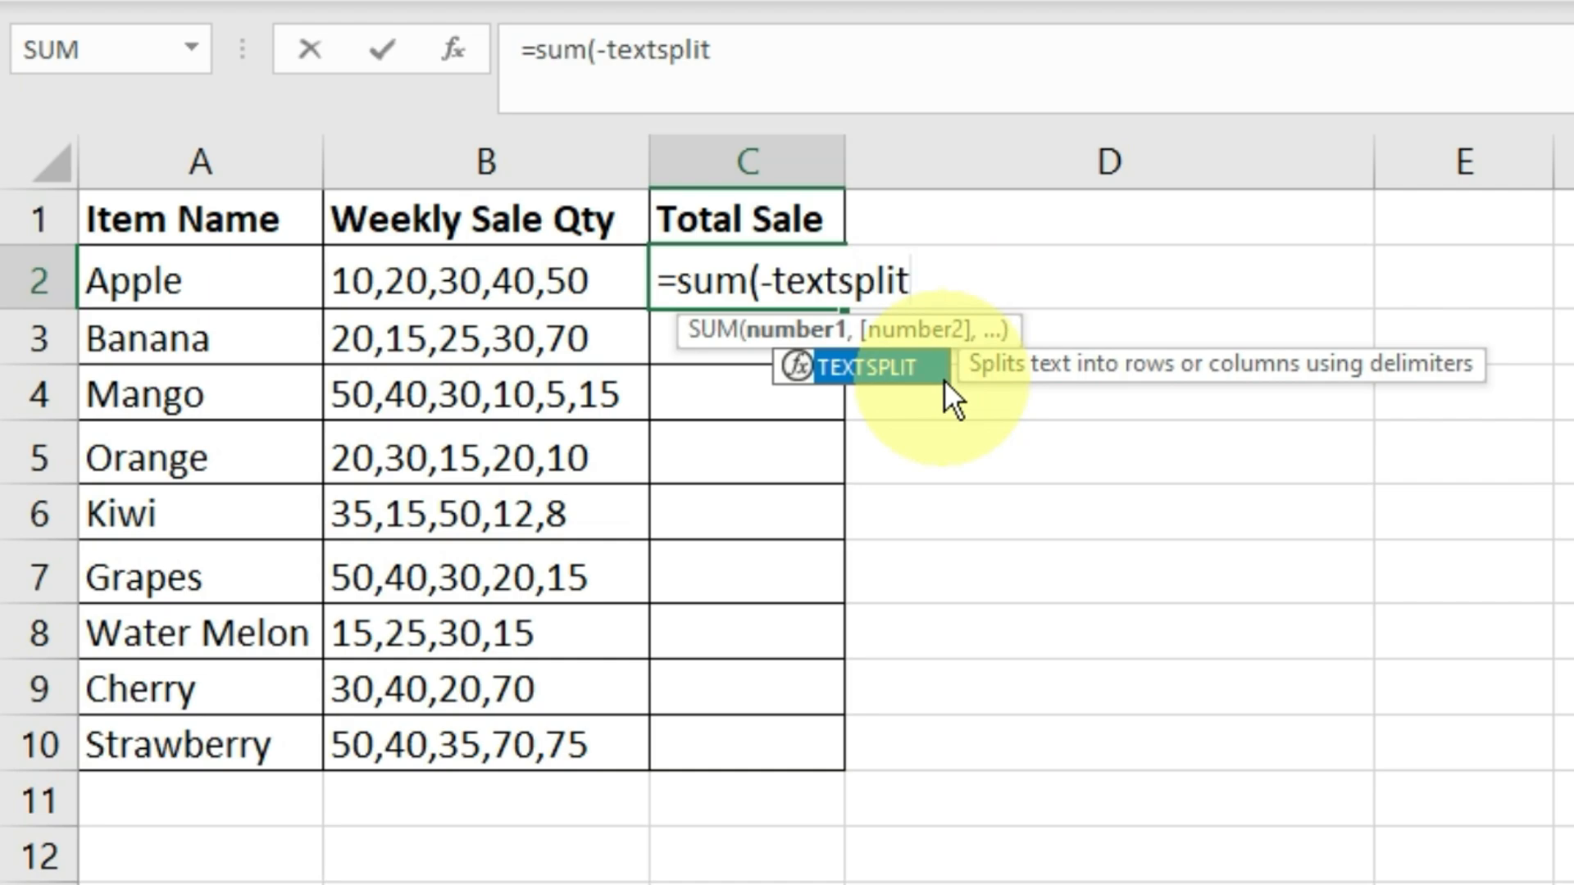
pyautogui.write('(')
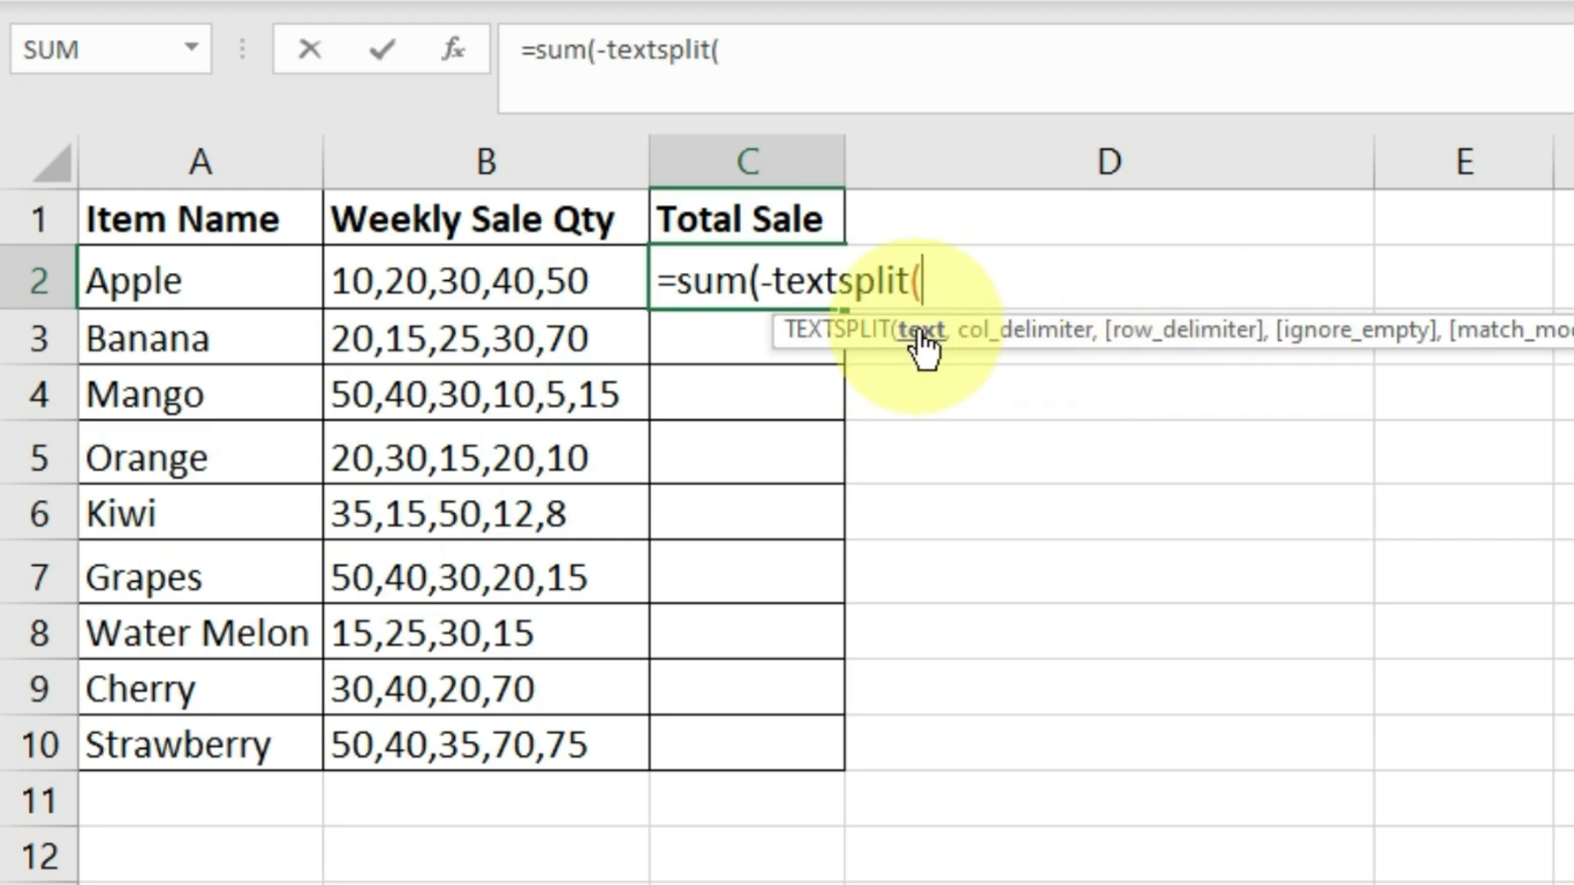
pyautogui.click(444, 283)
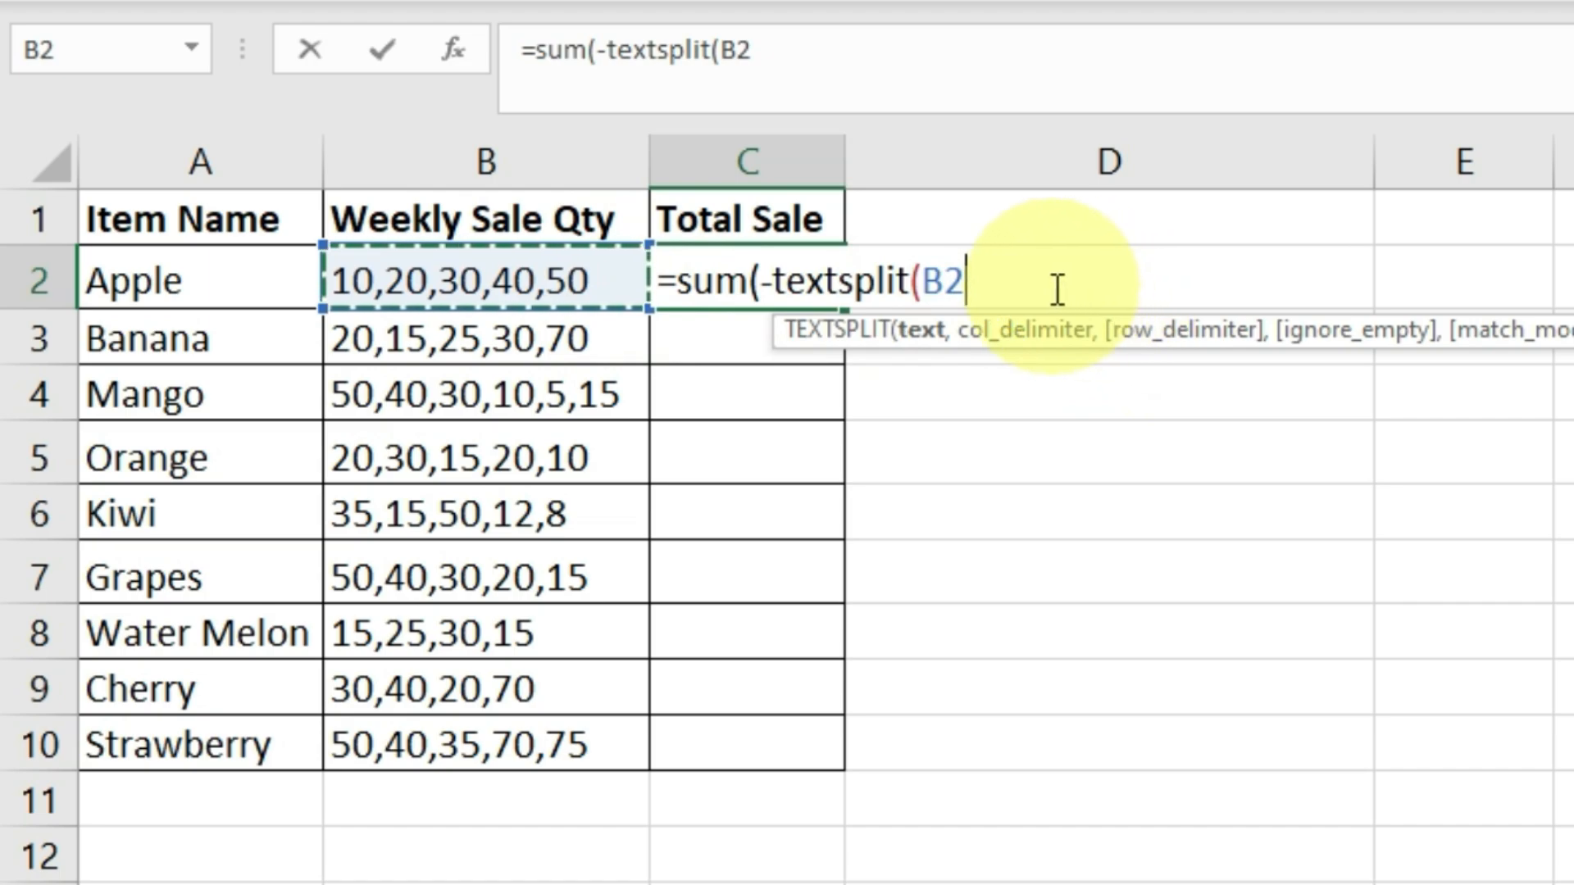
pyautogui.write(',",')
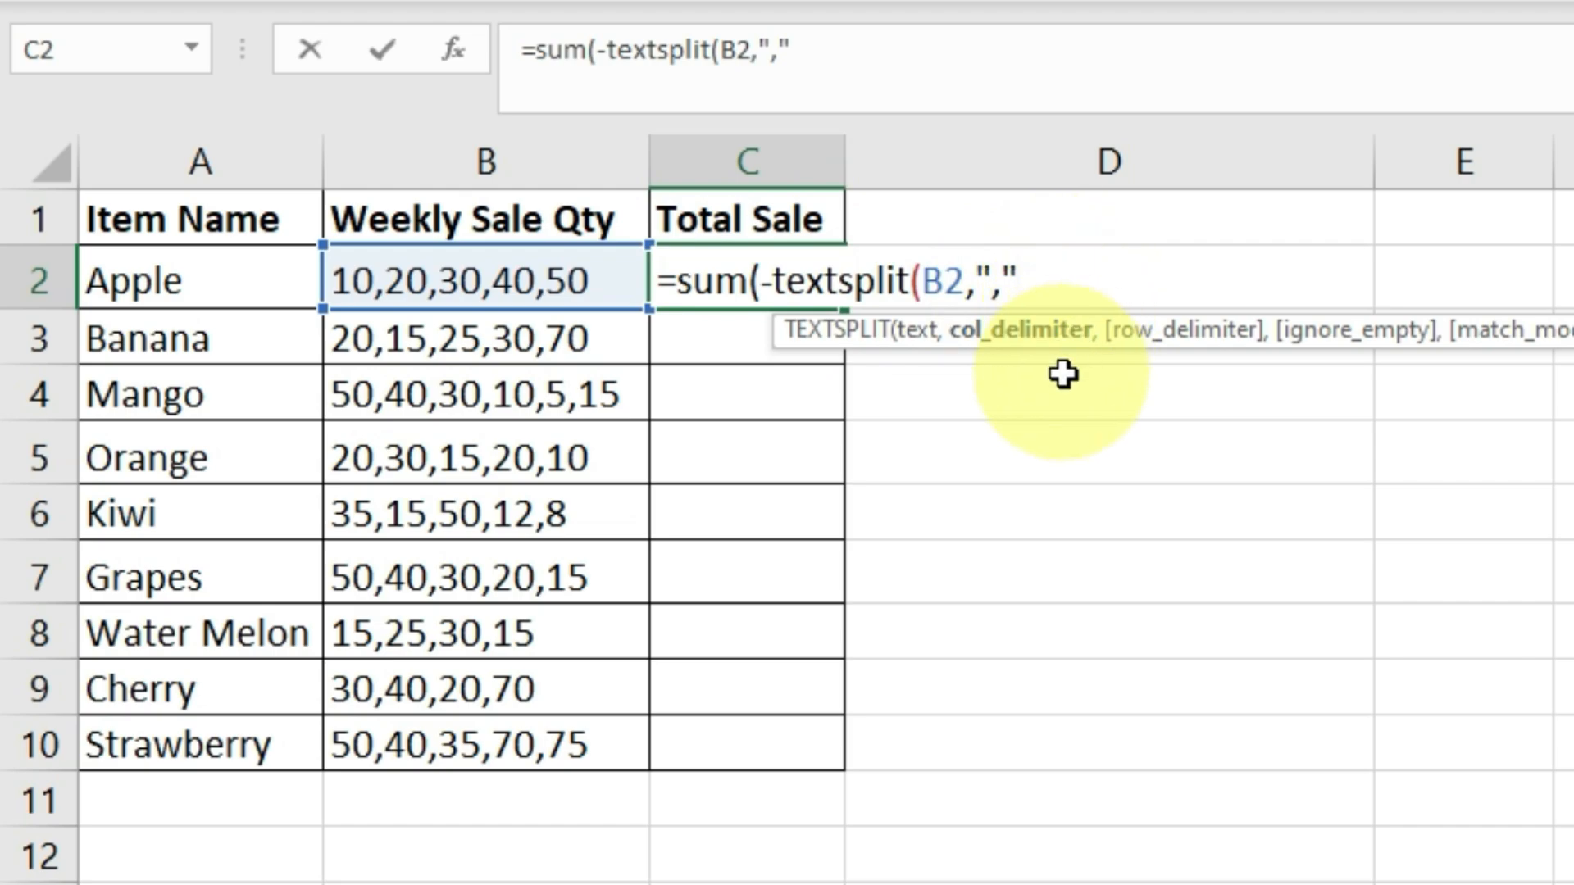
pyautogui.write(')')
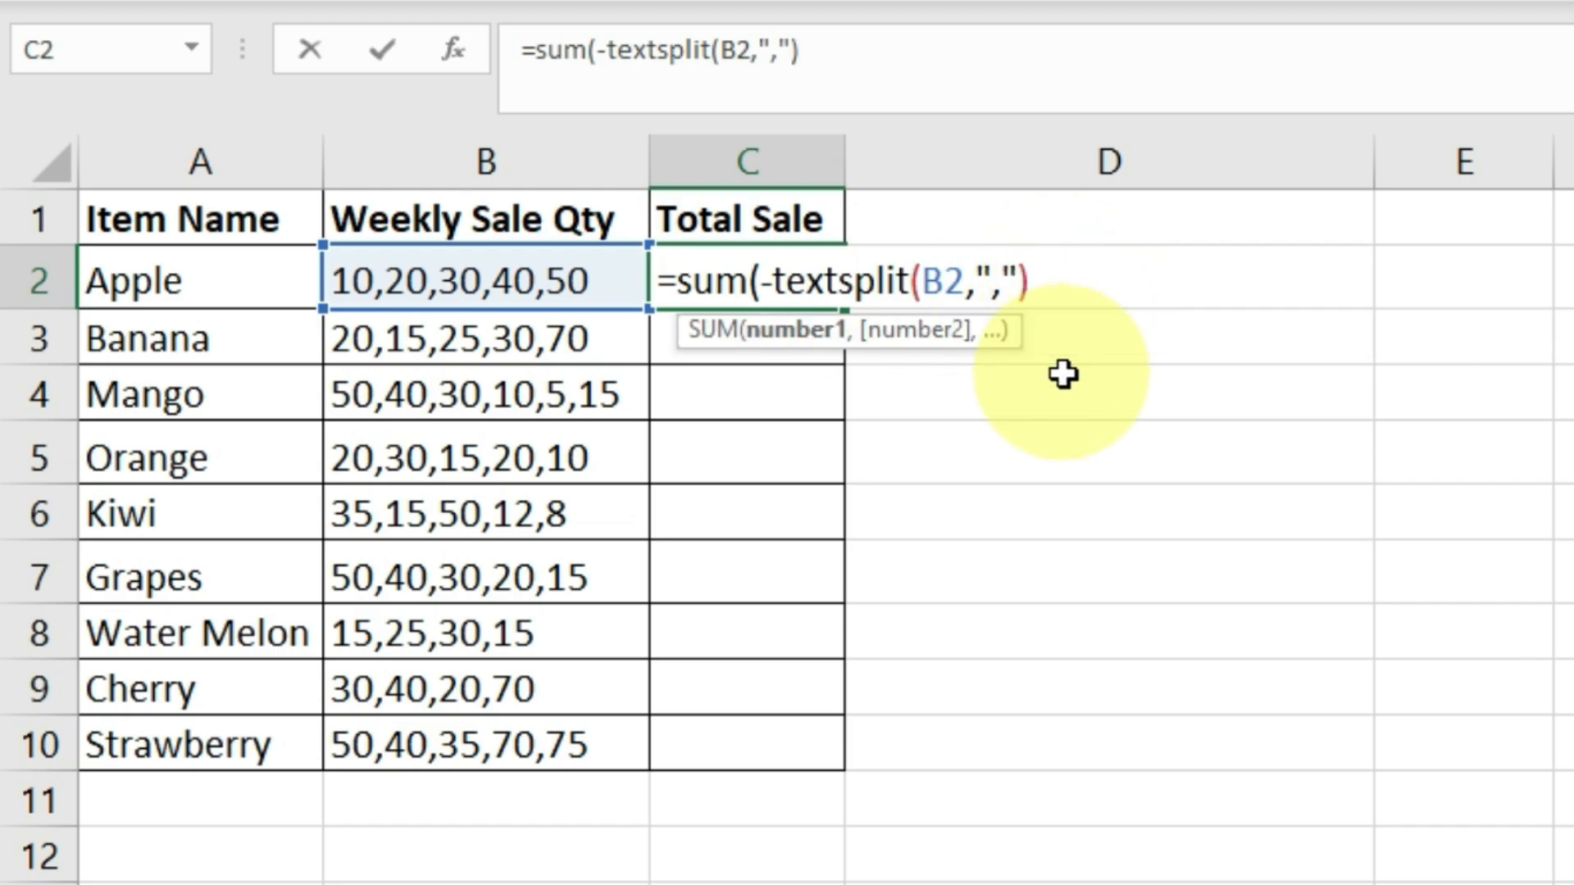
pyautogui.write(')')
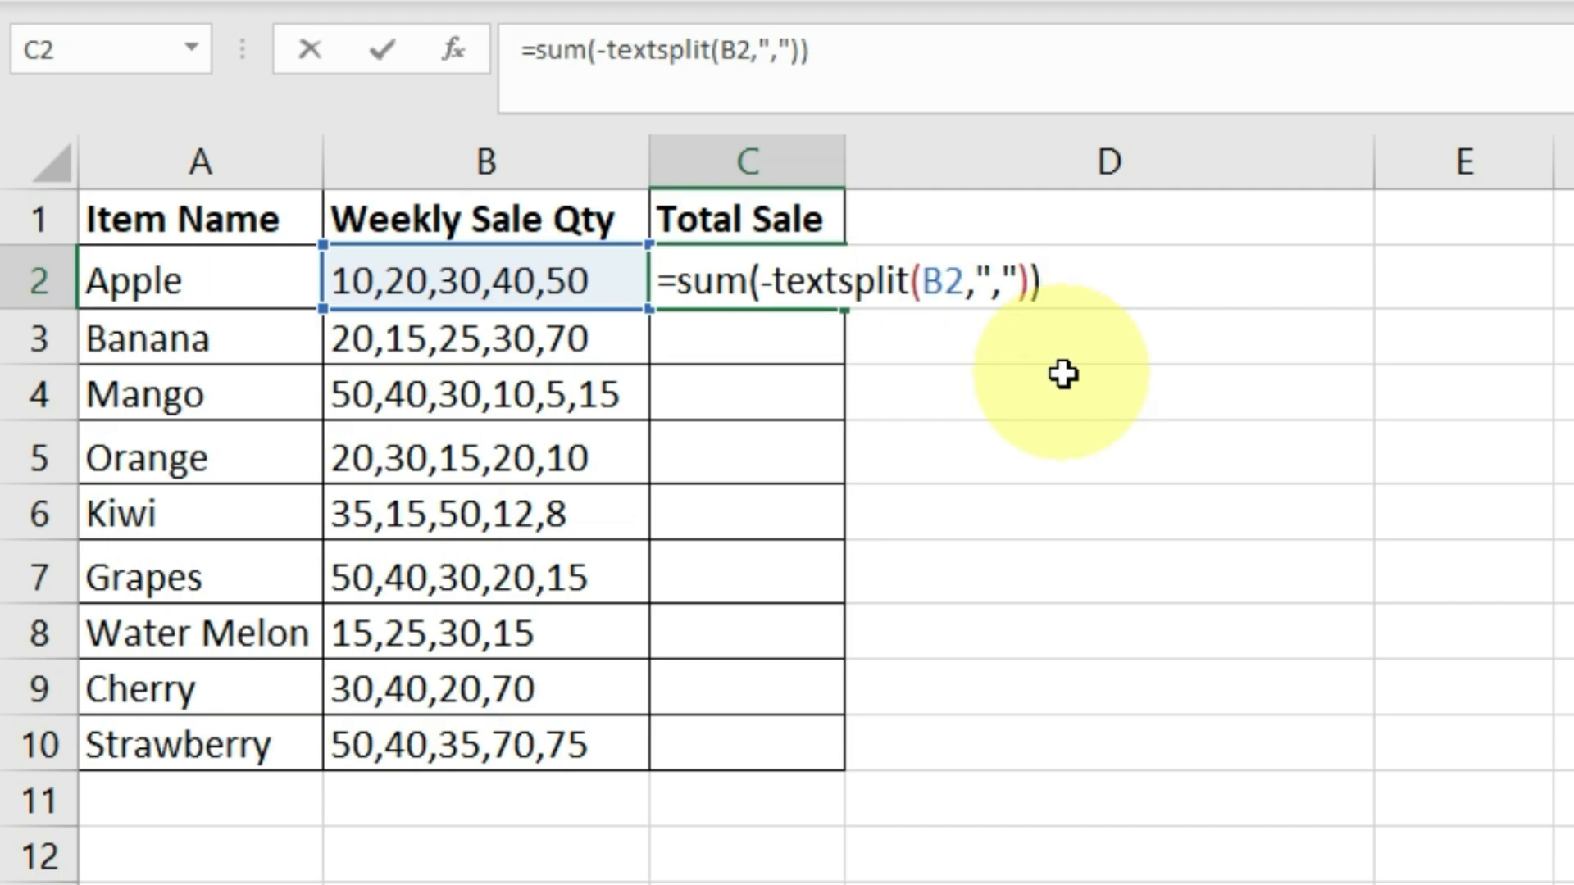
pyautogui.press('Return')
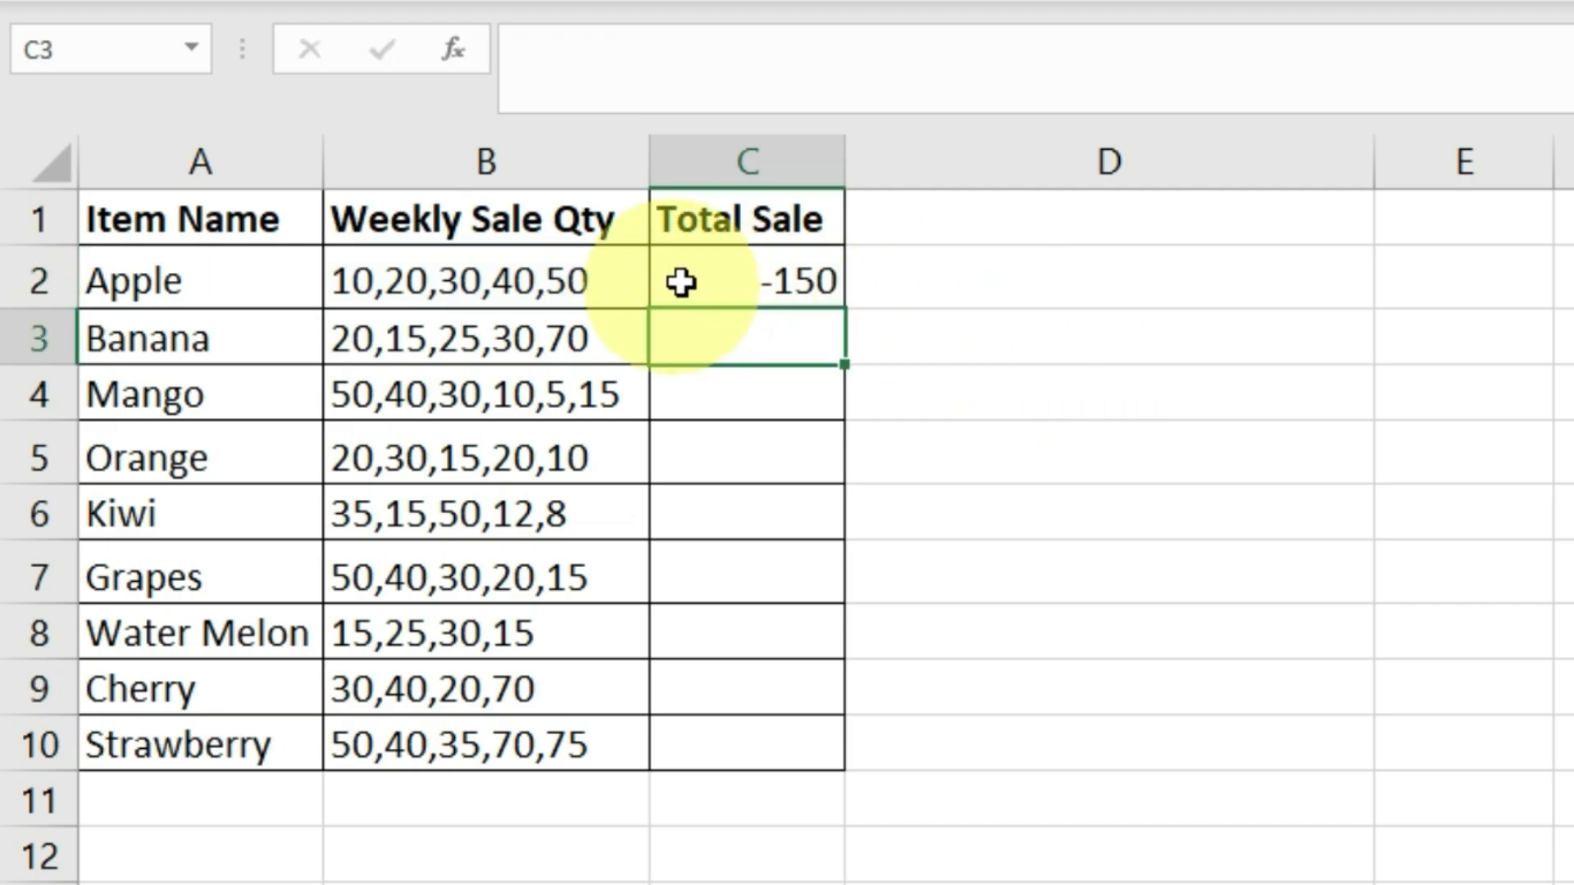
# Step: Fill the single-minus SUM(-TEXTSPLIT) formula from C2 down to C10 and check the formulas in the upper Total Sale cells
pyautogui.click(739, 278)
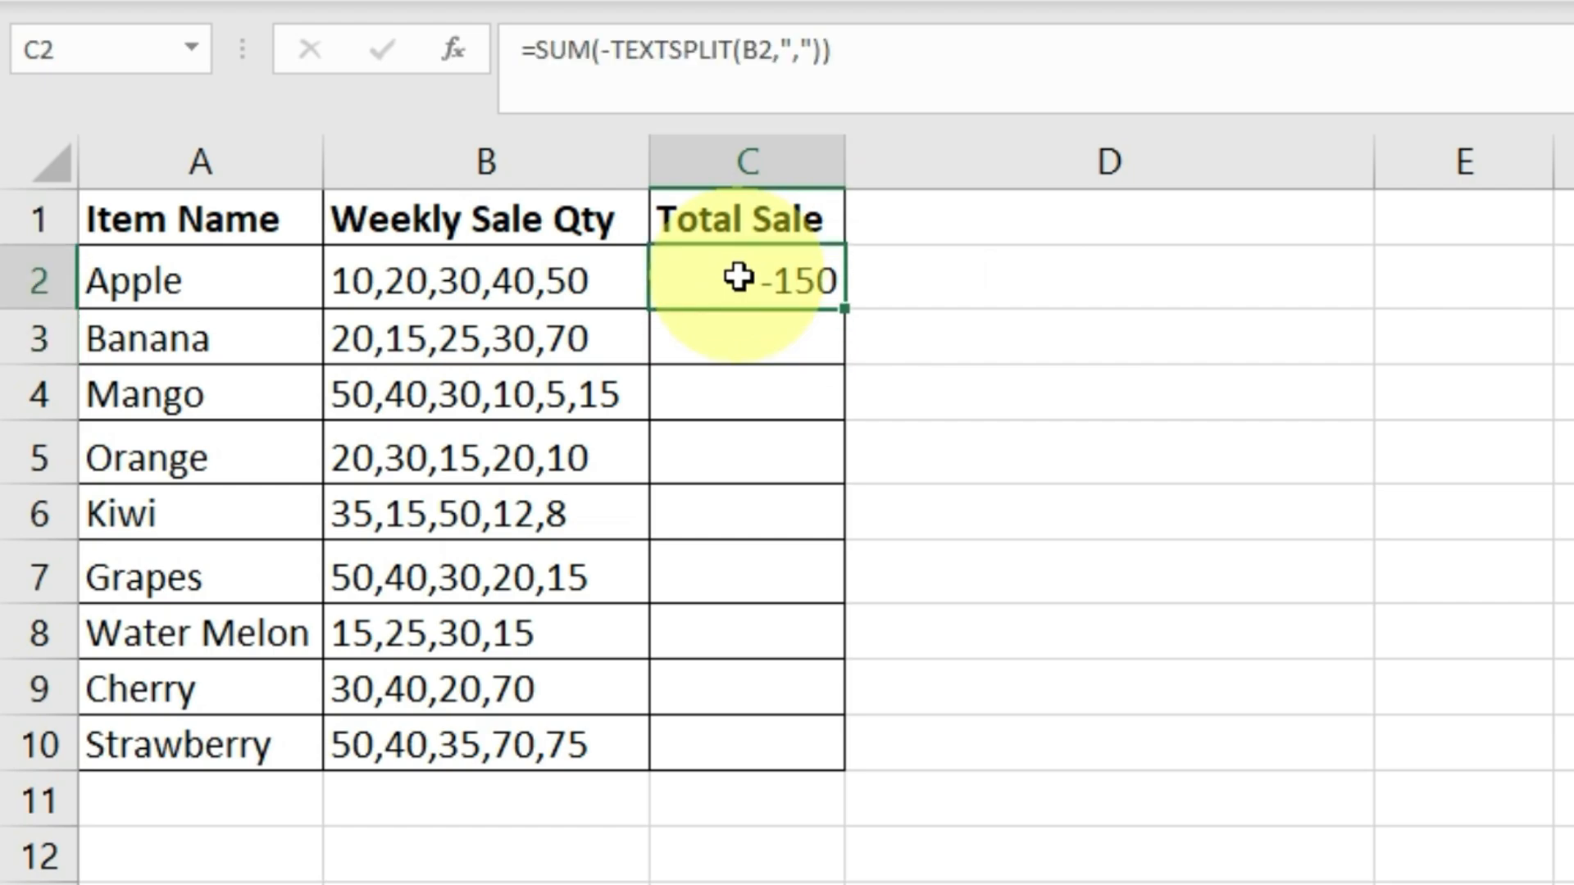
pyautogui.doubleClick(844, 305)
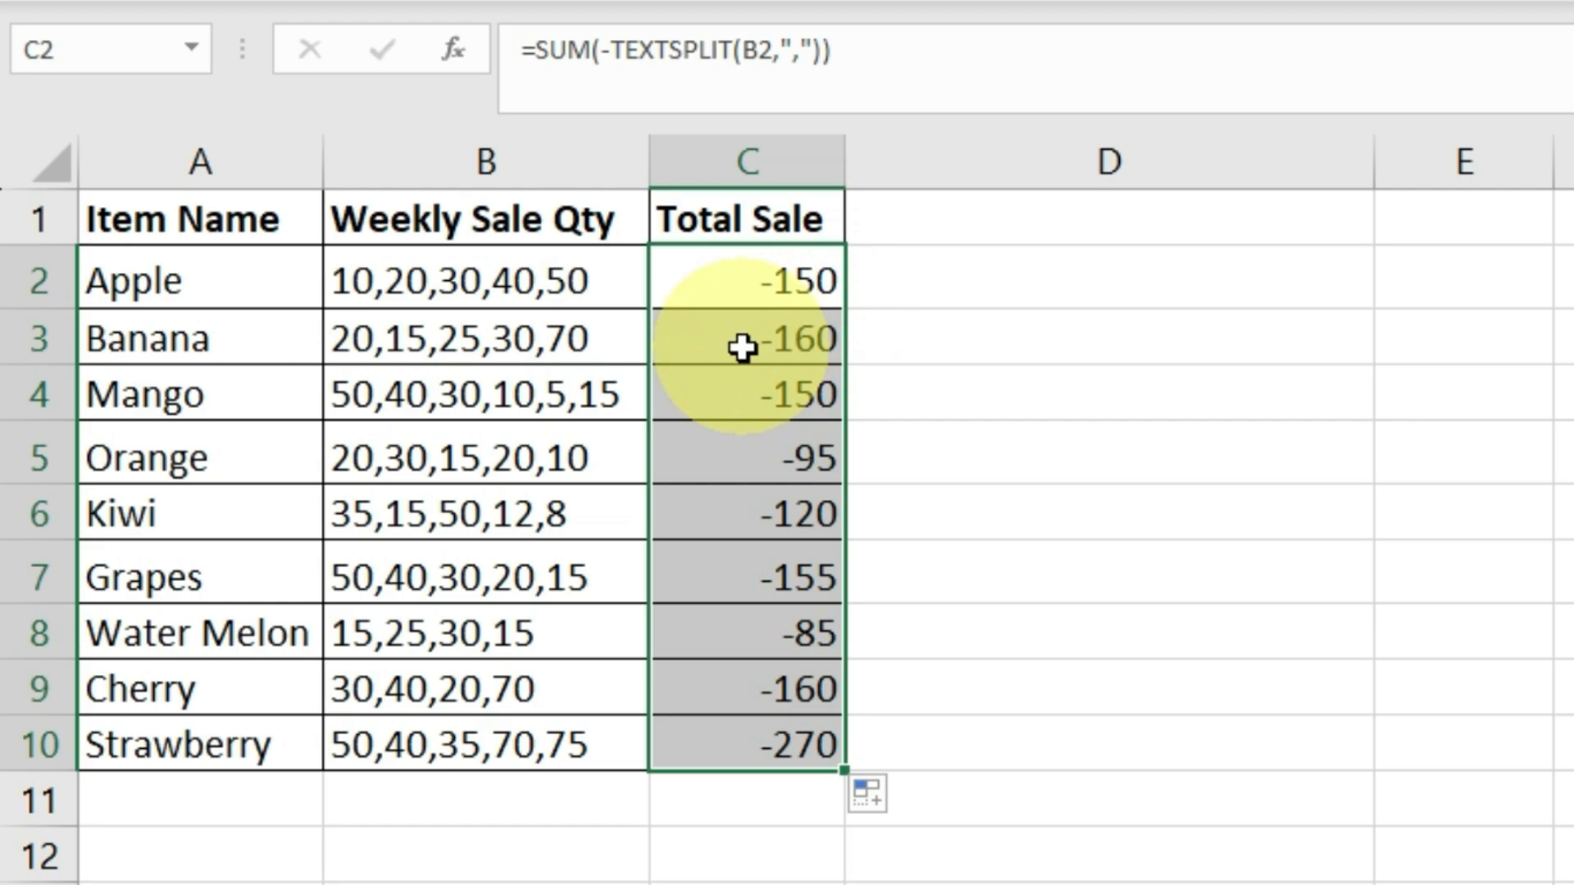
pyautogui.click(713, 274)
pyautogui.click(713, 338)
pyautogui.click(713, 397)
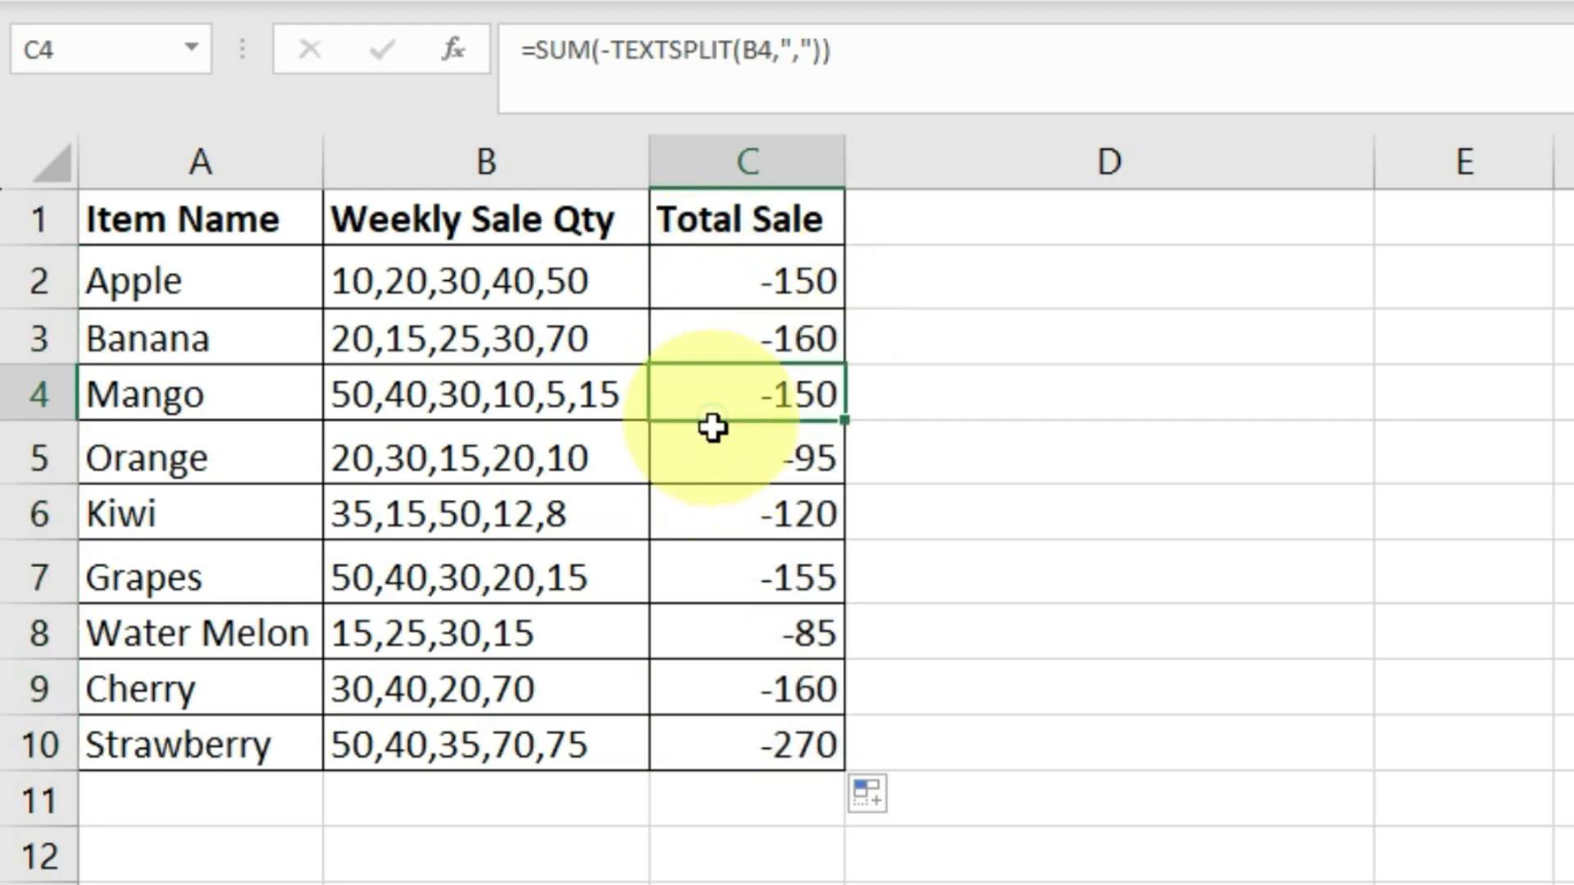
pyautogui.click(713, 459)
pyautogui.click(685, 273)
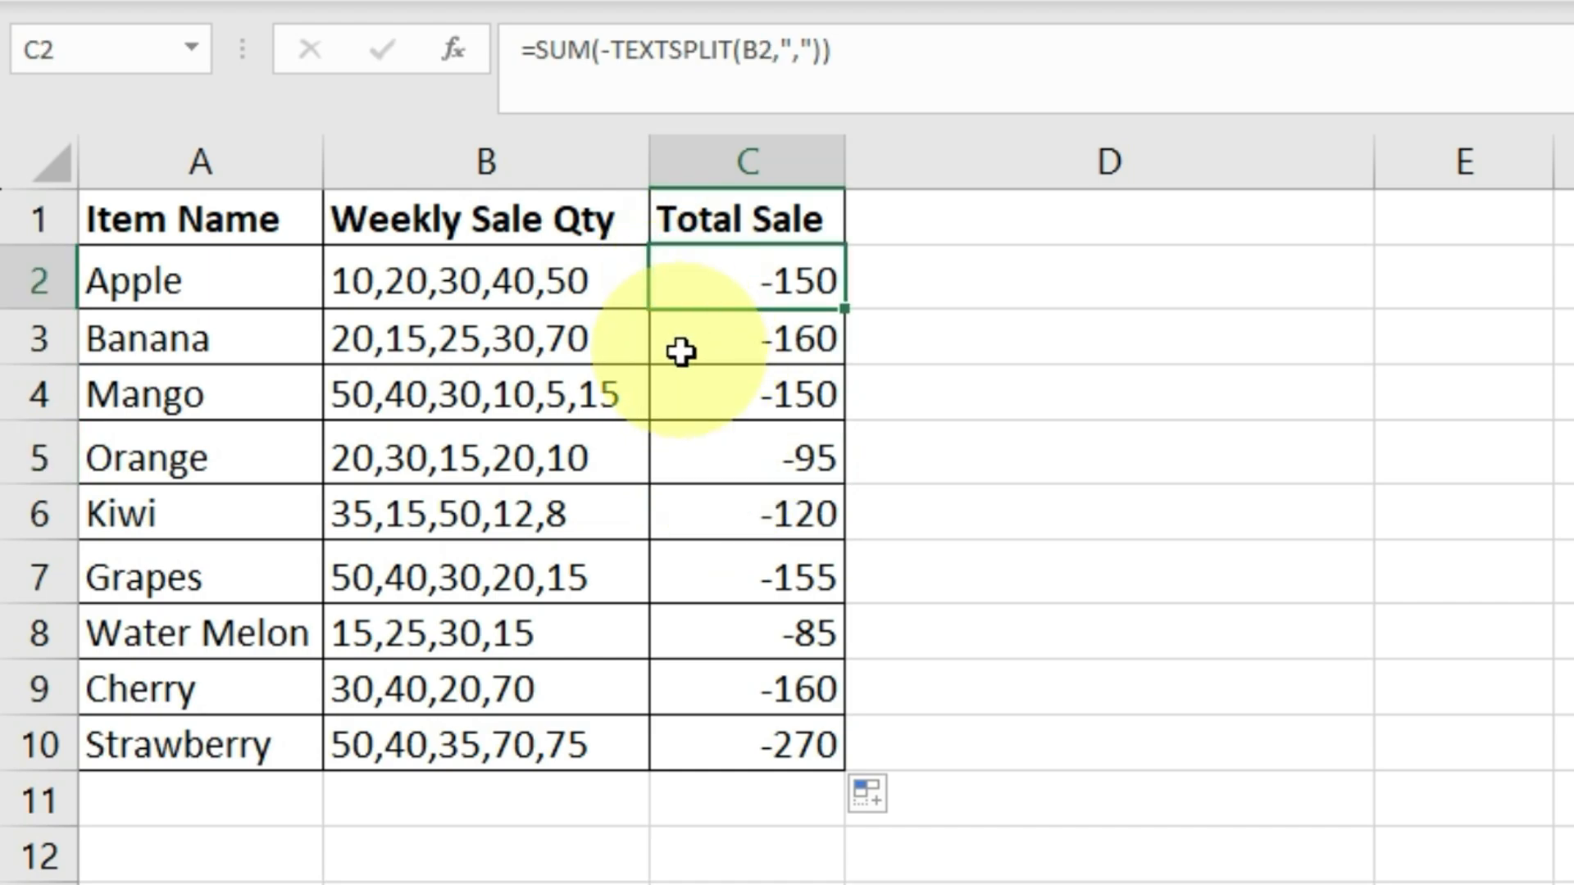
# Step: Add a second minus sign before TEXTSPLIT in C2 so the formula reads =SUM(--TEXTSPLIT(B2,","))
pyautogui.press('F2')
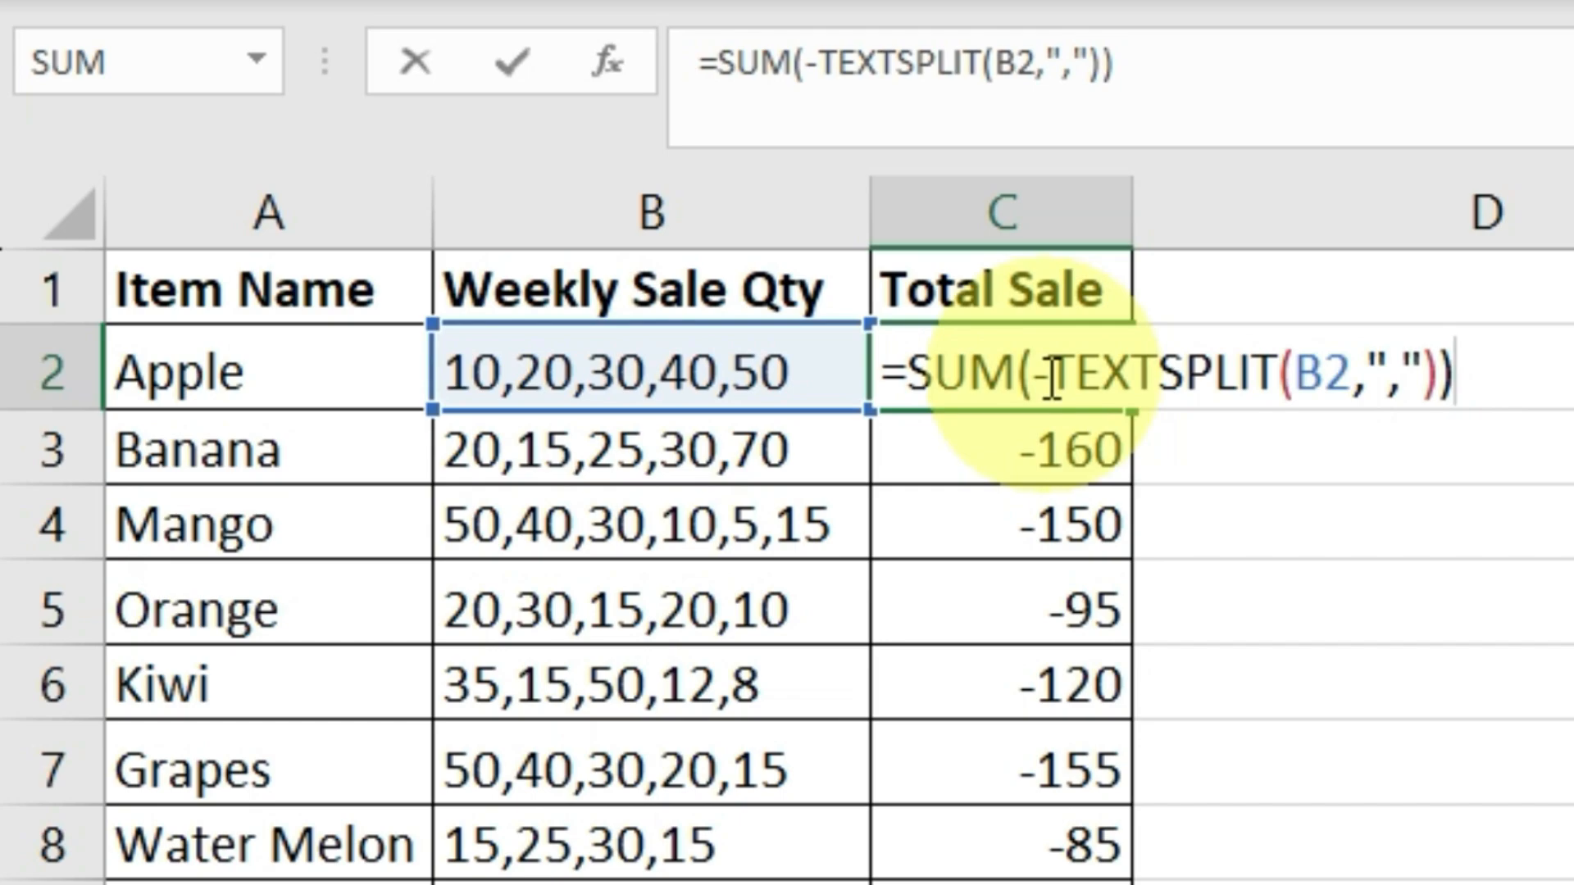
pyautogui.click(1051, 379)
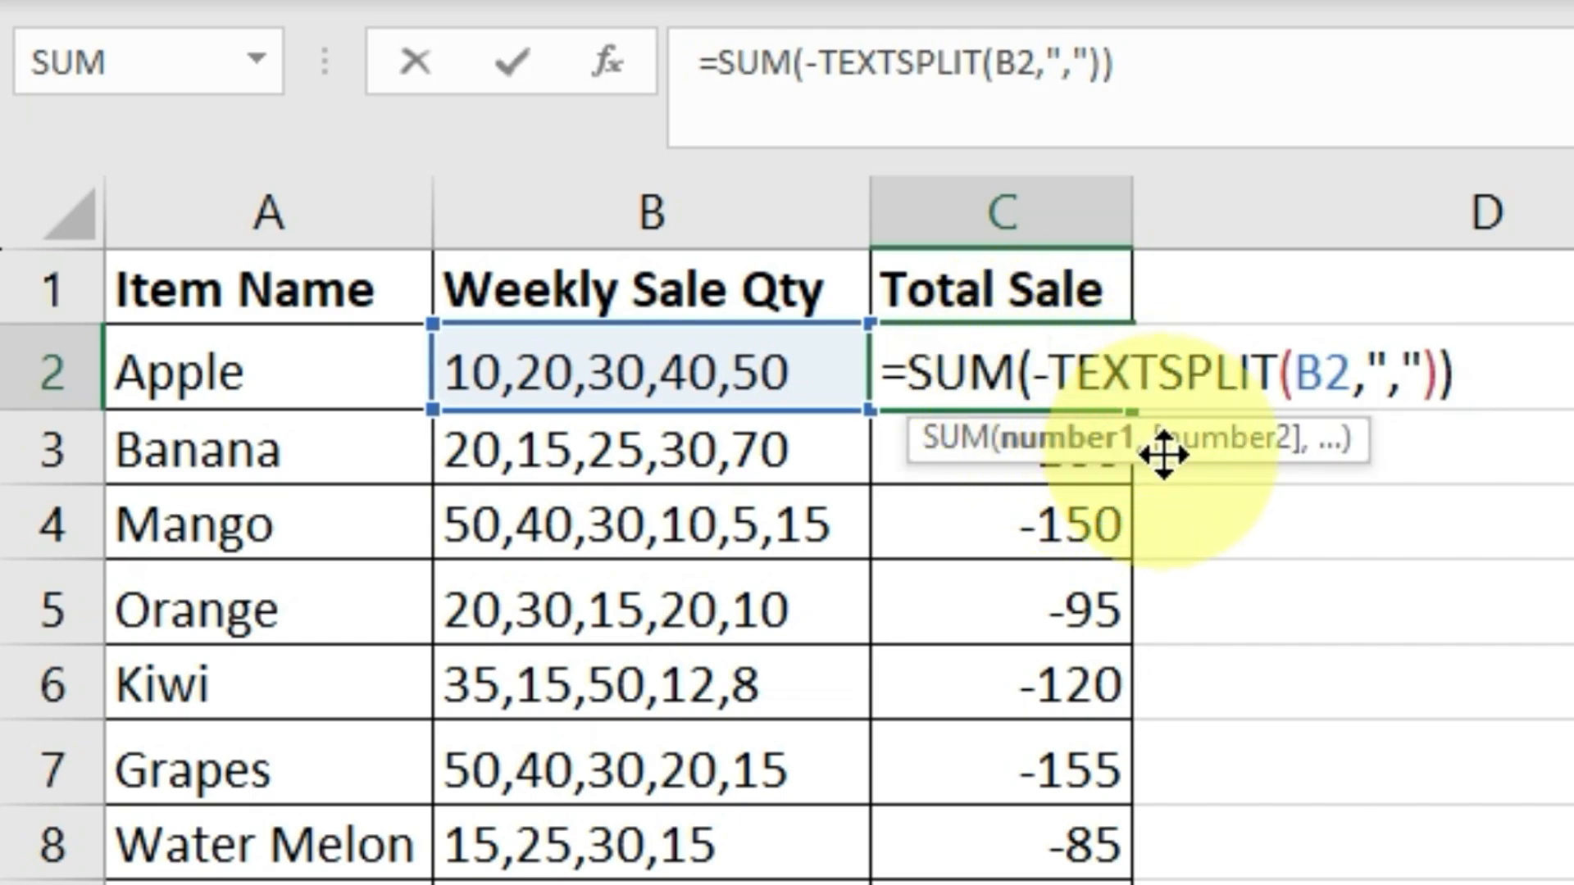
pyautogui.write('-')
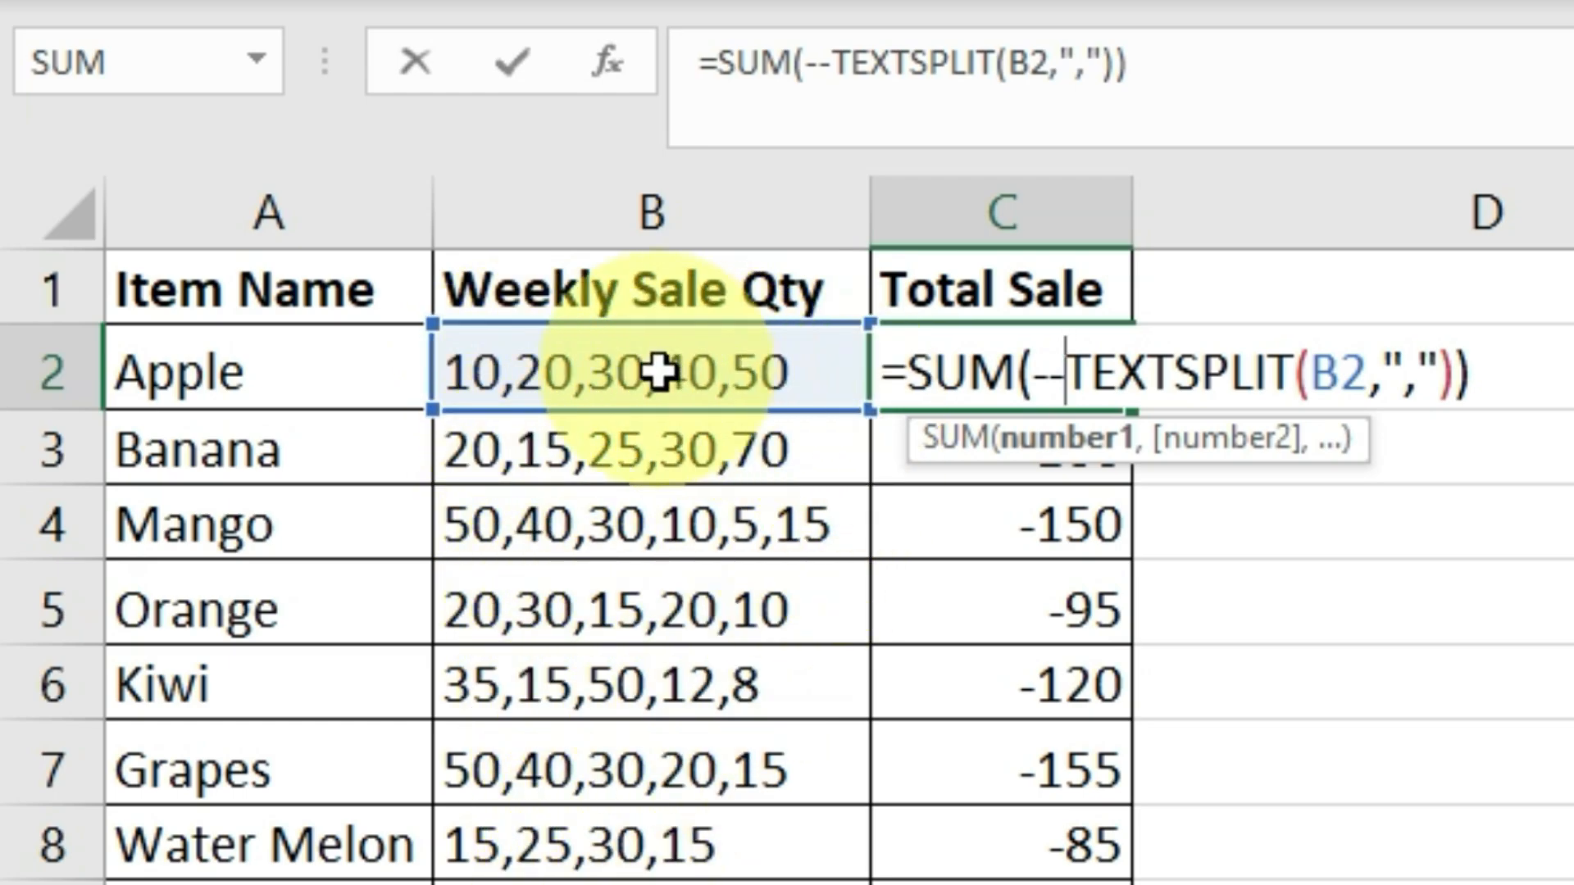
pyautogui.click(1066, 370)
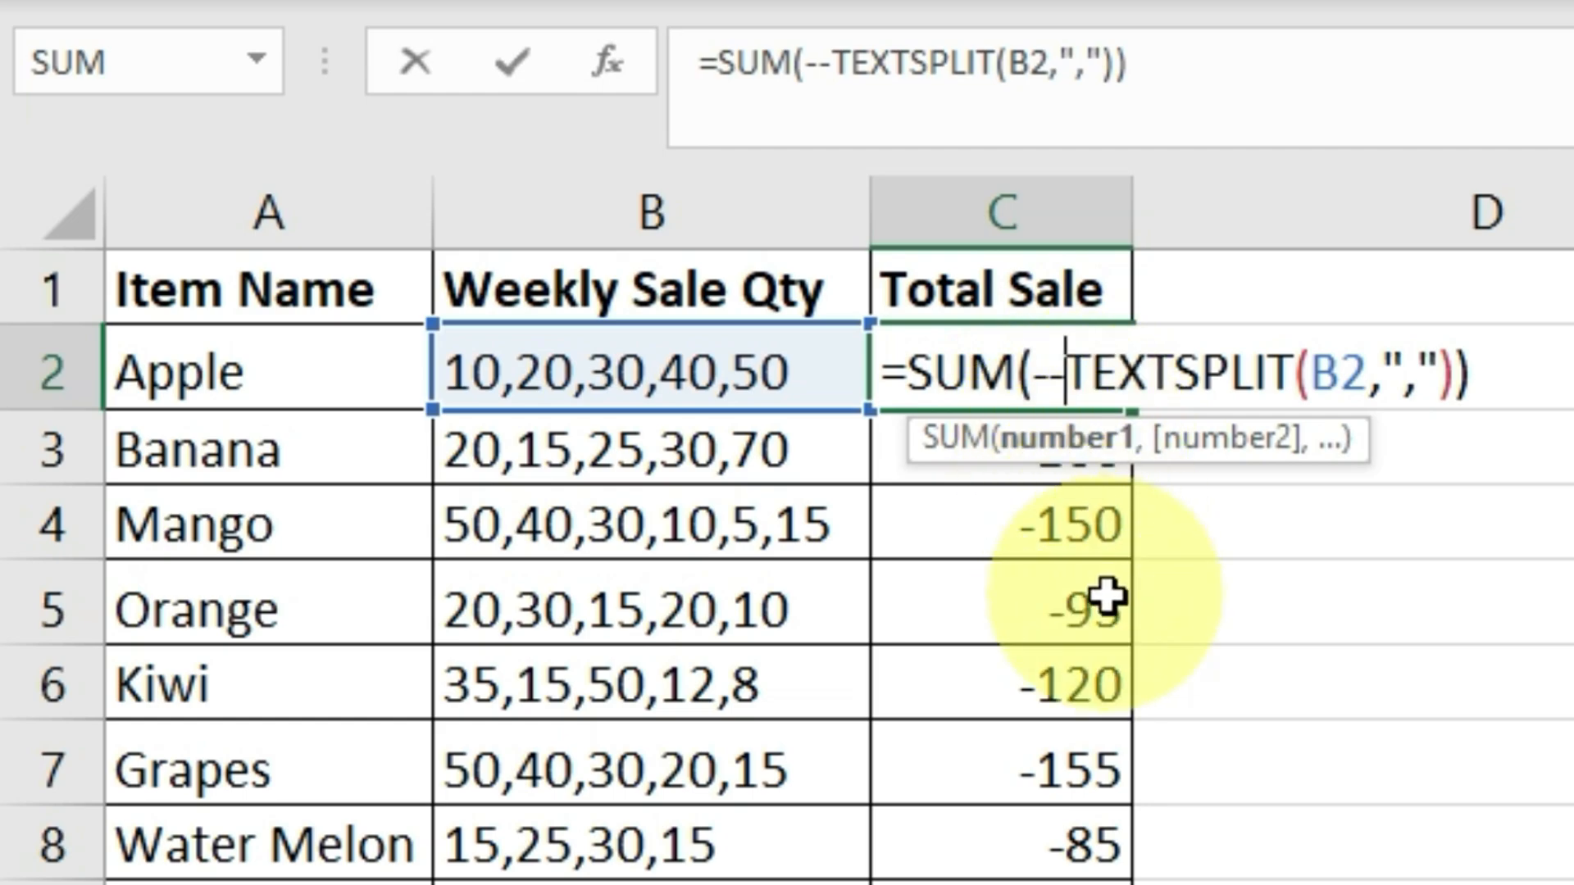
pyautogui.press('Return')
# Step: Fill the corrected double-minus formula from C2 down the Total Sale column to C10 and check it in C9
pyautogui.click(961, 377)
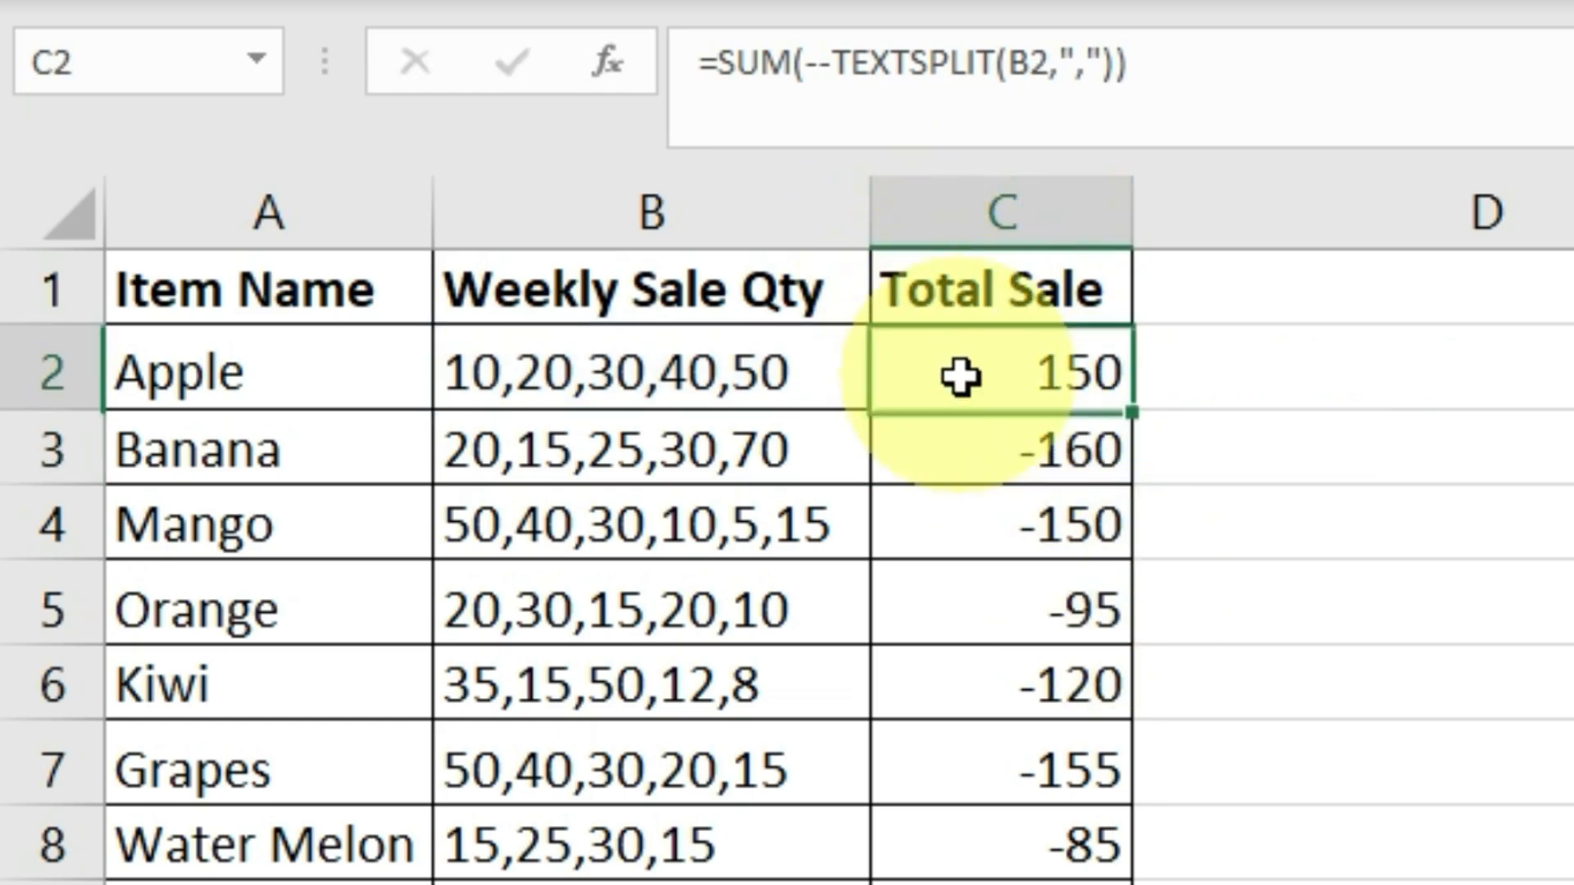
pyautogui.doubleClick(1133, 412)
pyautogui.click(901, 879)
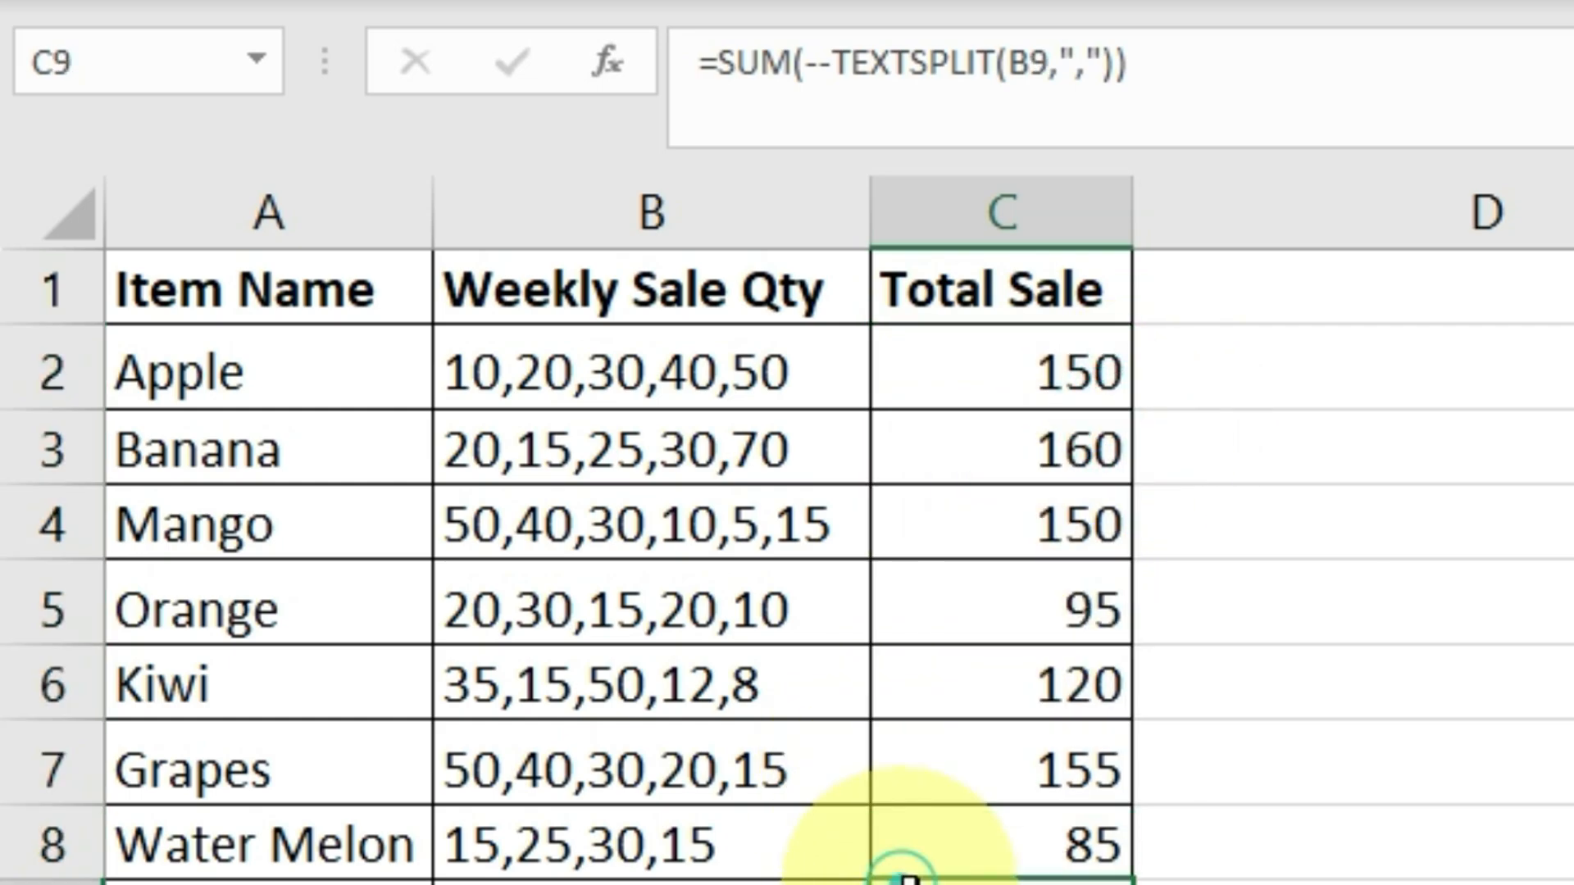
# Step: Browse the first two pages of the All Courses listing on the My Live Support website
pyautogui.click(696, 728)
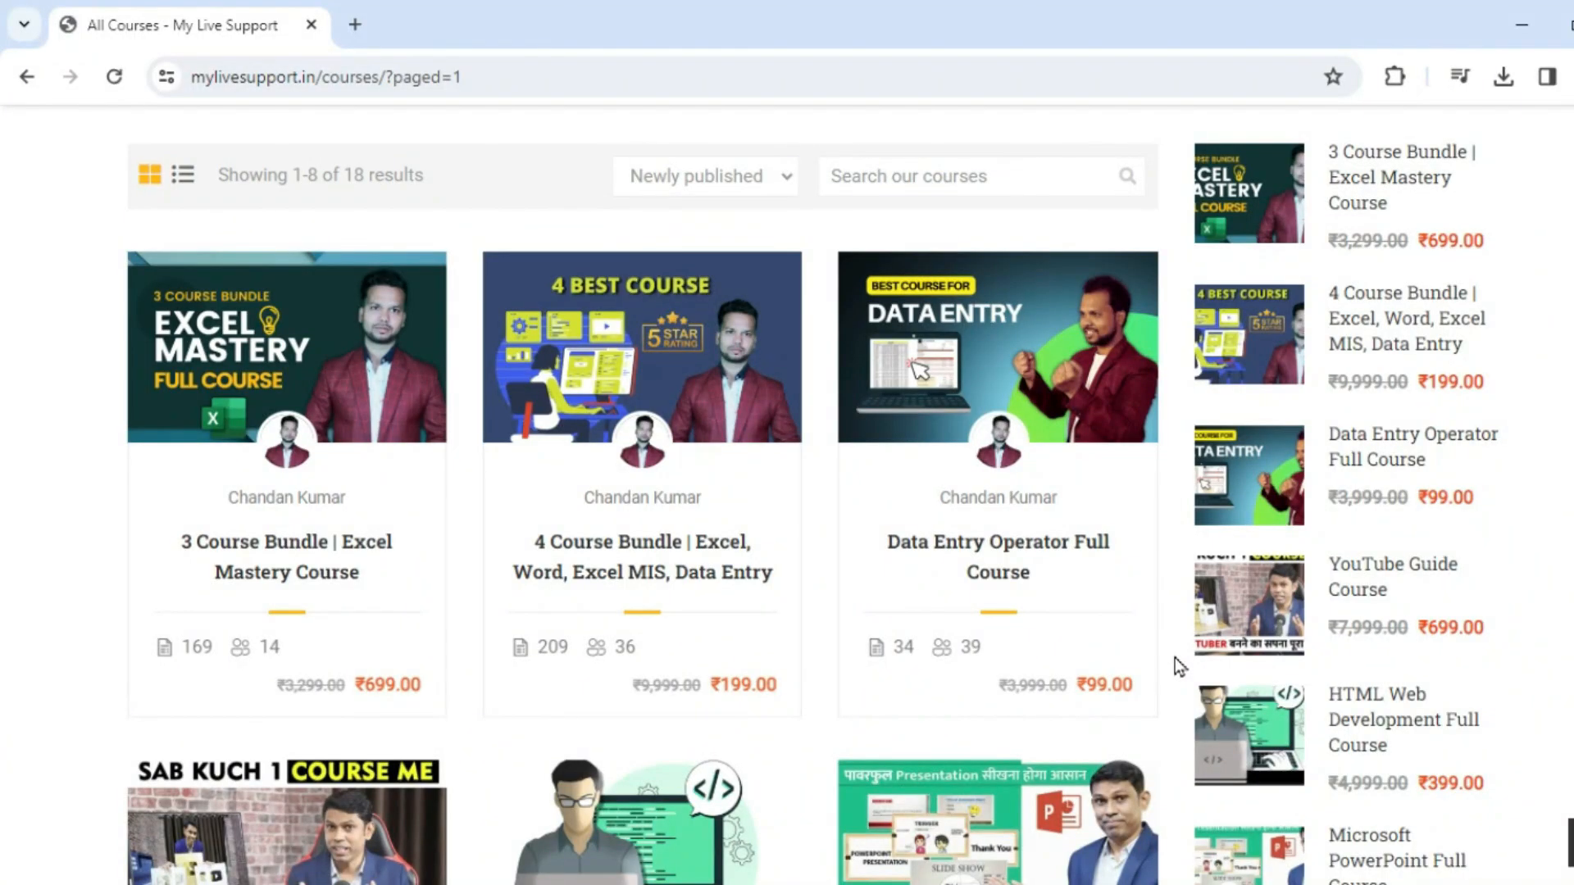
pyautogui.scroll(-7, 1174, 659)
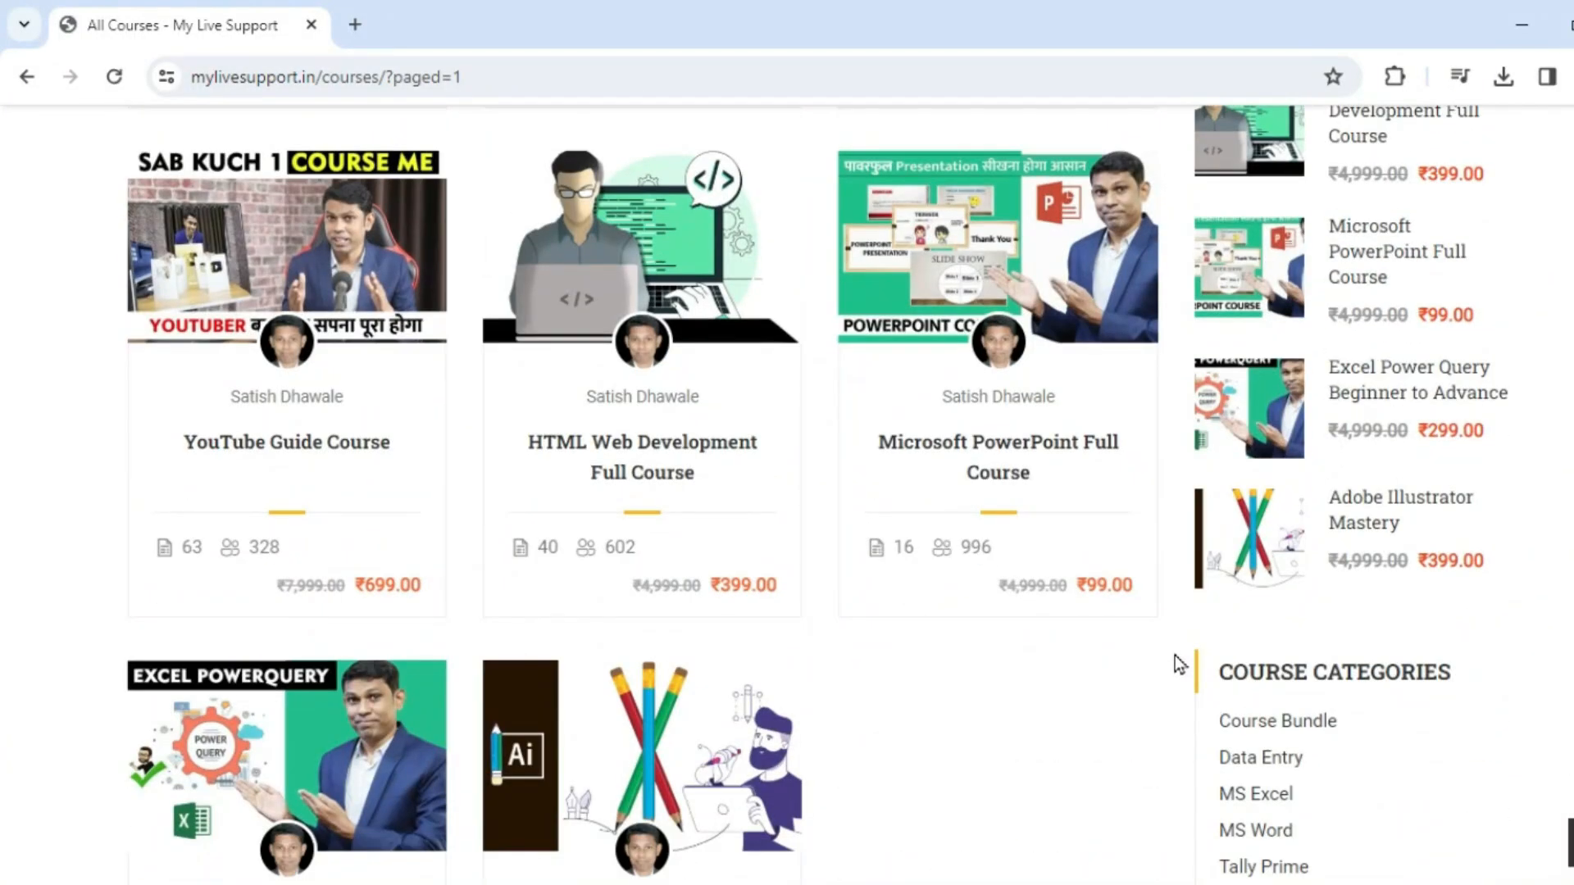
pyautogui.scroll(-5, 1177, 664)
pyautogui.click(609, 743)
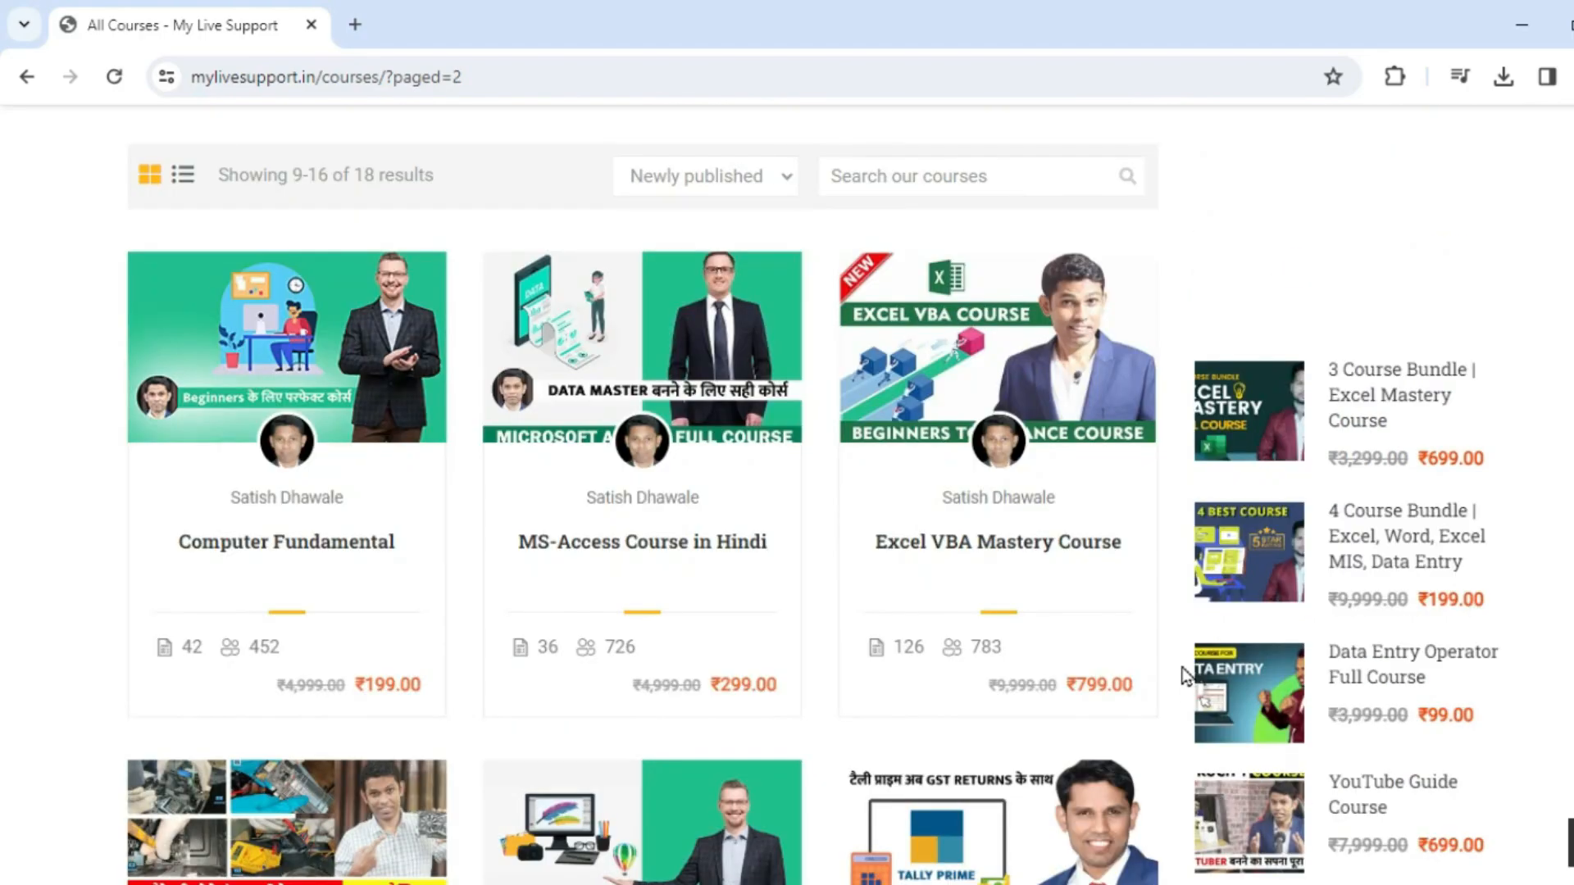
pyautogui.scroll(-8, 1186, 676)
pyautogui.scroll(-3, 1186, 676)
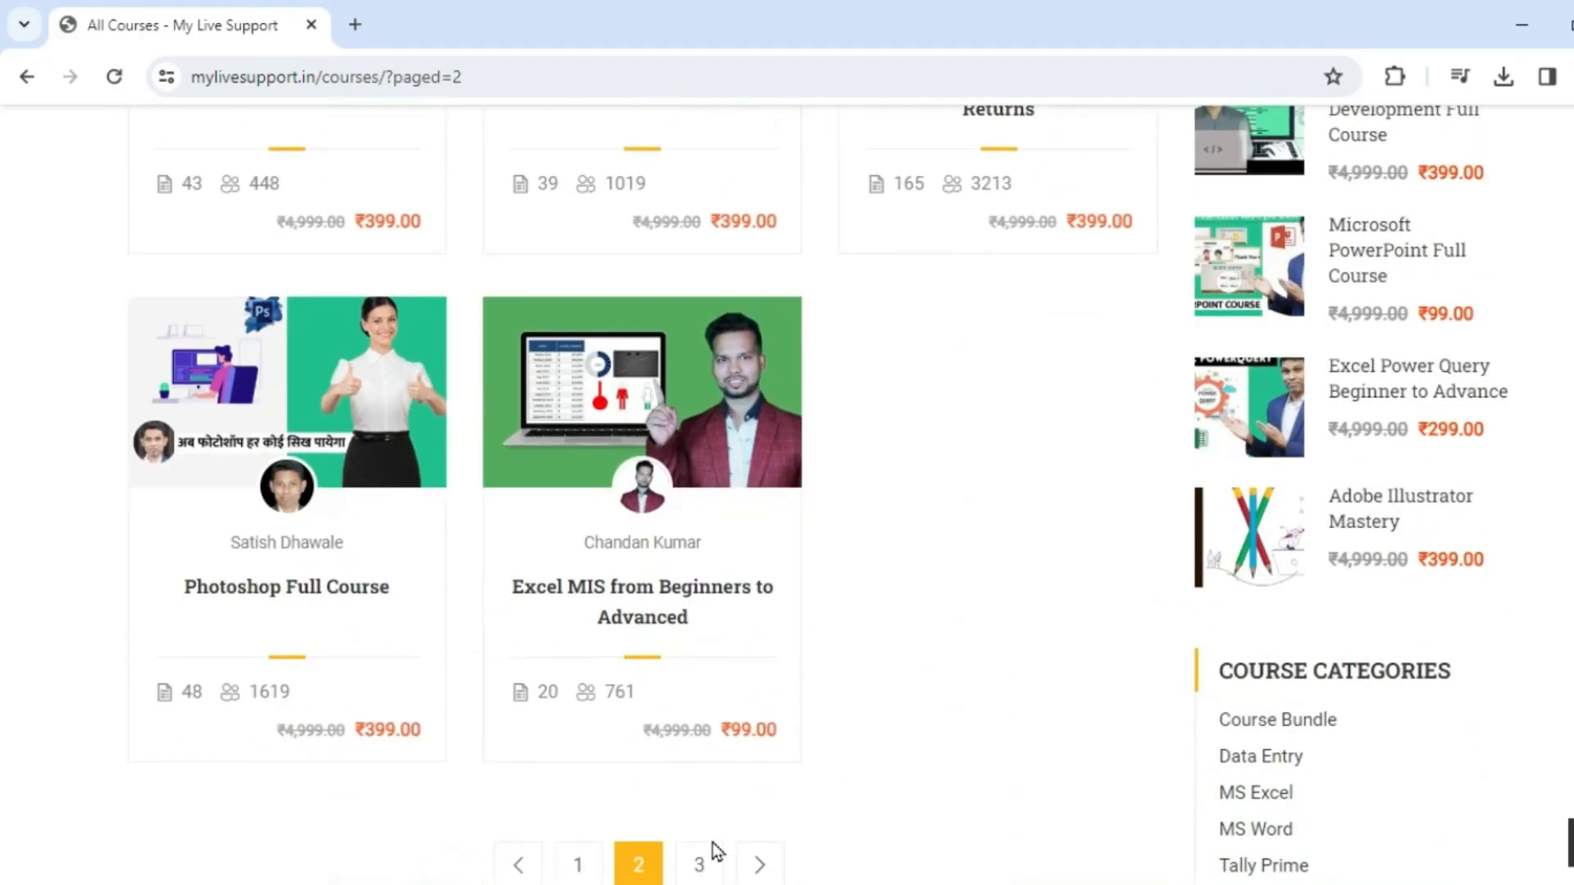
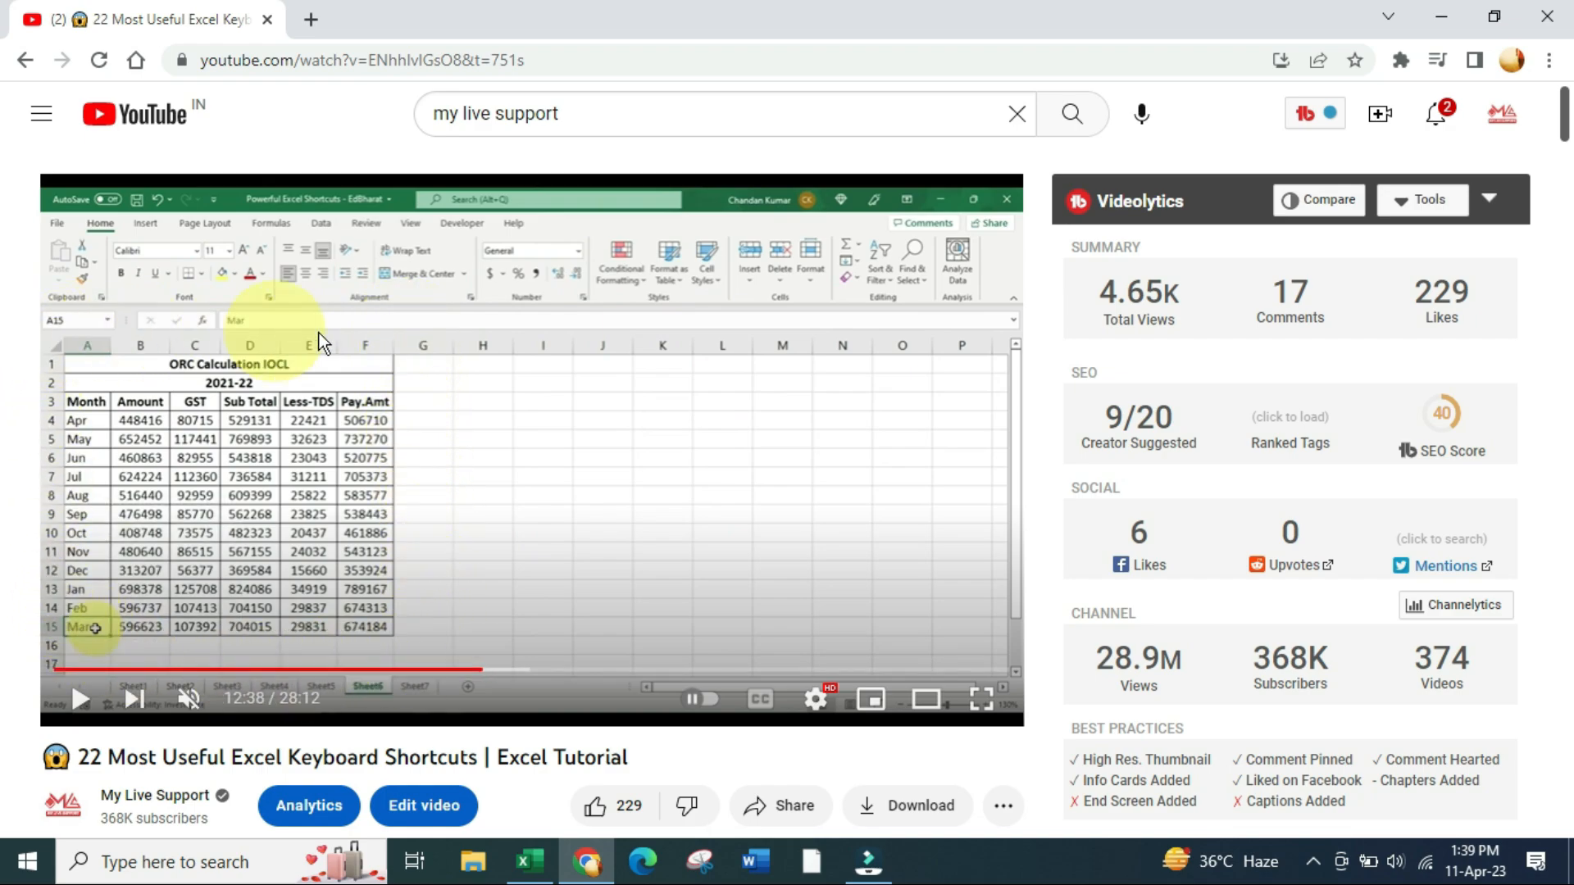
# Step: Show the paused YouTube video full screen, snip the ORC Calculation IOCL table to the clipboard, and leave full screen
pyautogui.click(982, 700)
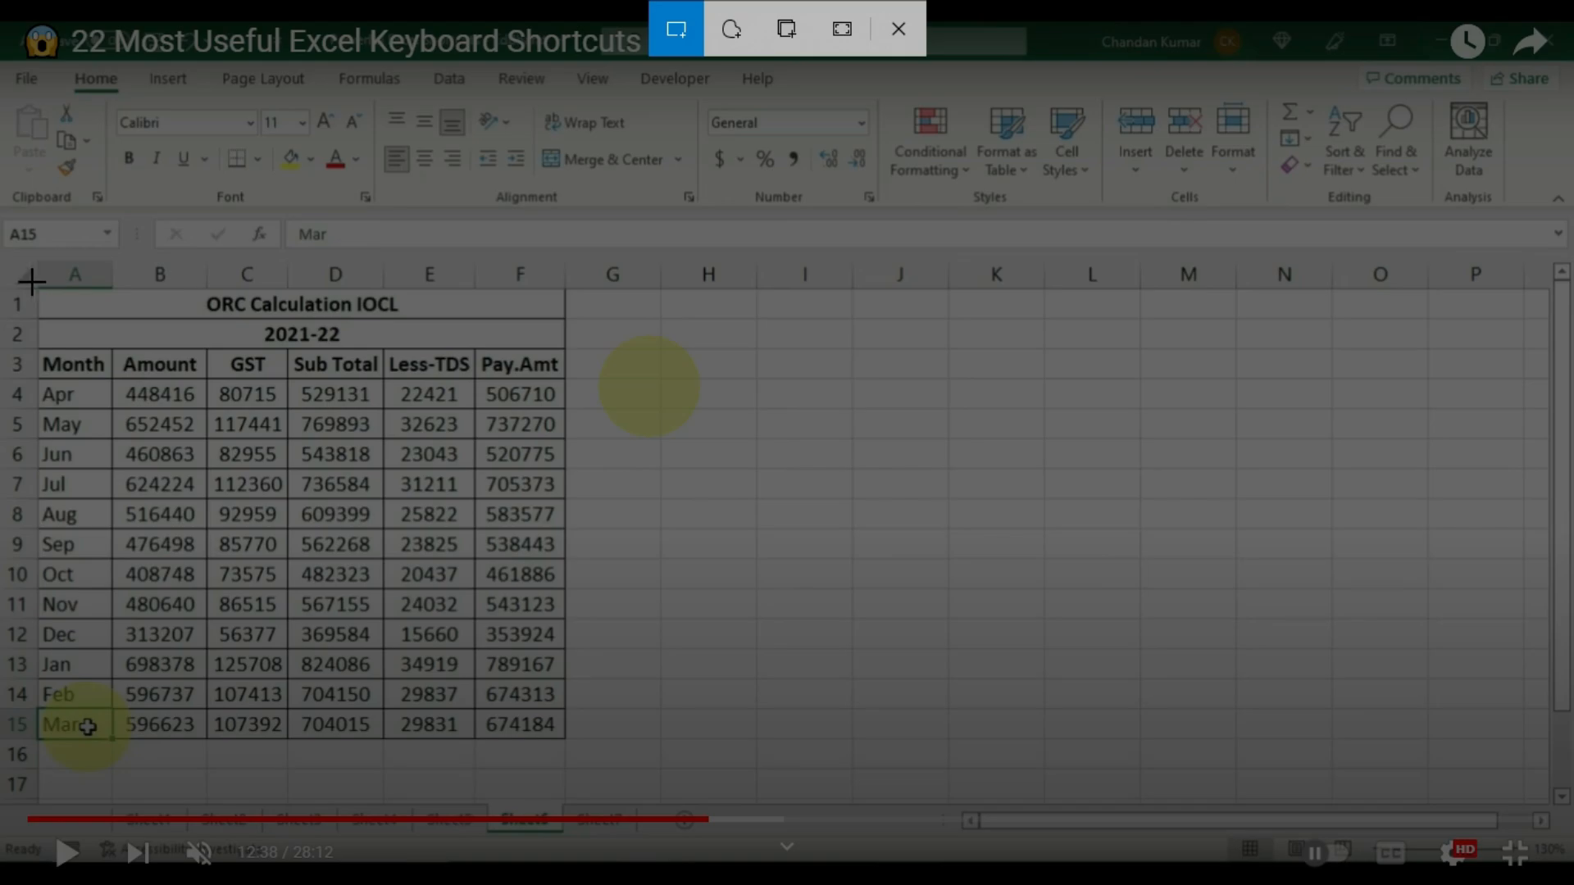
pyautogui.moveTo(31, 281); pyautogui.dragTo(574, 750)
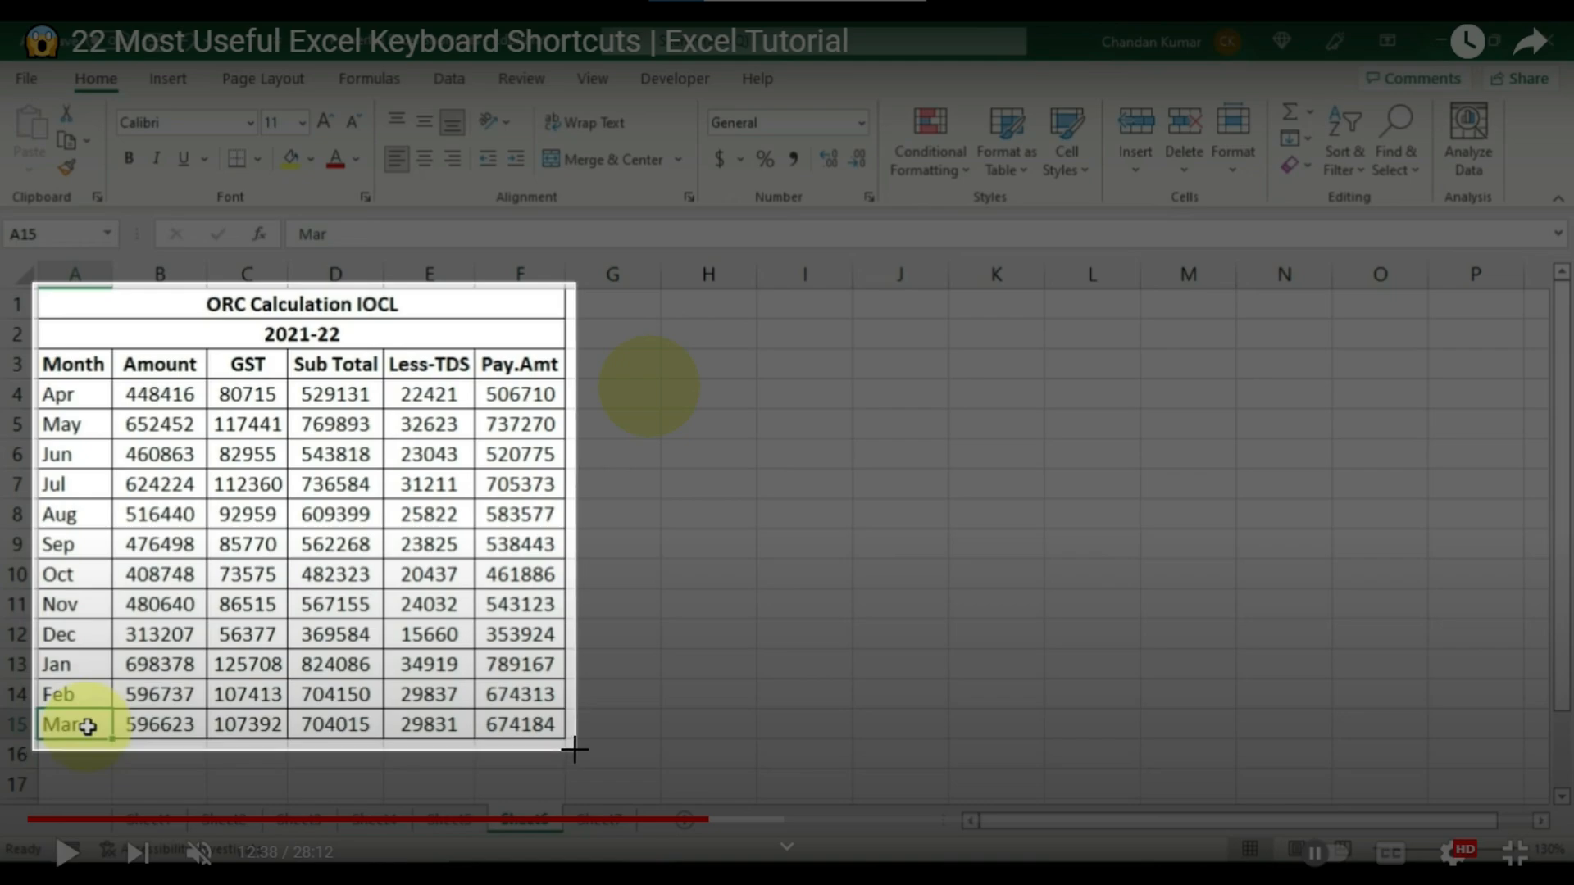
pyautogui.moveTo(575, 749); pyautogui.dragTo(576, 751)
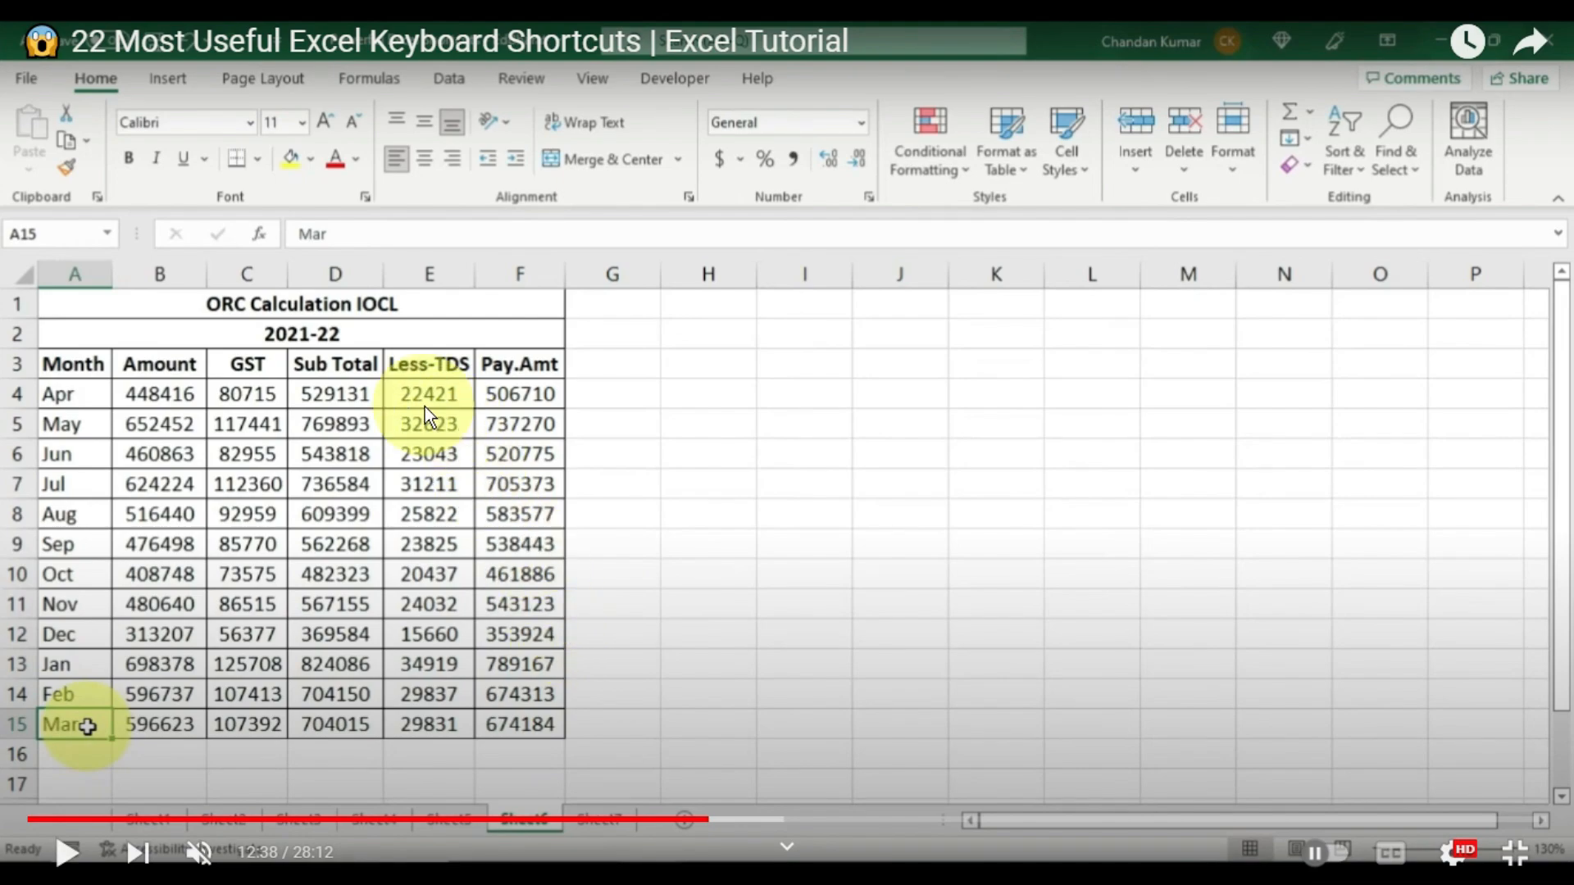
pyautogui.click(1517, 861)
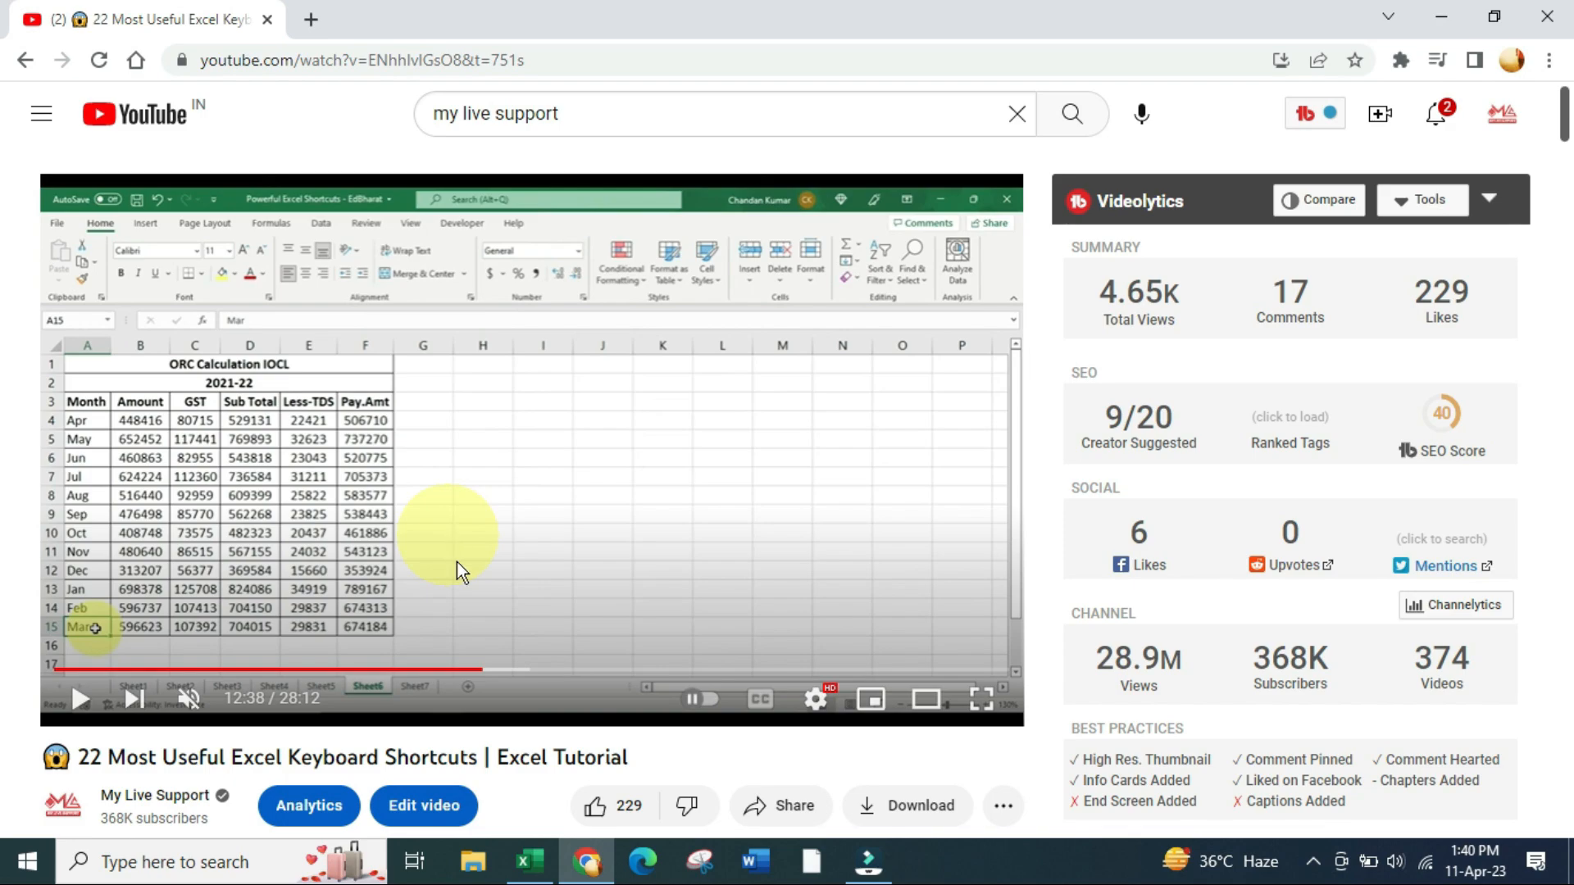
# Step: Switch to the Excel Tips 2023 workbook and import the copied table picture from the clipboard as data at cell A2 of Sheet3
pyautogui.click(528, 859)
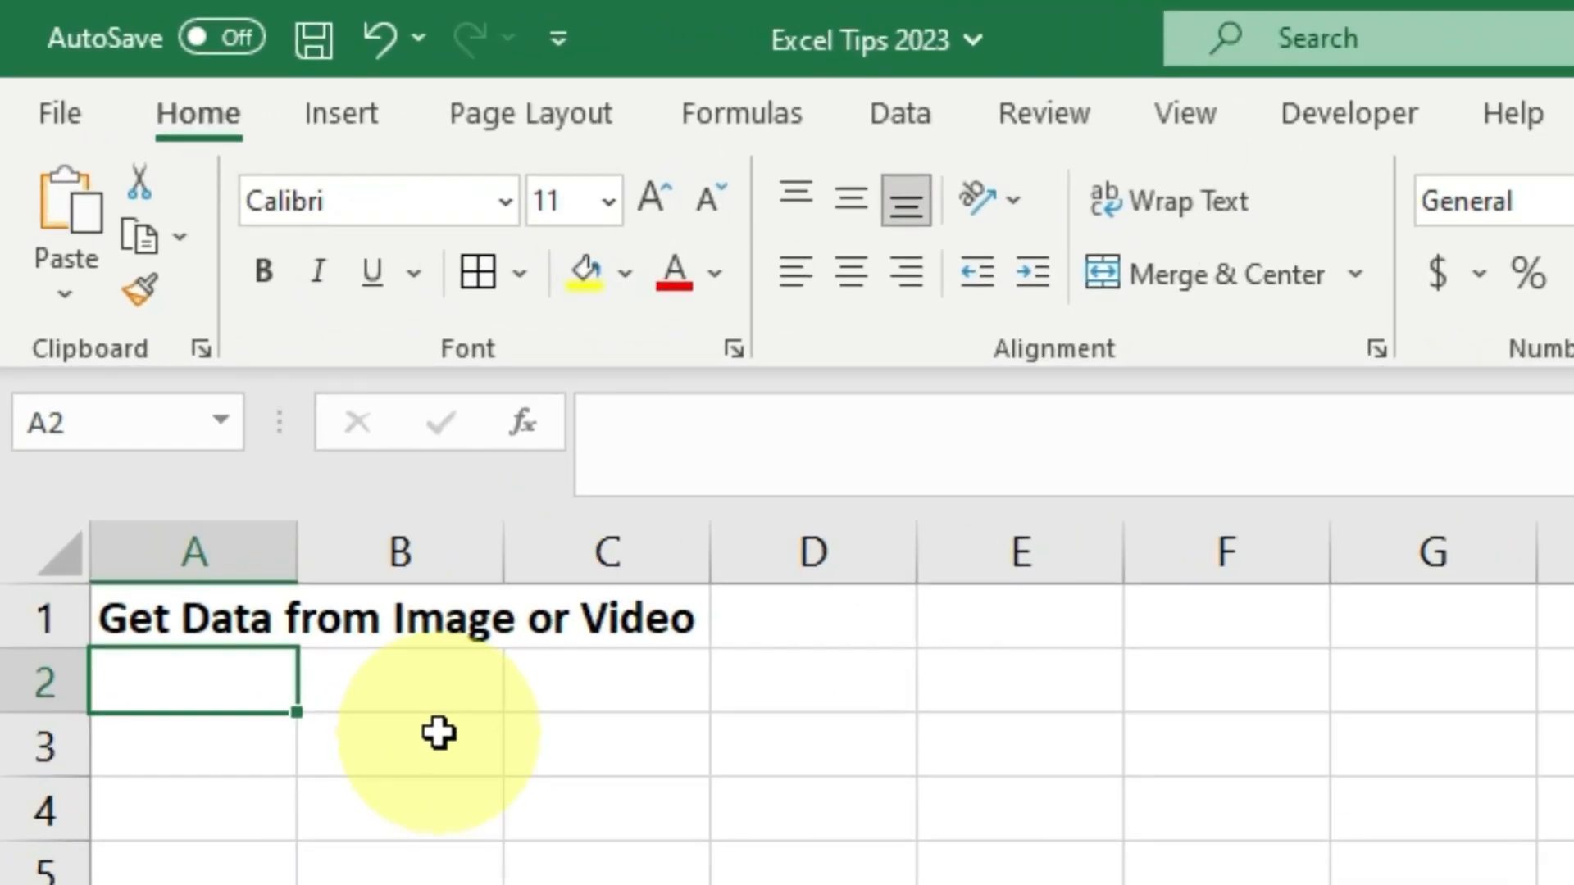
pyautogui.click(901, 126)
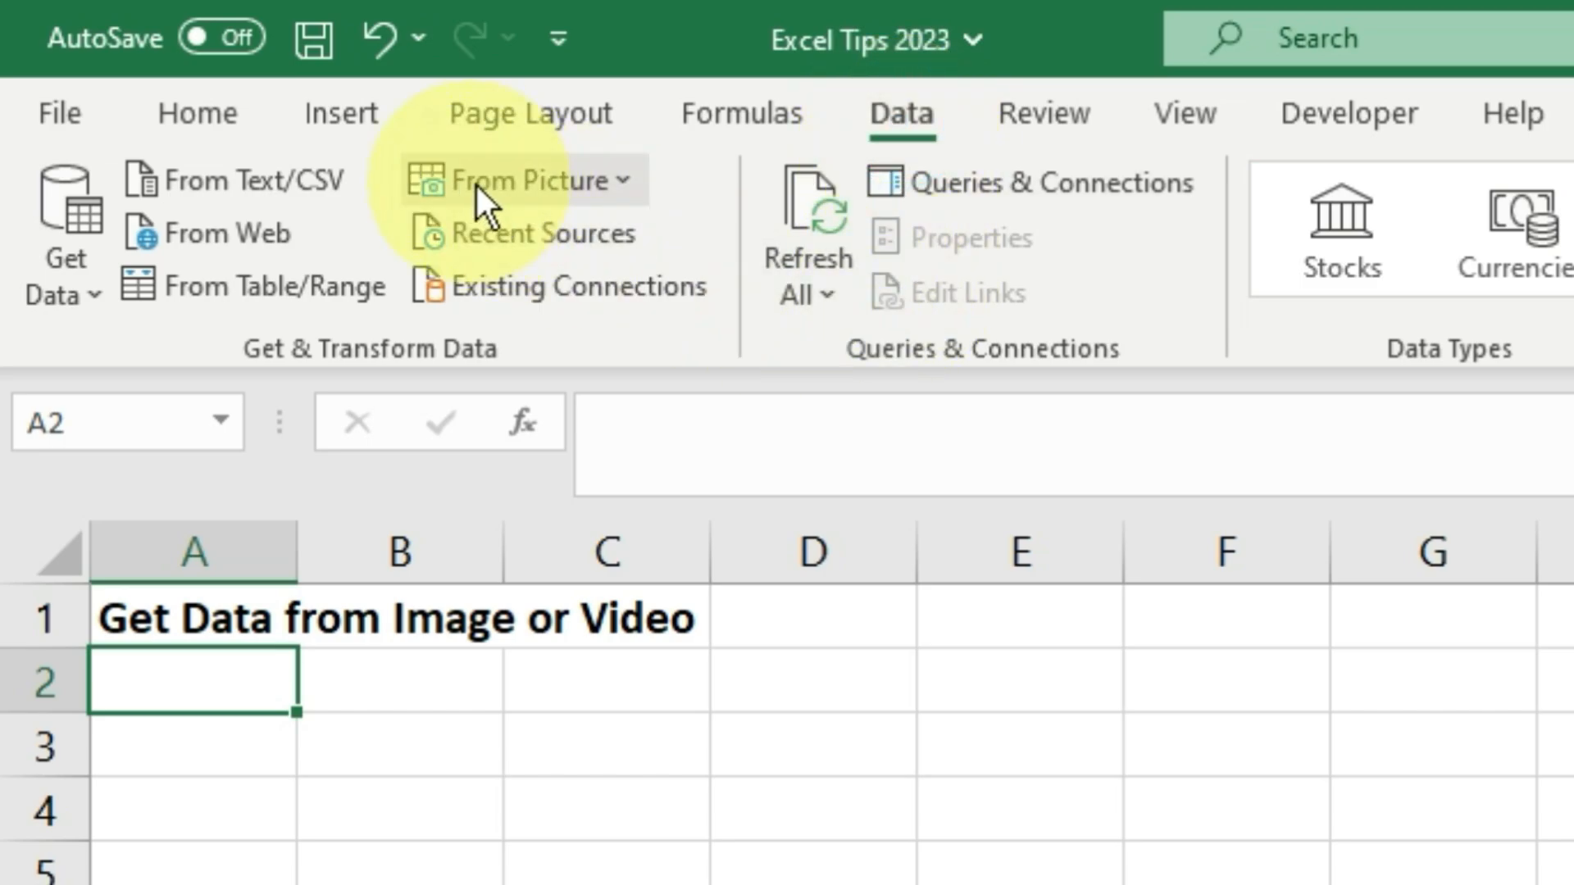
pyautogui.click(520, 185)
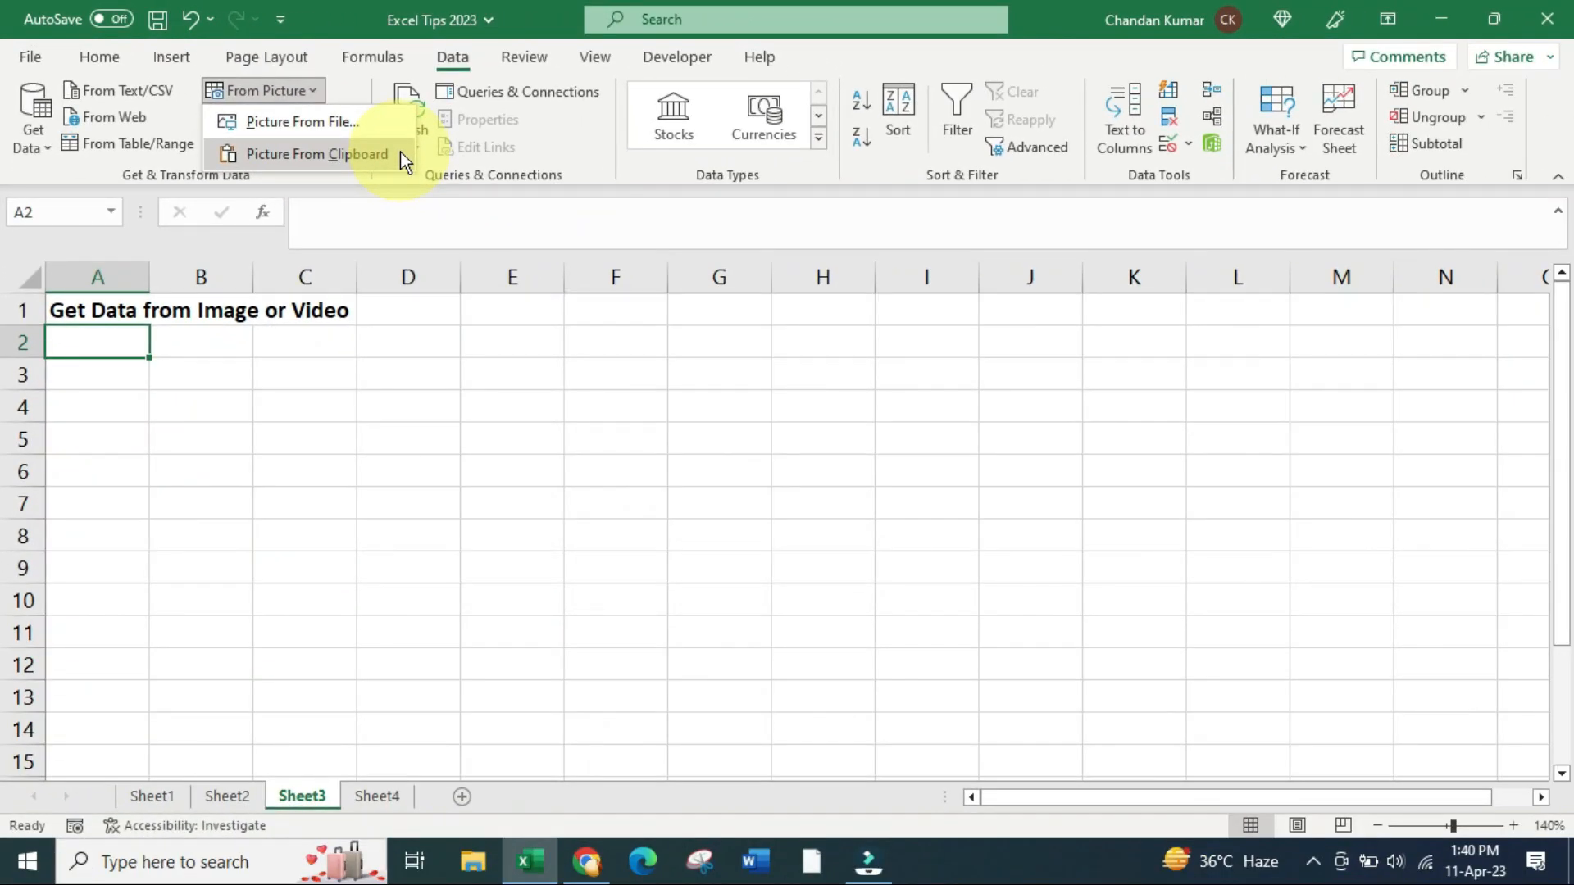
pyautogui.click(400, 153)
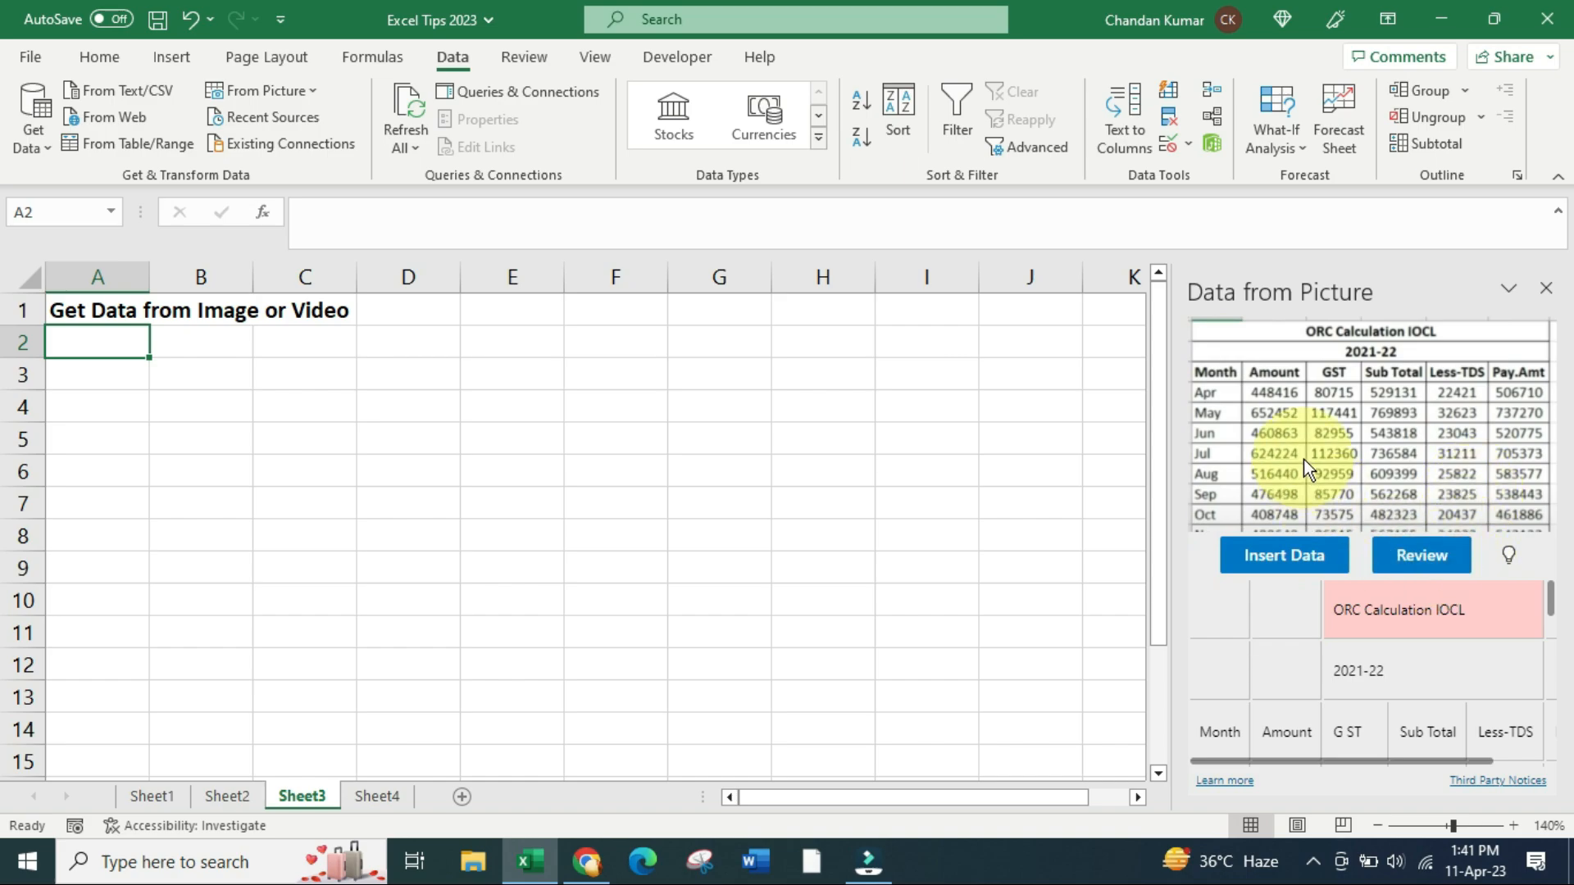
# Step: Check the recognised picture data row by row and insert it into the sheet without reviewing the flagged items
pyautogui.scroll(-5, 1379, 634)
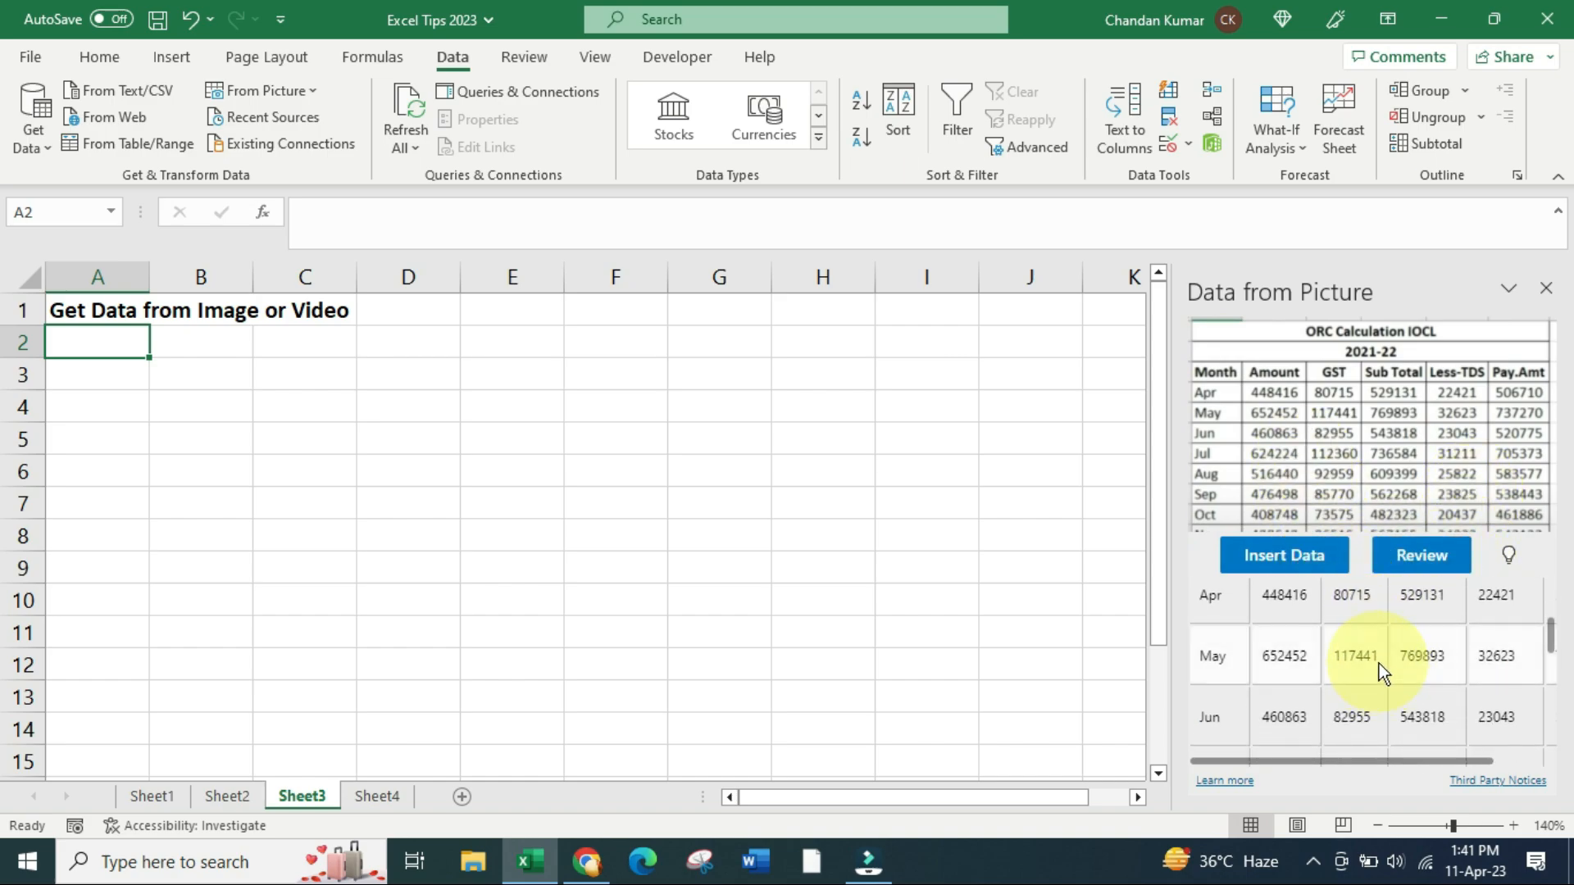
pyautogui.scroll(-6, 1319, 689)
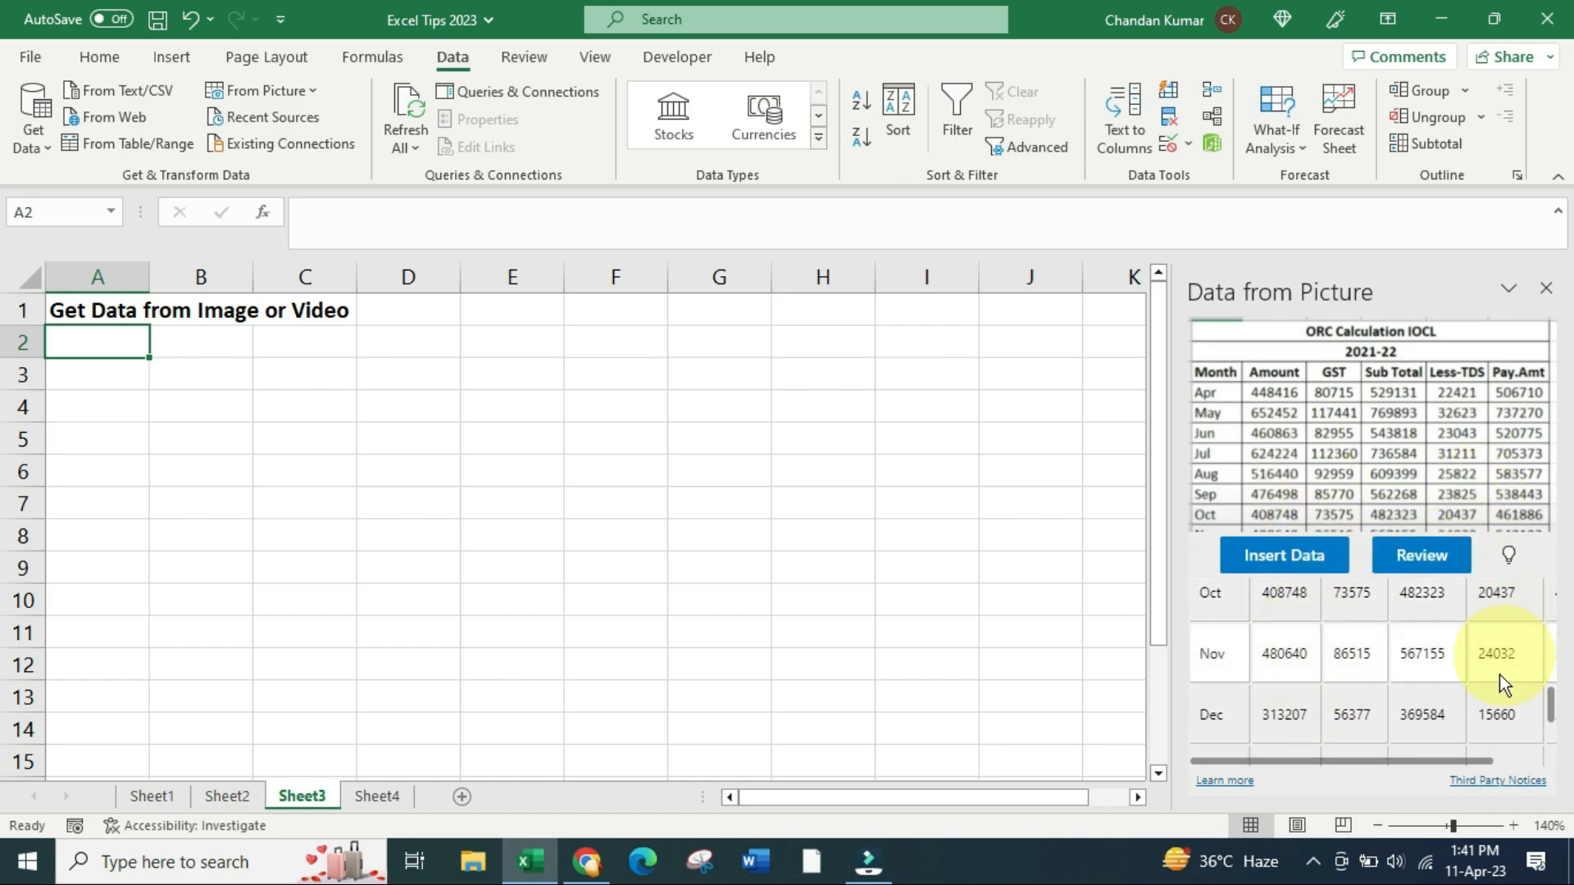
pyautogui.scroll(4, 1414, 704)
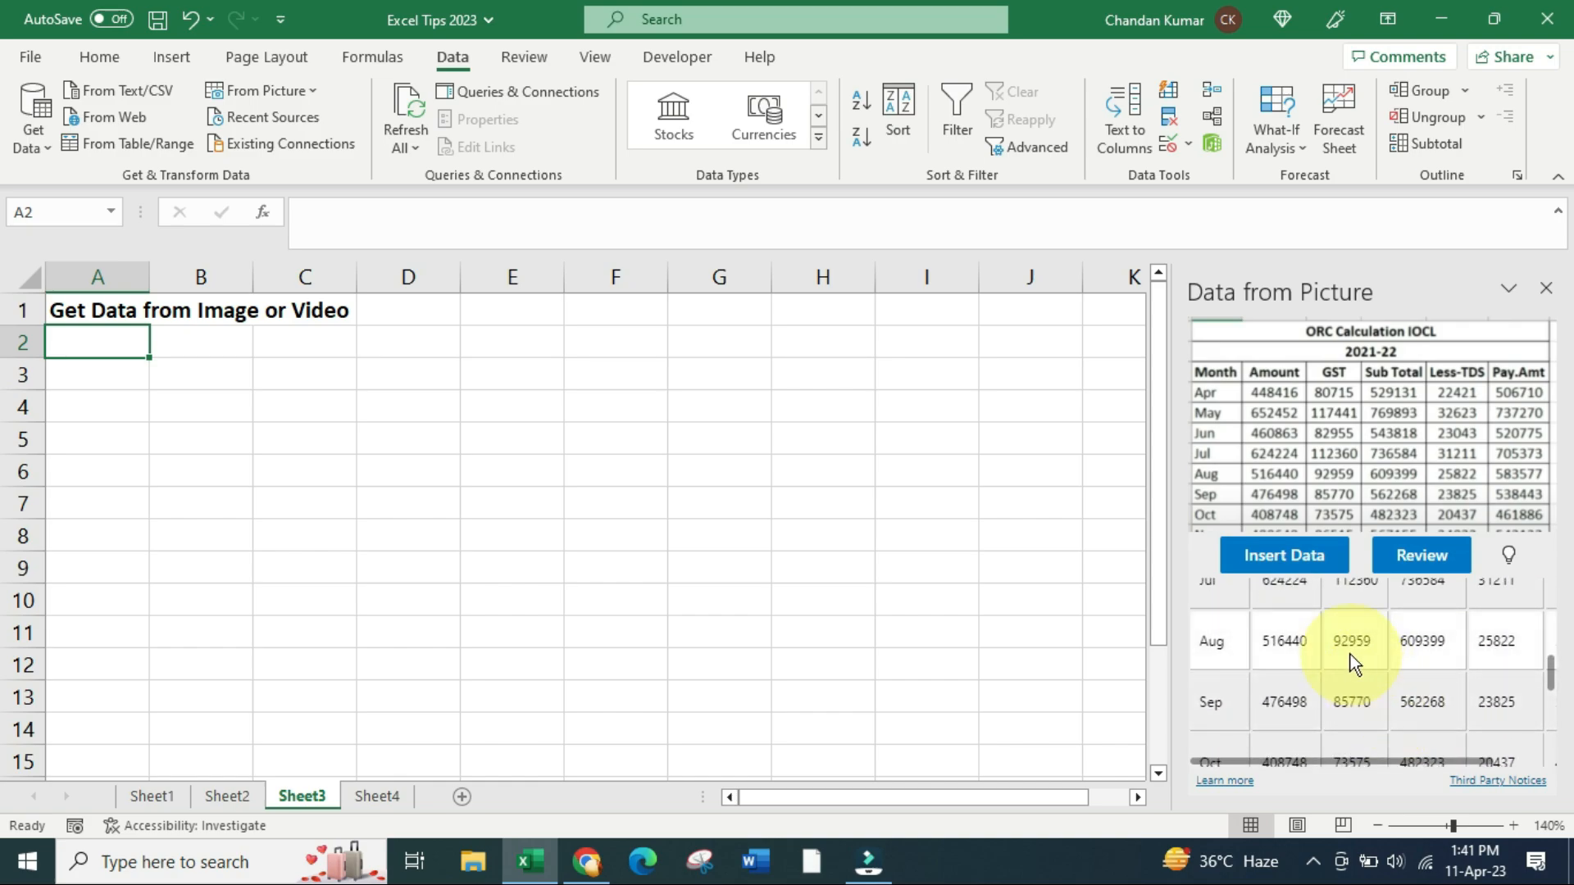
pyautogui.click(1328, 564)
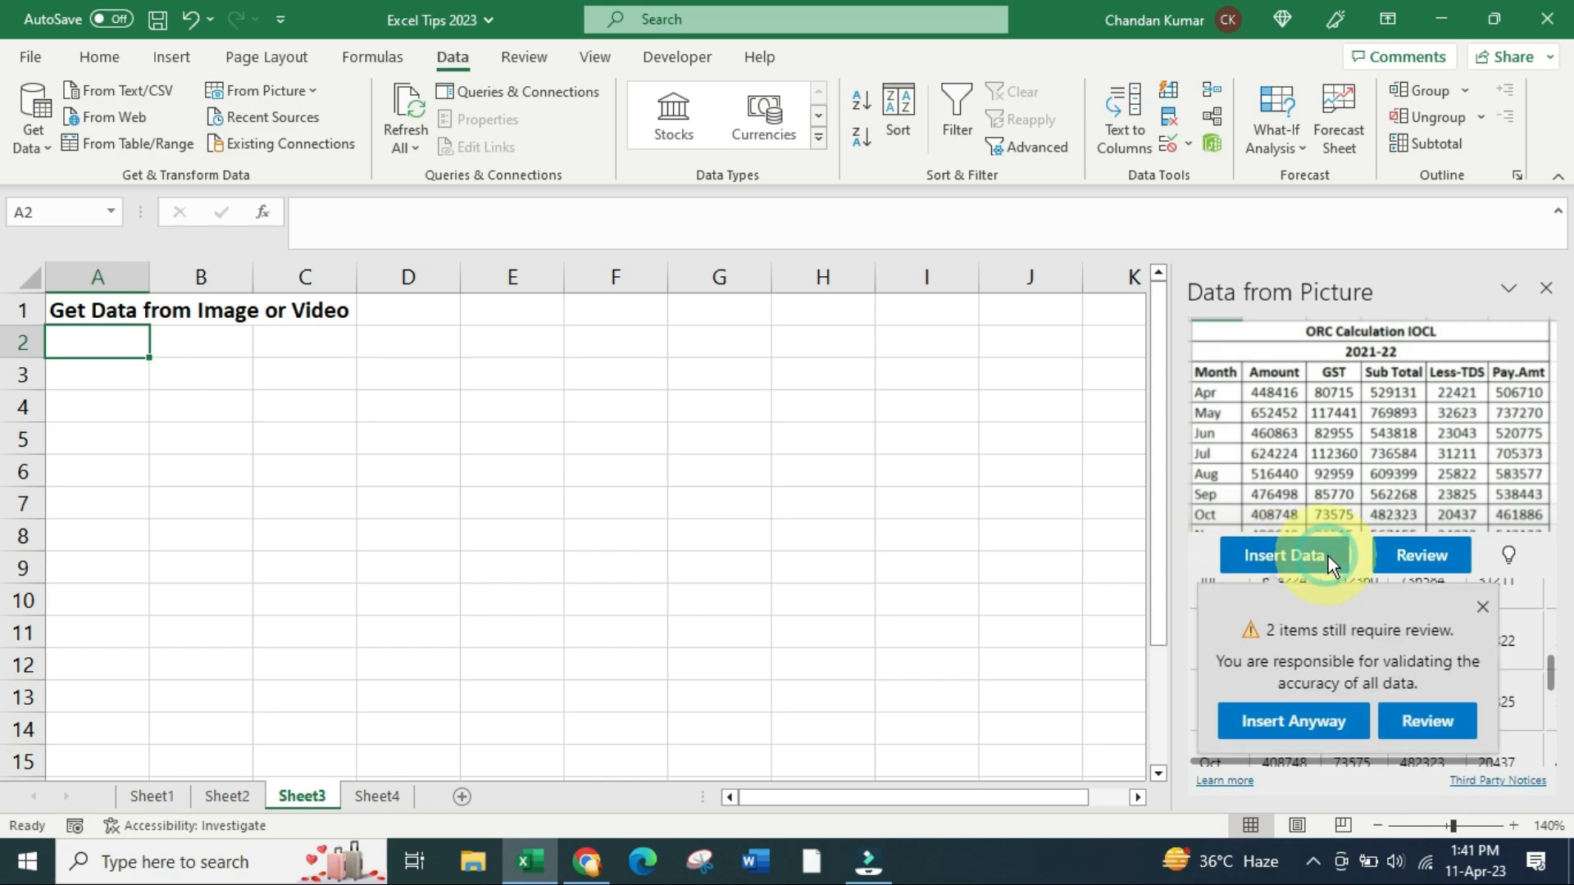
pyautogui.click(1342, 722)
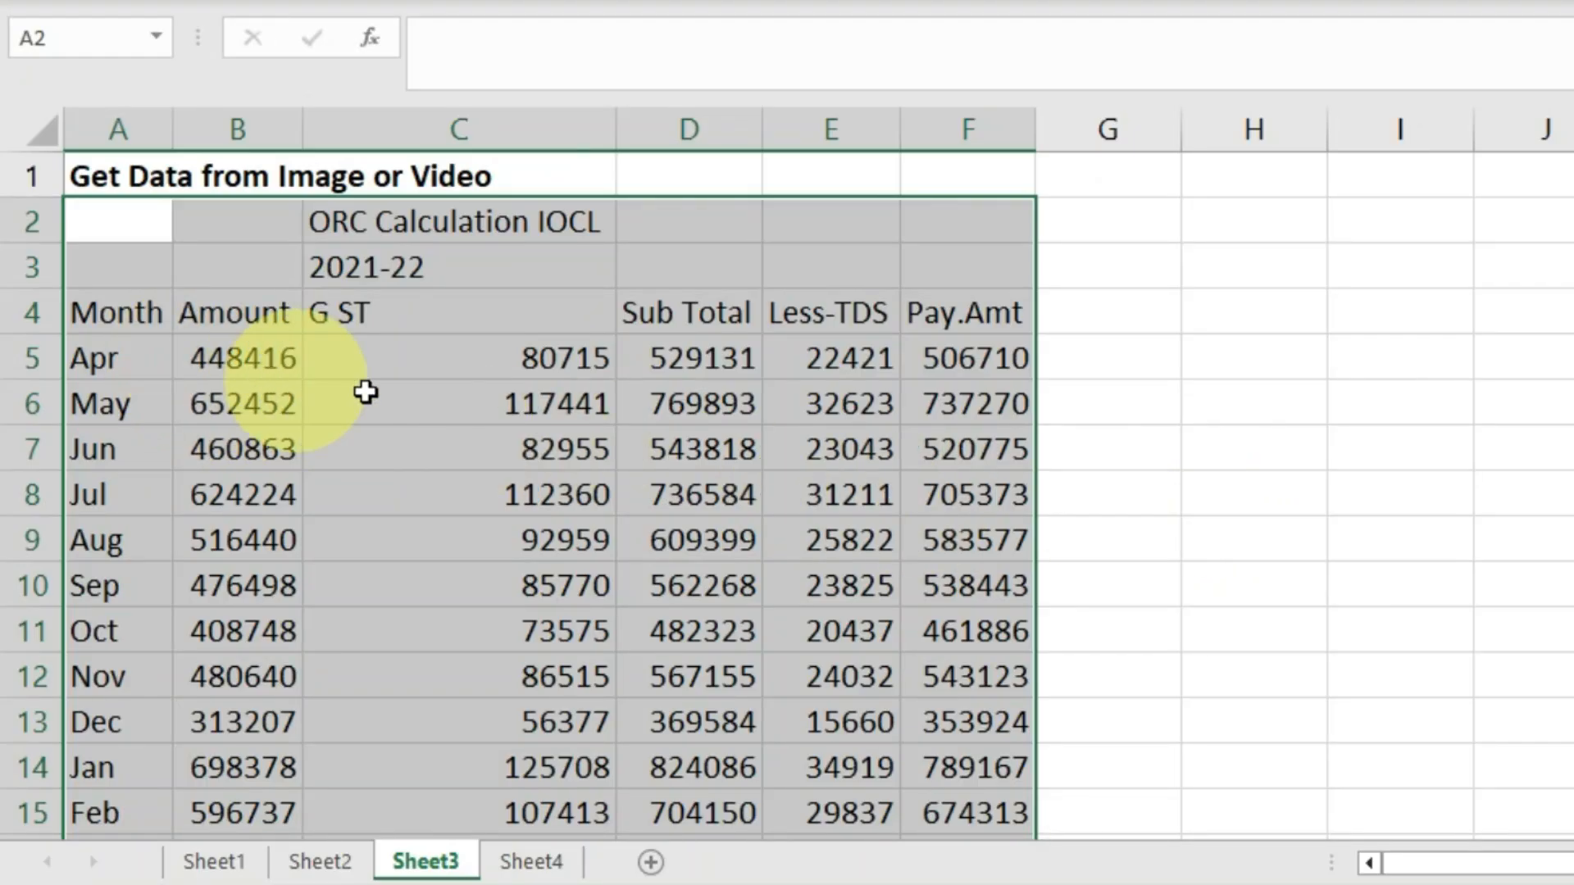
pyautogui.scroll(-1, 547, 579)
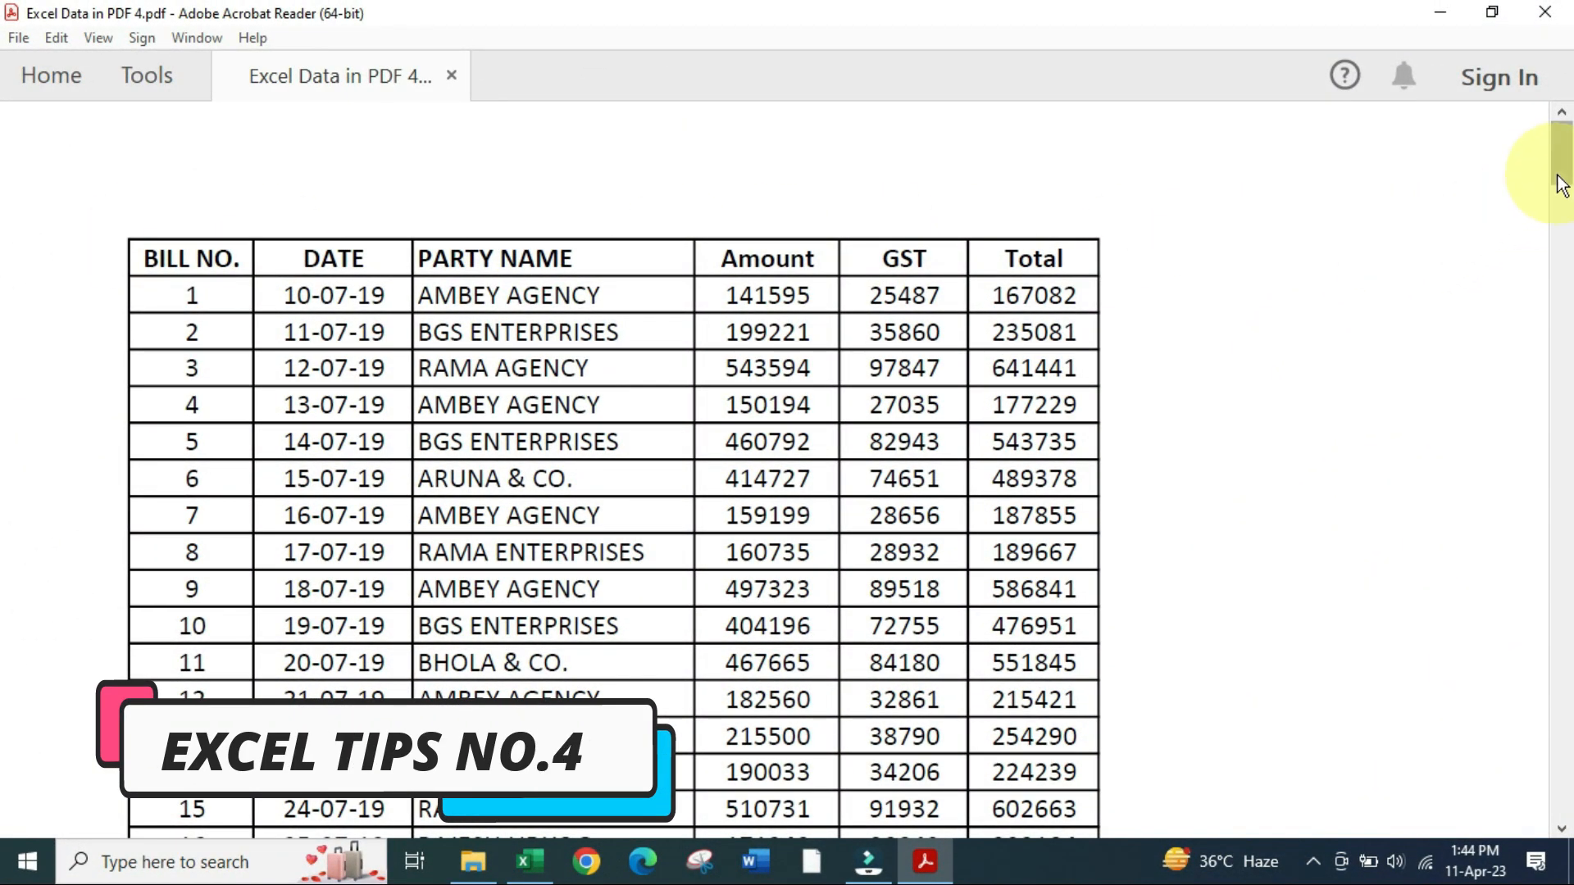
# Step: Look through the bill table to the last page of Excel Data in PDF 4.pdf in Adobe Acrobat Reader
pyautogui.moveTo(1559, 159); pyautogui.dragTo(1558, 801)
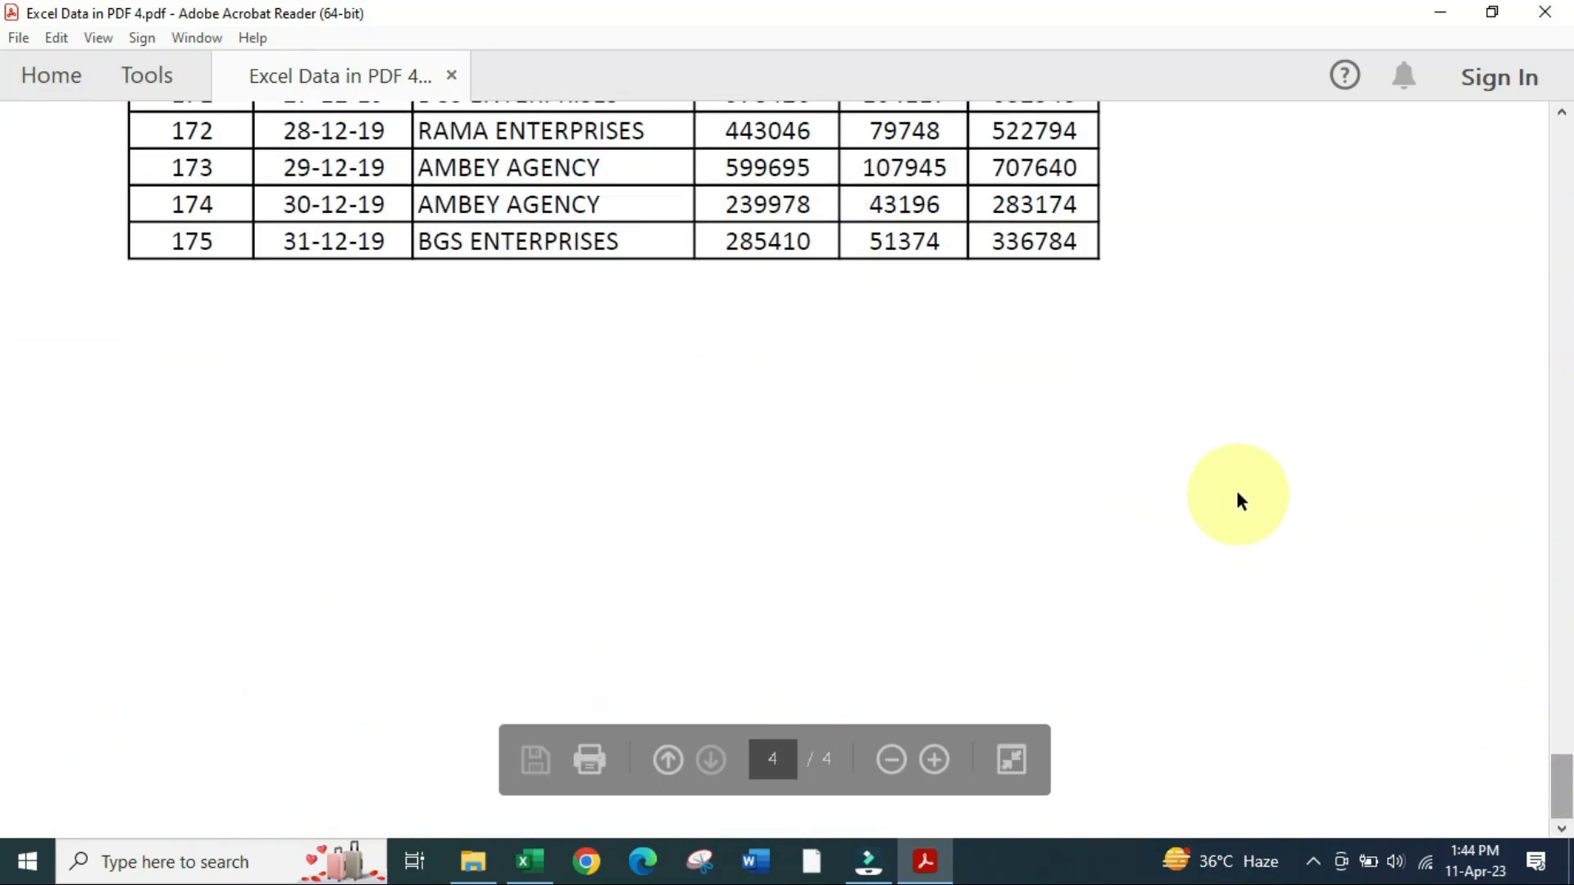
pyautogui.scroll(10, 1236, 490)
pyautogui.scroll(5, 1236, 483)
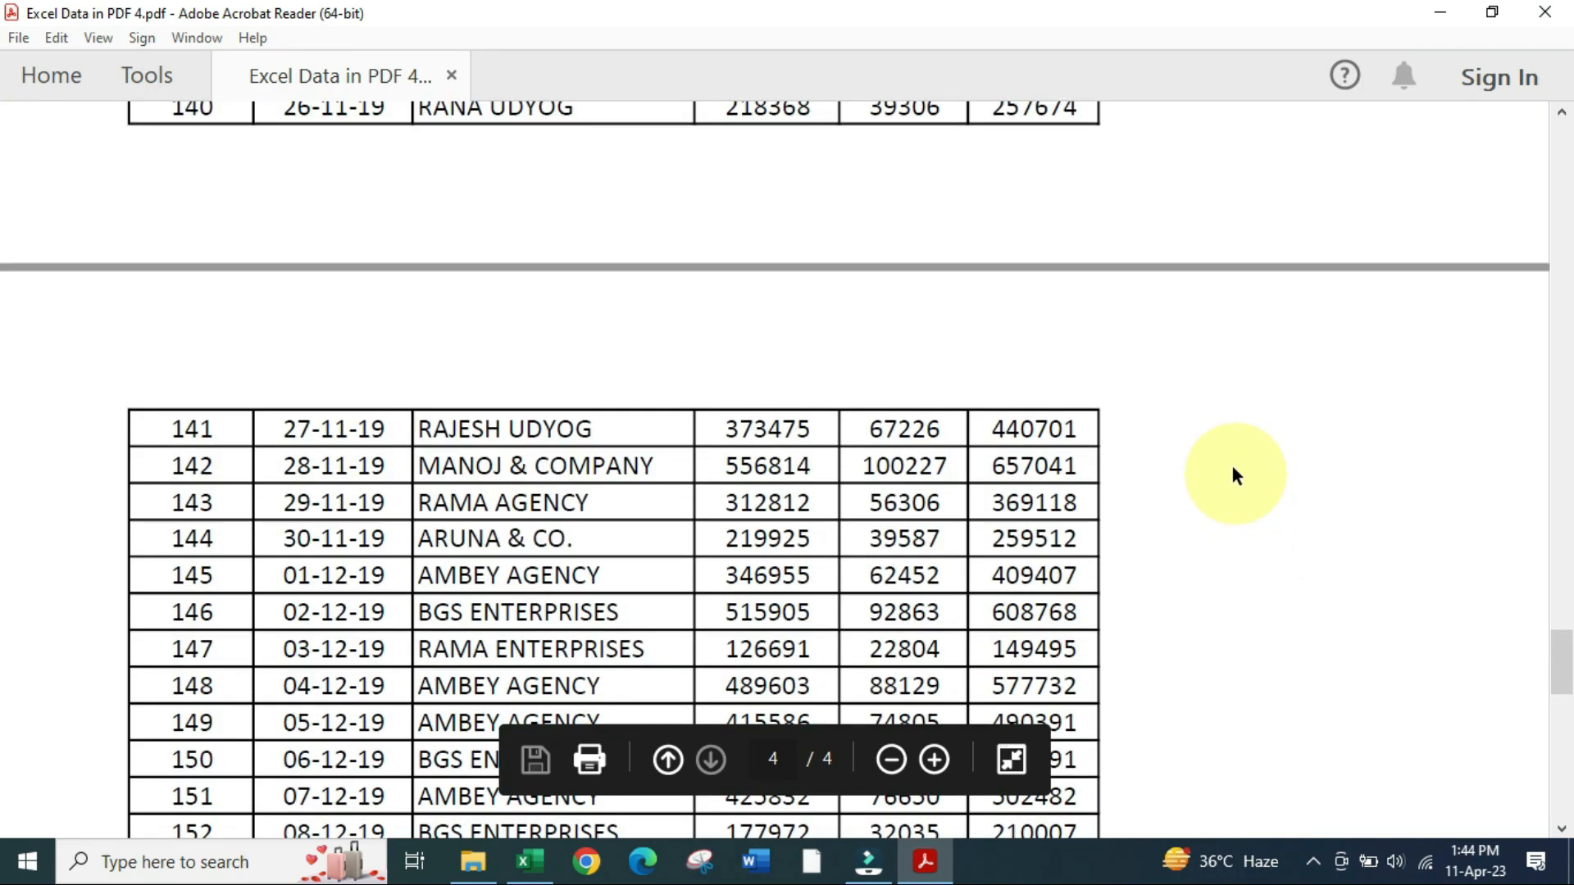
# Step: Switch to Excel and import data from the PDF file Excel Data in PDF 4, stored in the PDF Files folder on the Desktop
pyautogui.click(529, 861)
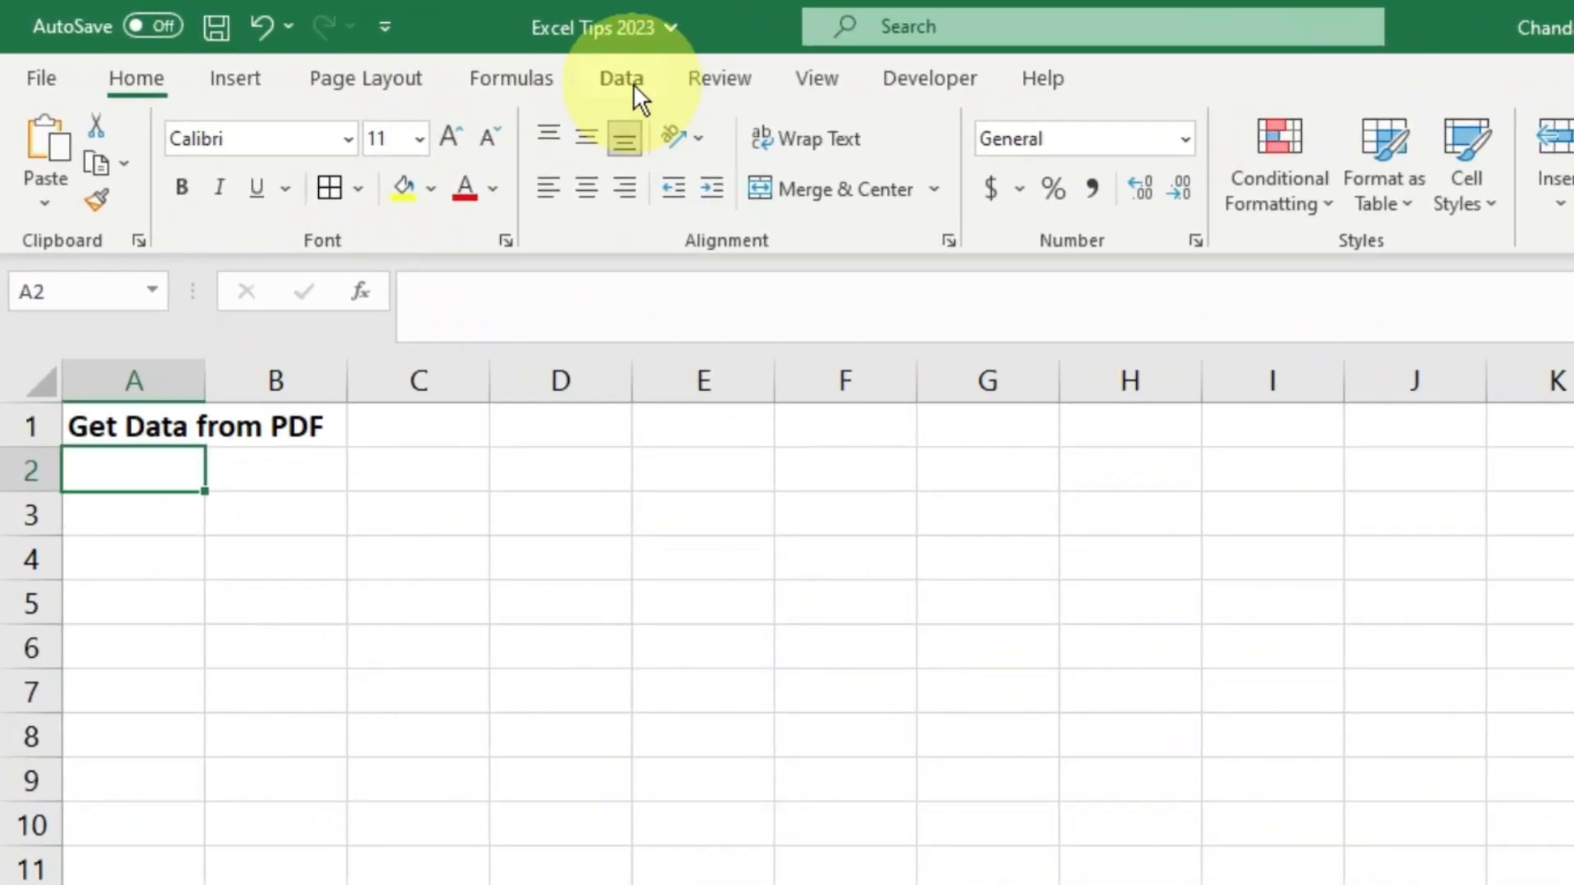
pyautogui.click(480, 63)
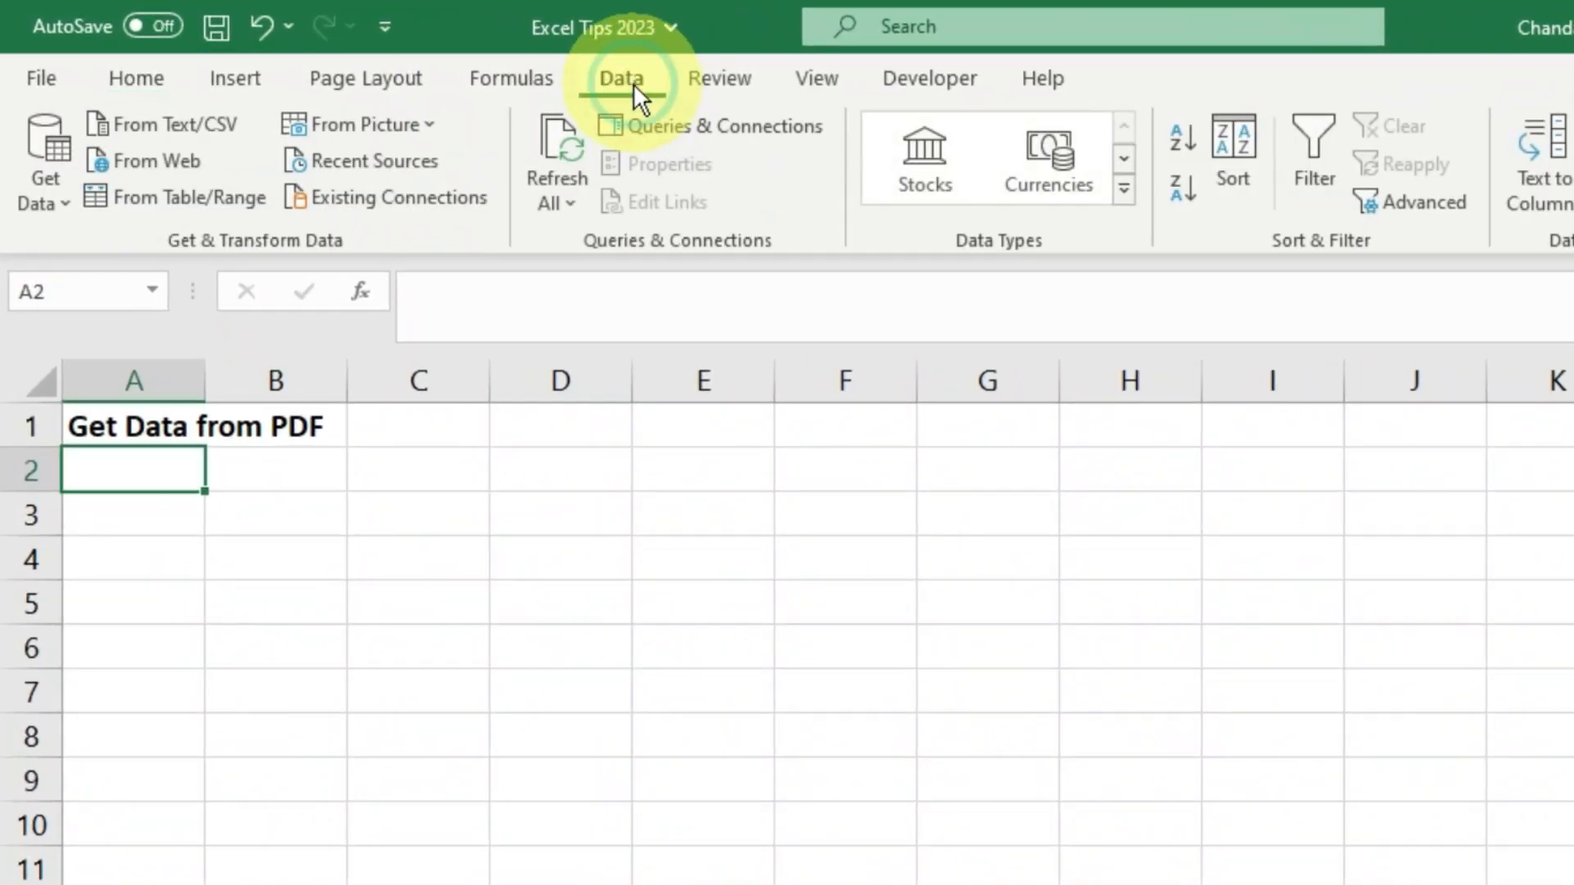
pyautogui.click(39, 144)
pyautogui.moveTo(159, 269)
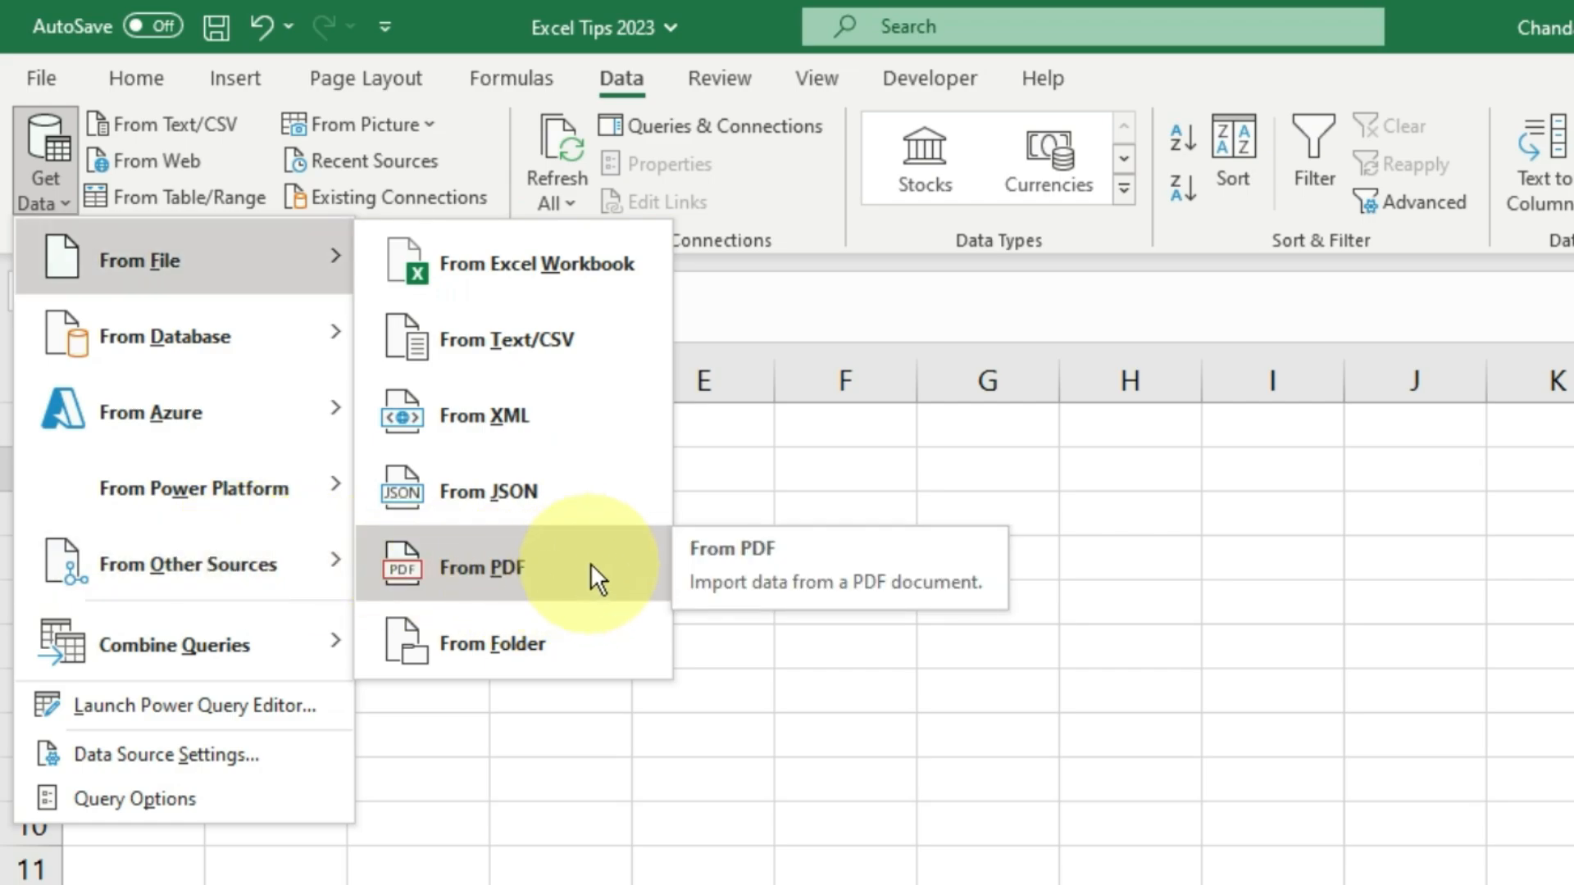
pyautogui.click(546, 566)
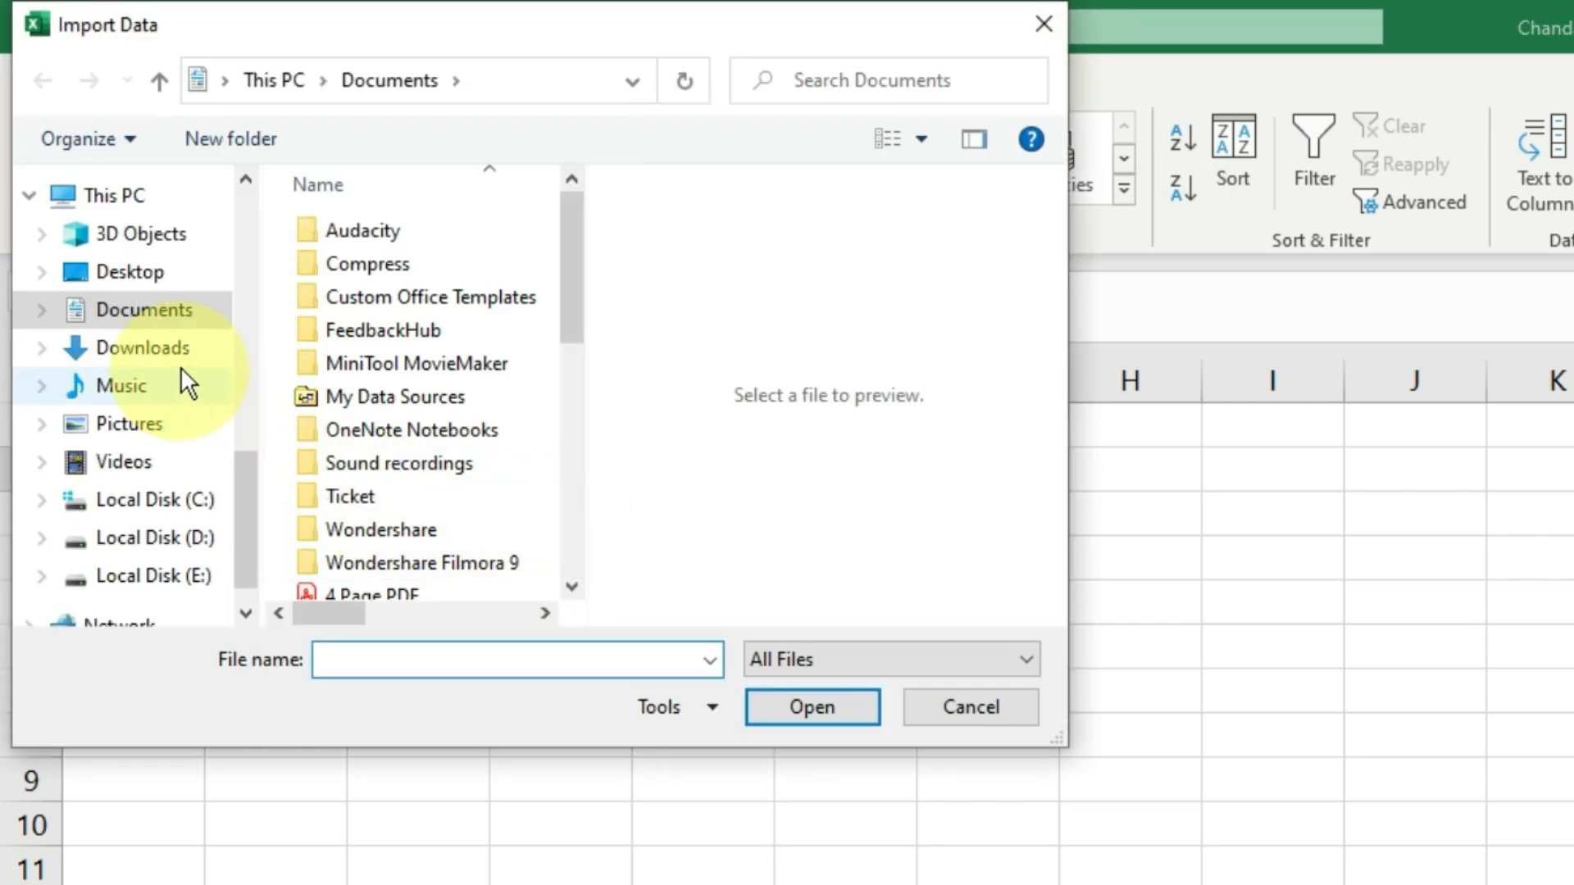
pyautogui.click(169, 270)
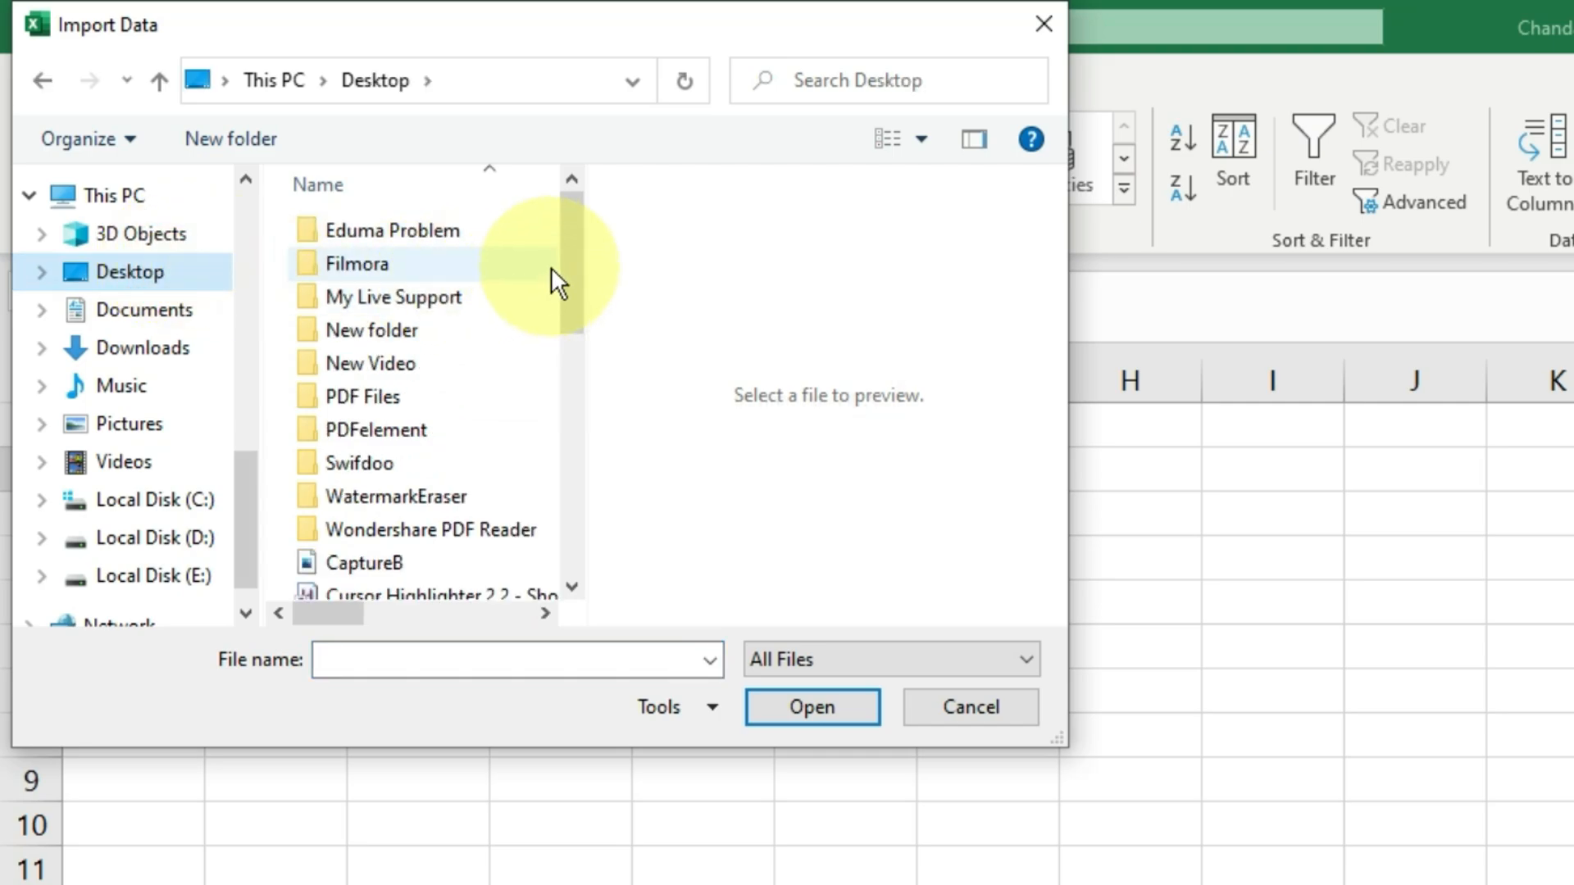
pyautogui.moveTo(573, 229); pyautogui.dragTo(573, 248)
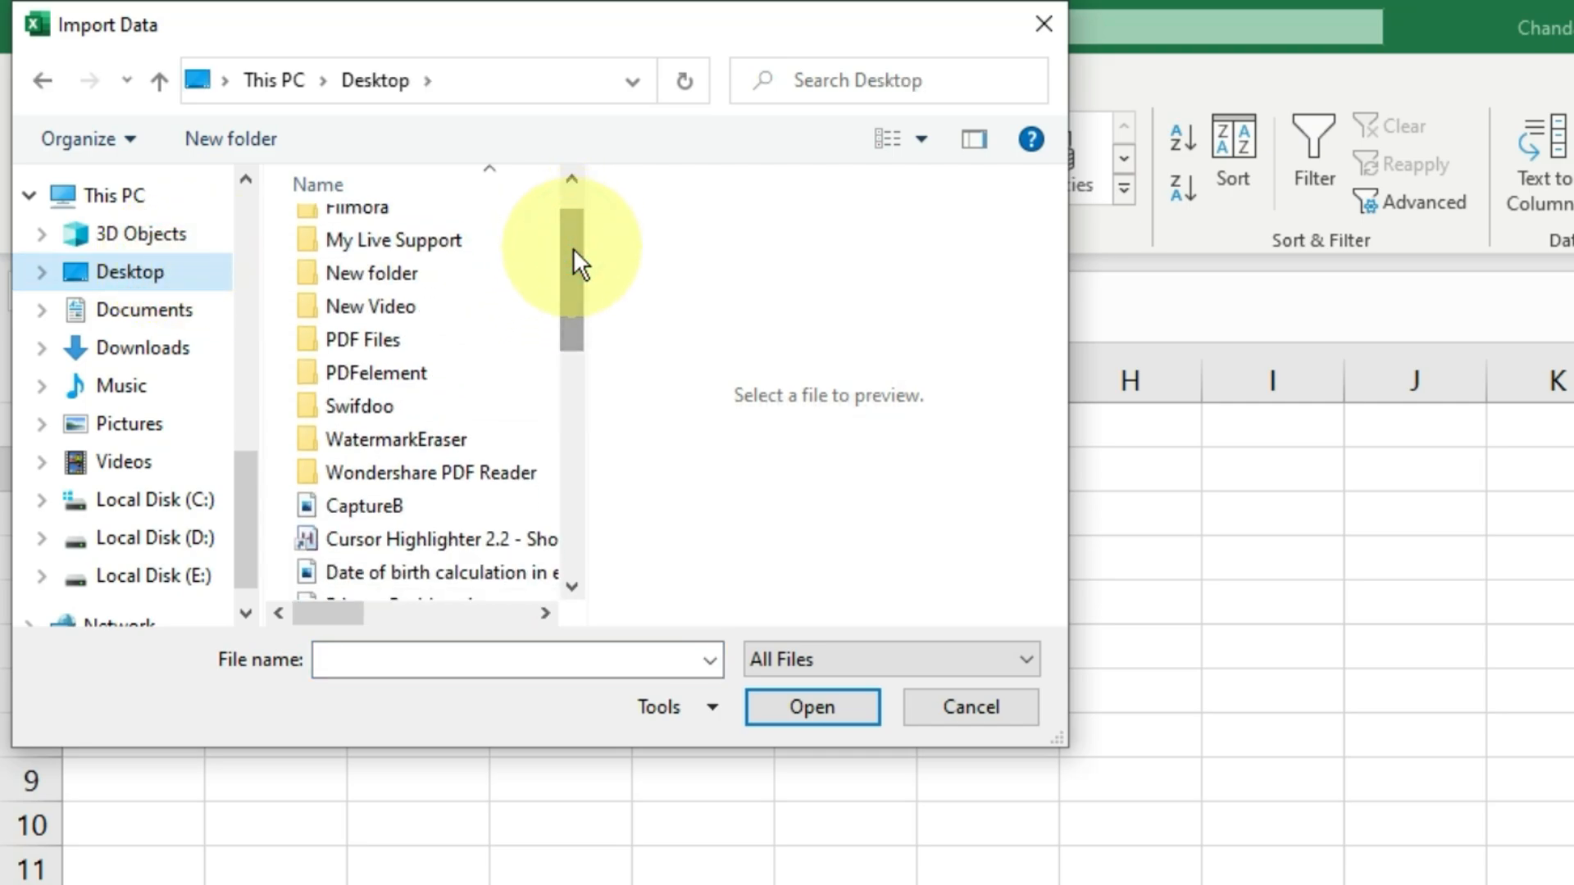
pyautogui.click(399, 342)
pyautogui.doubleClick(398, 342)
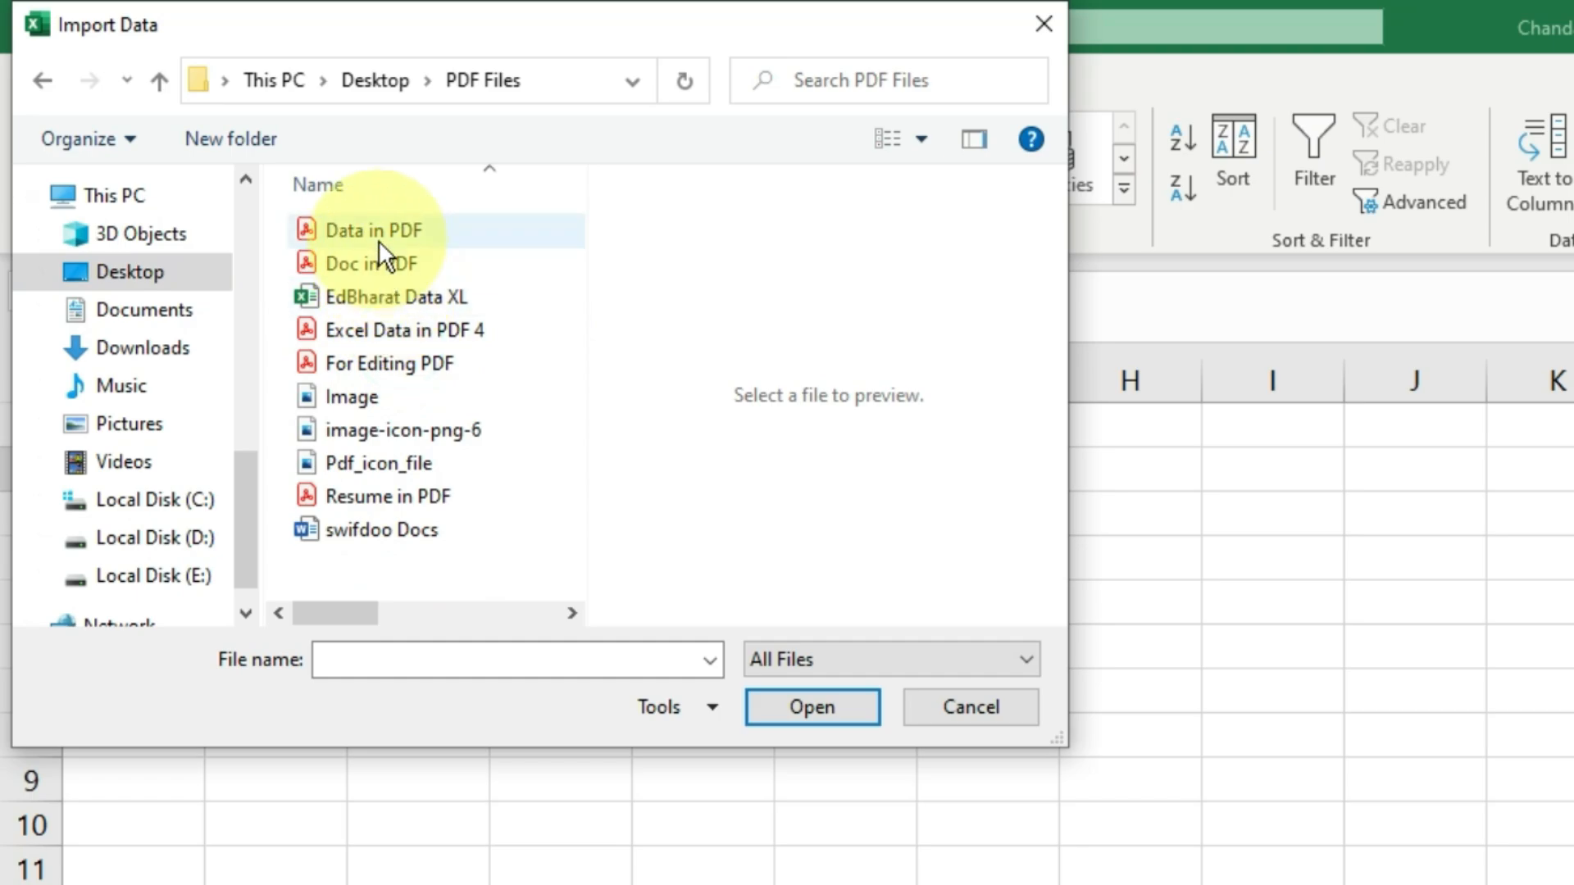
pyautogui.click(373, 331)
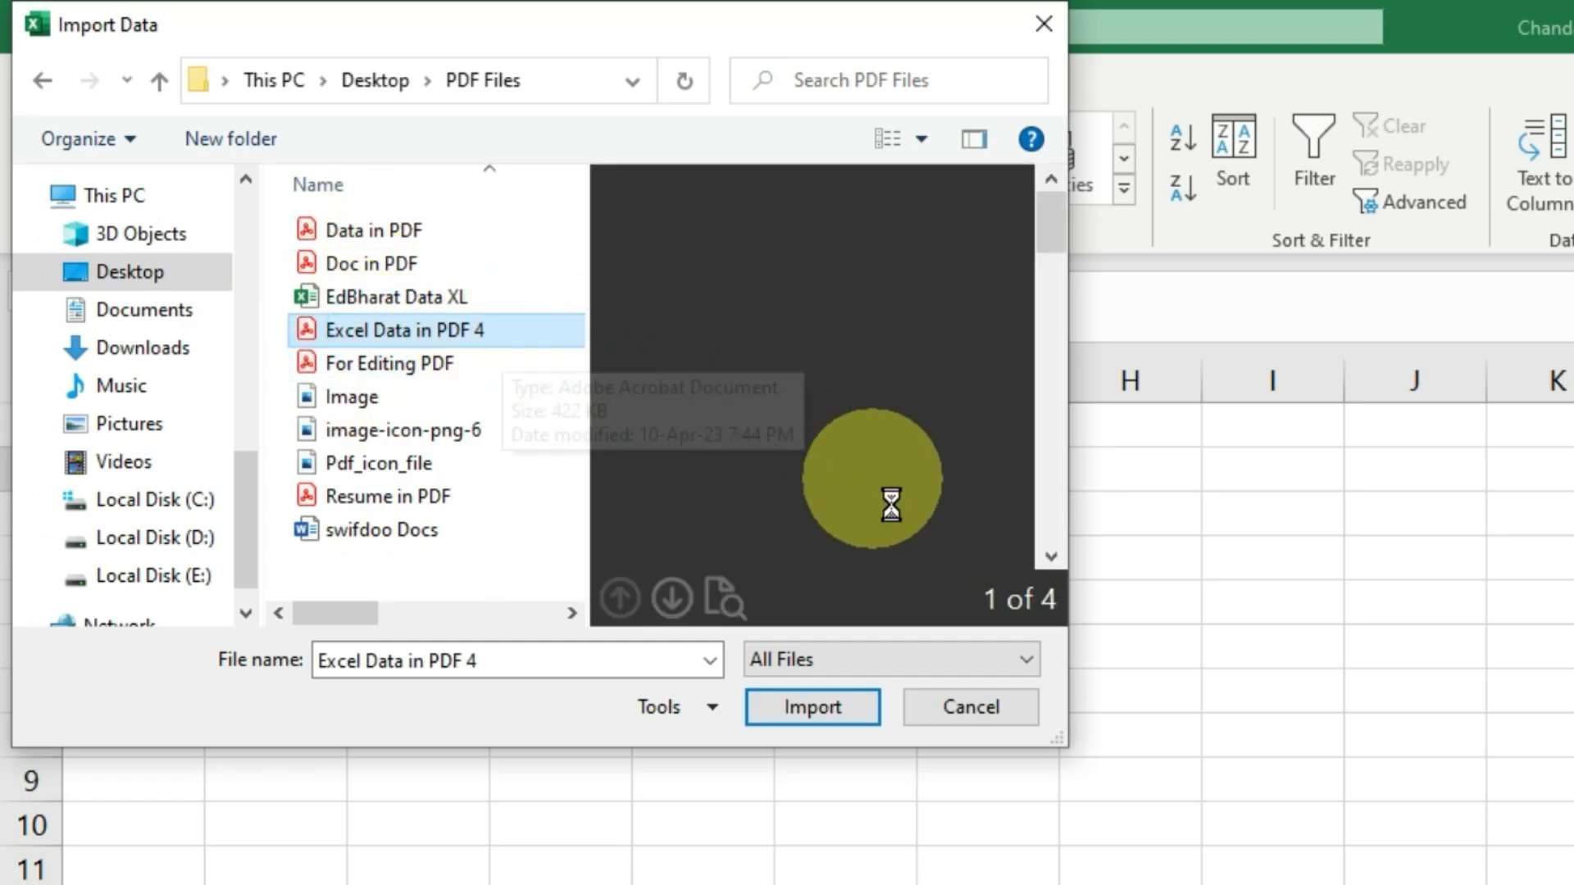
pyautogui.click(848, 707)
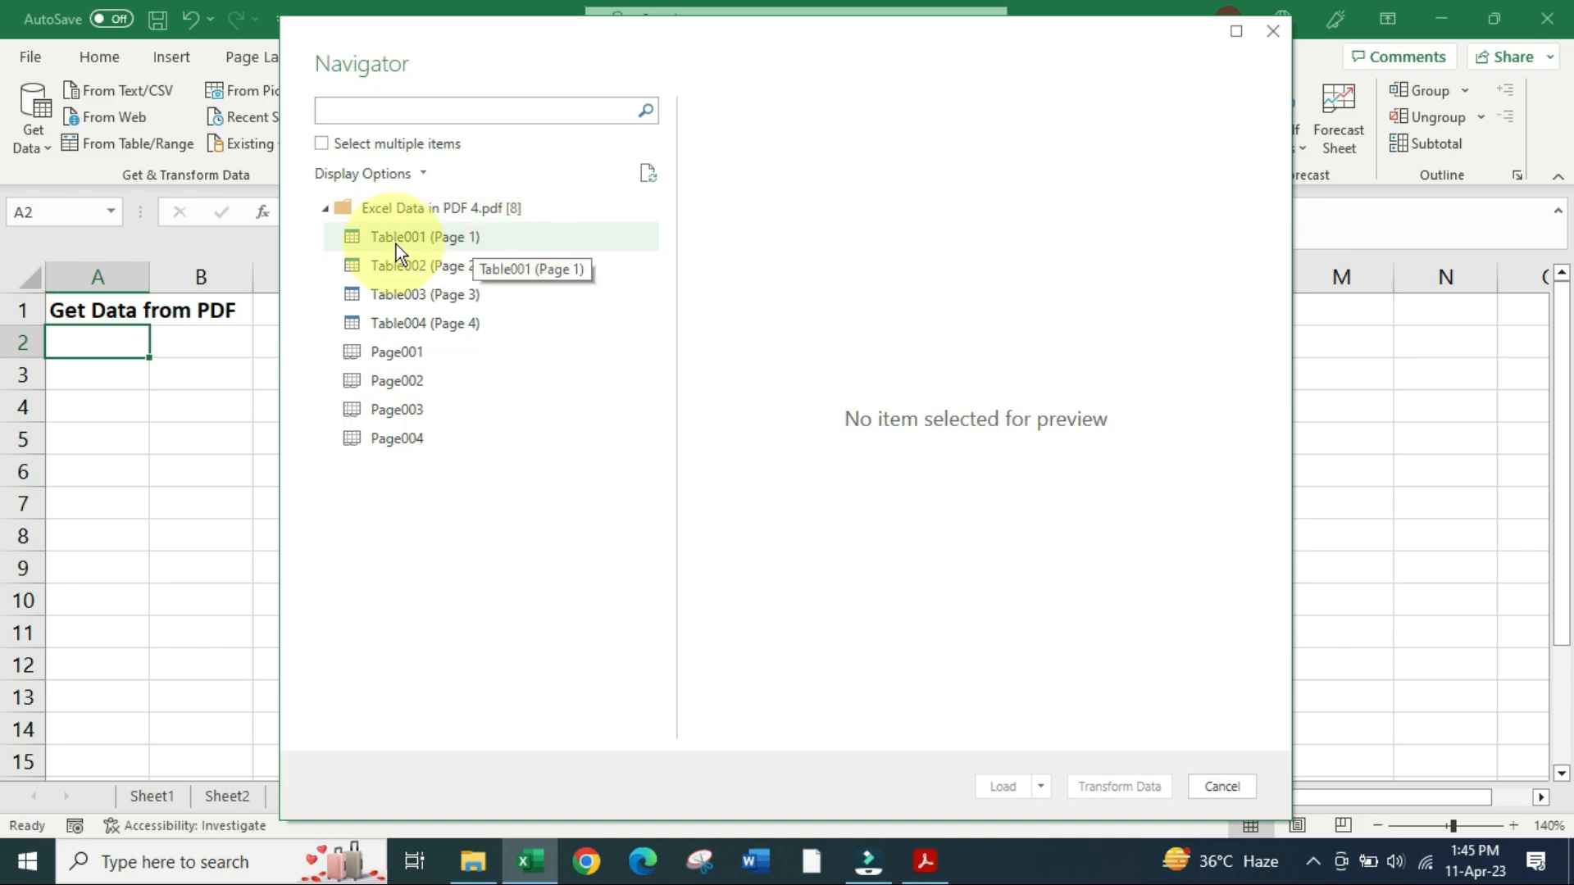
# Step: Preview the Page001 to Page004 items and the Table001 to Table004 items of the PDF in the Navigator
pyautogui.click(446, 355)
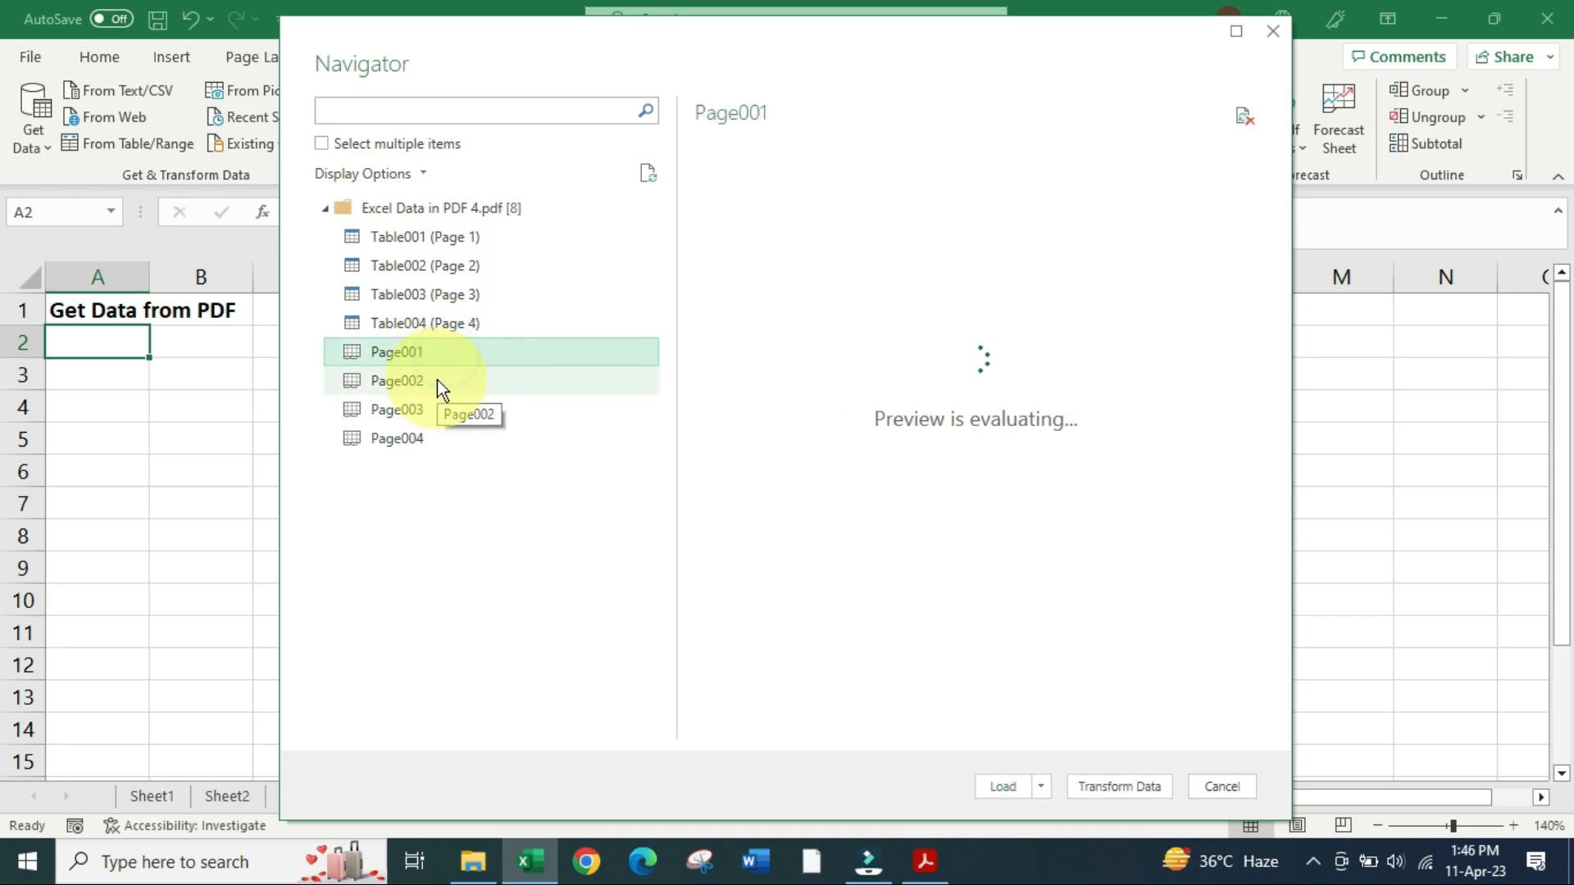
pyautogui.click(436, 381)
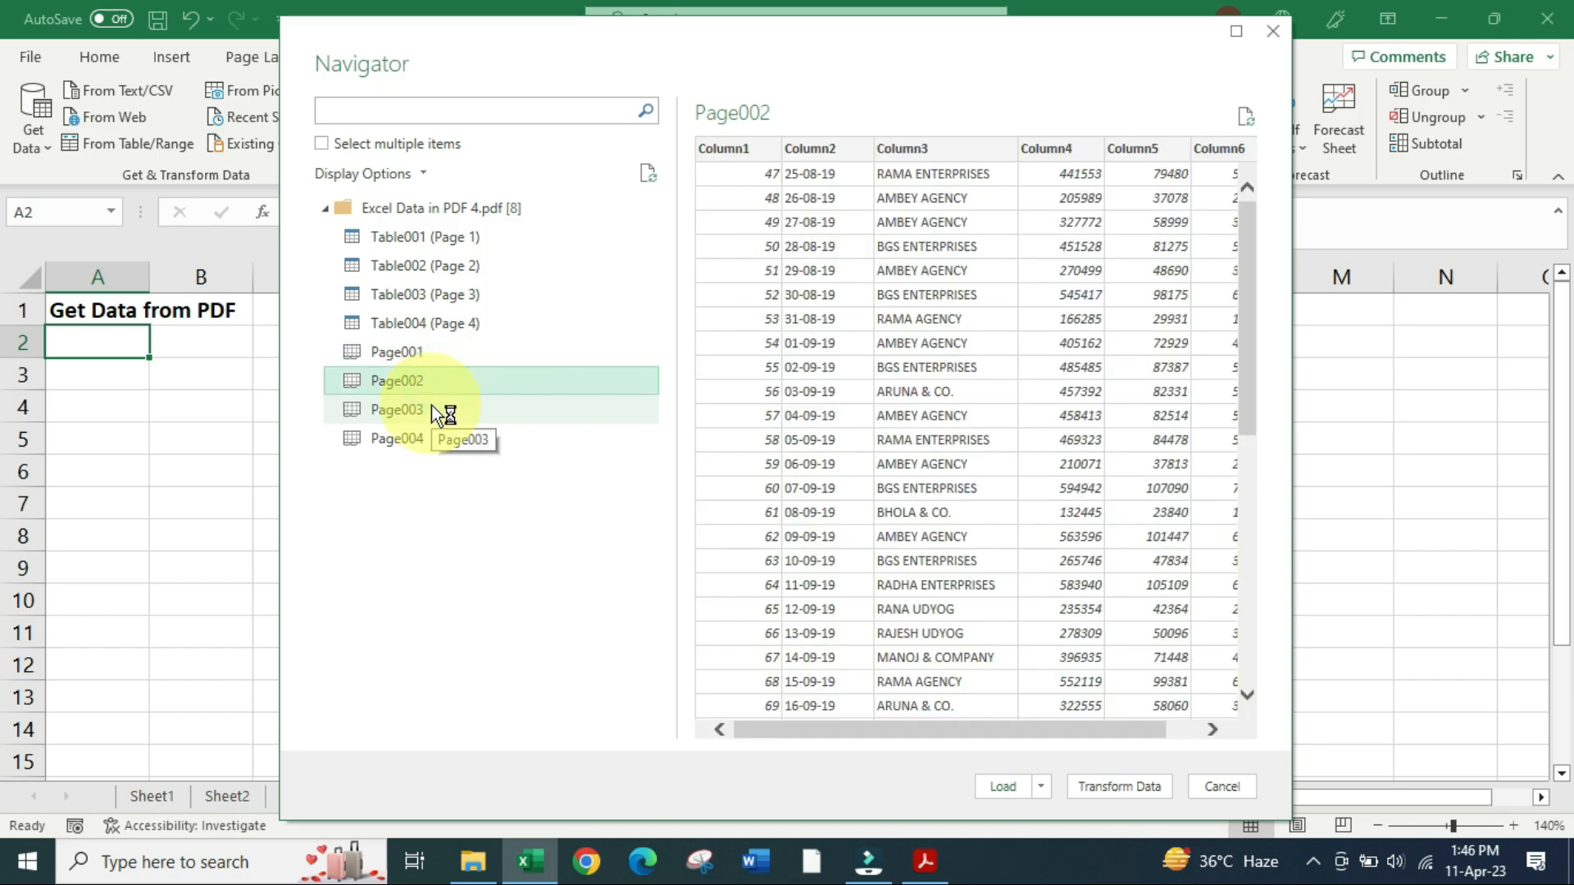
pyautogui.click(431, 407)
pyautogui.click(424, 440)
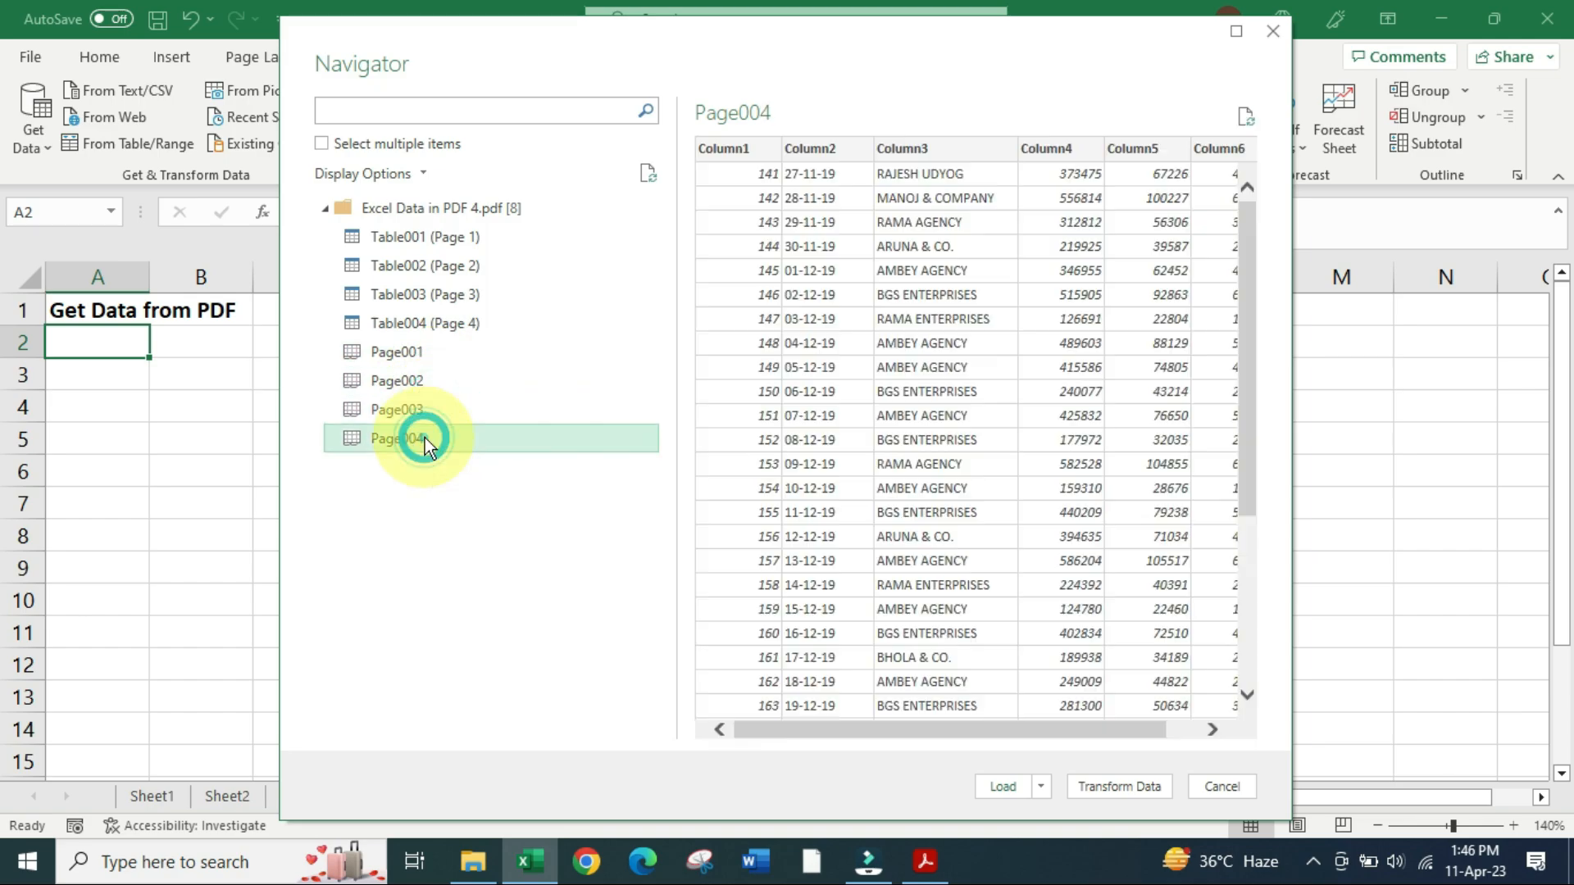
pyautogui.click(439, 241)
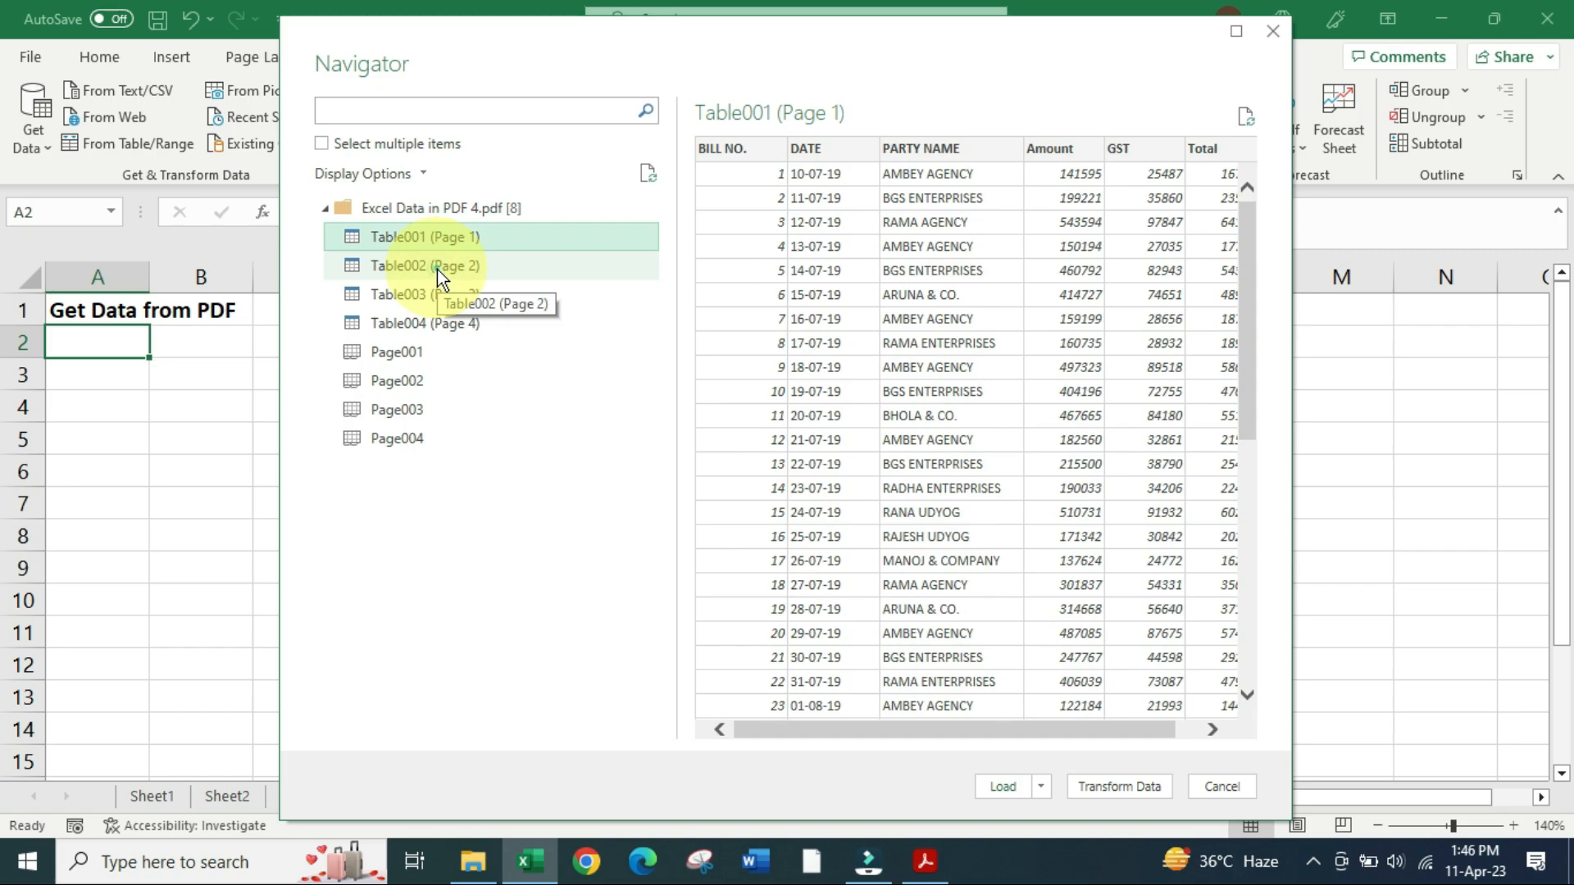
pyautogui.click(436, 269)
pyautogui.click(436, 293)
pyautogui.click(435, 324)
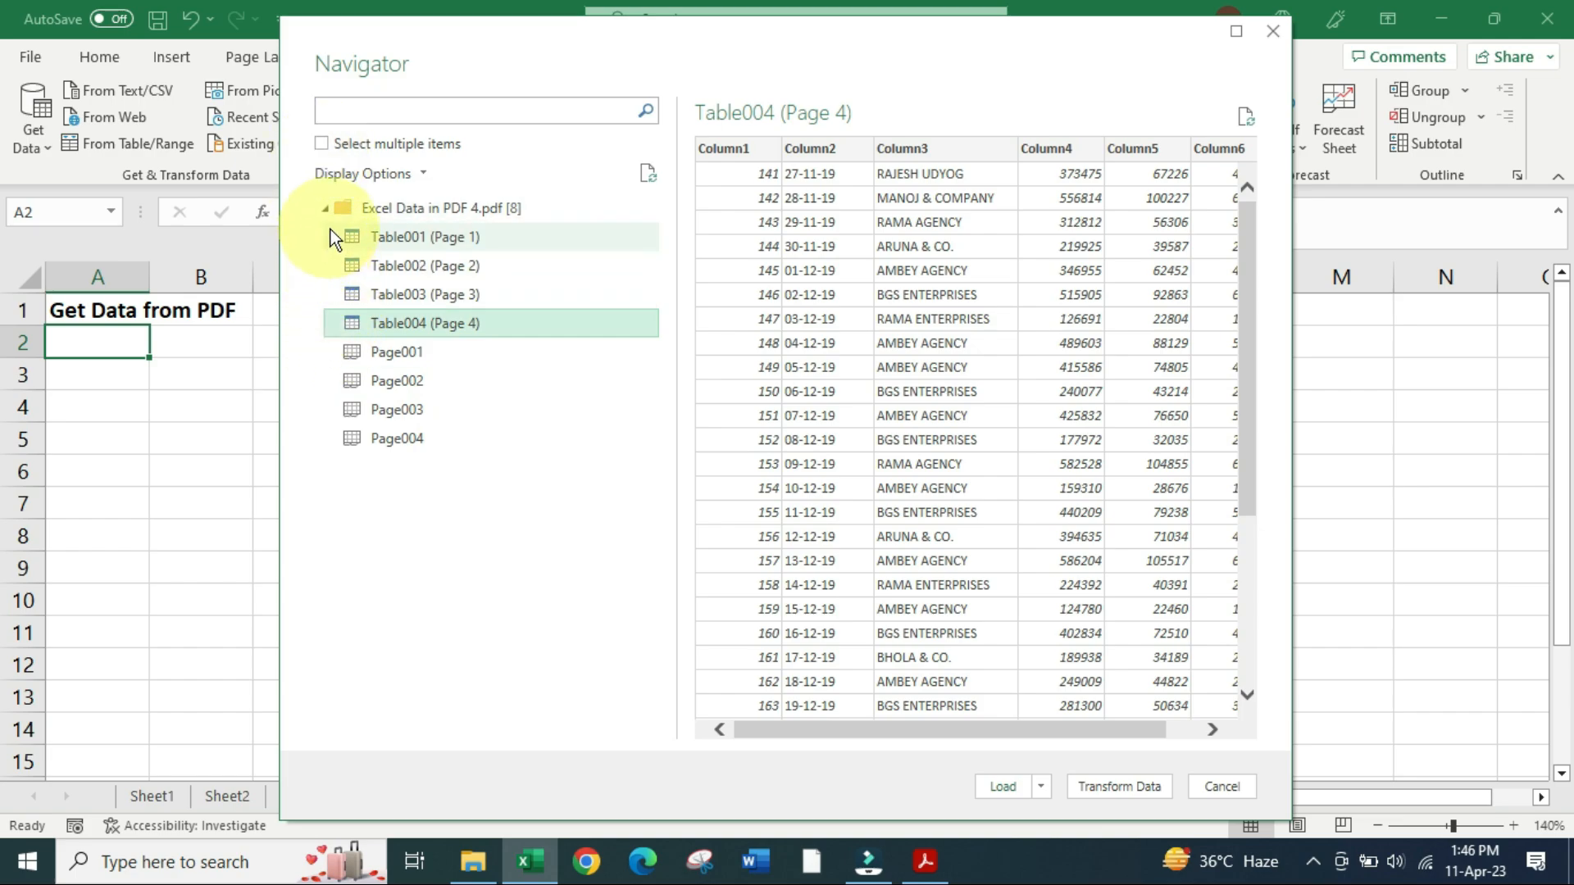
# Step: Enable selecting multiple items in the Navigator, and try selecting Table001 and Table002 before clearing both
pyautogui.click(322, 143)
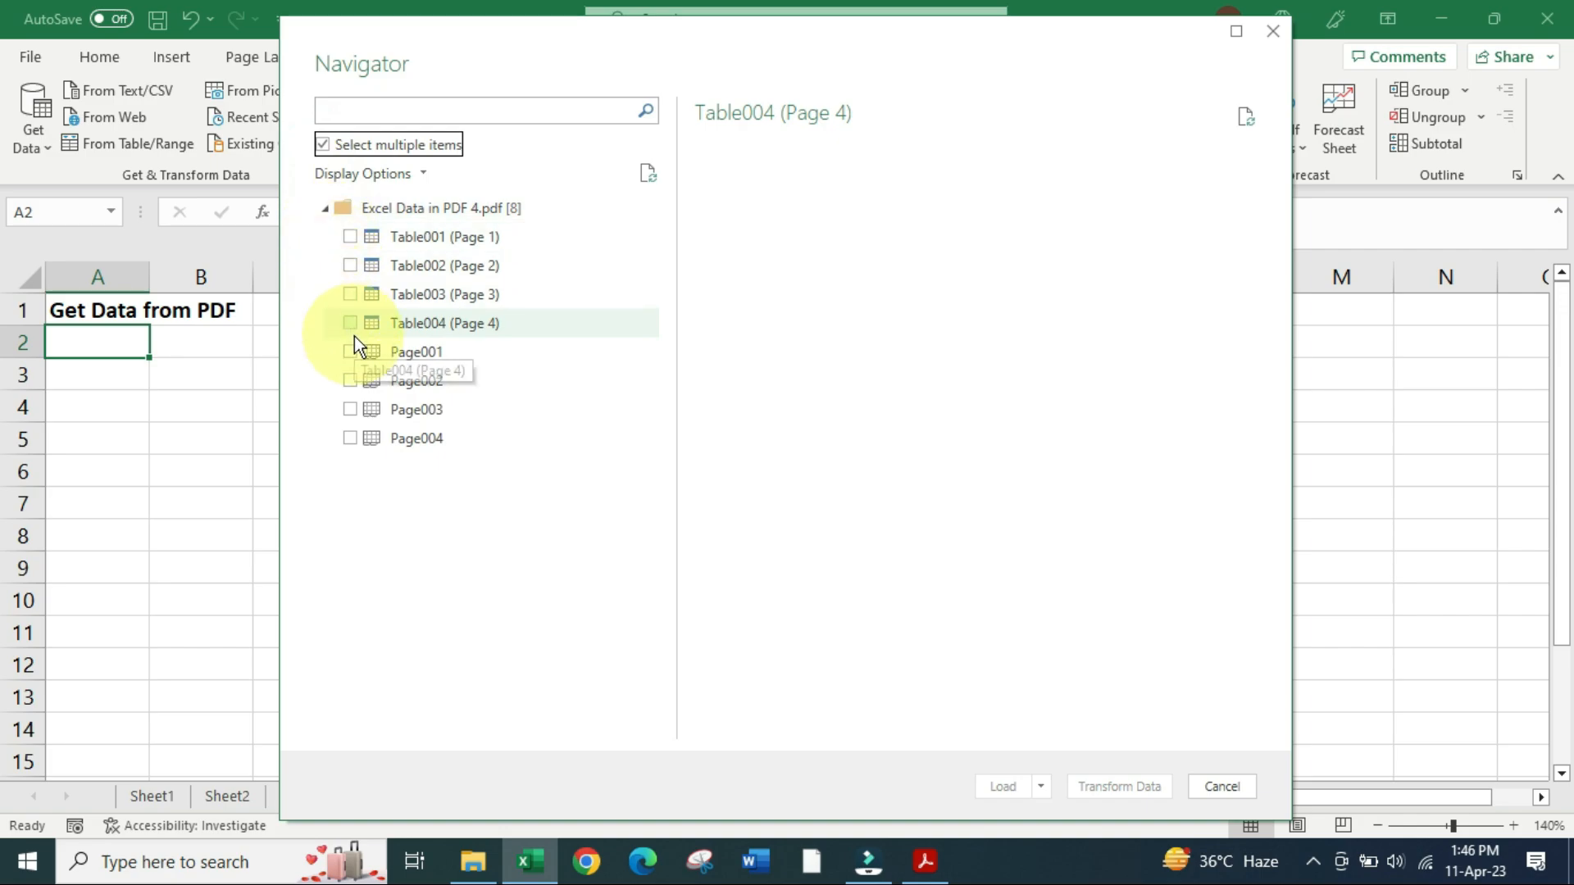
pyautogui.click(349, 238)
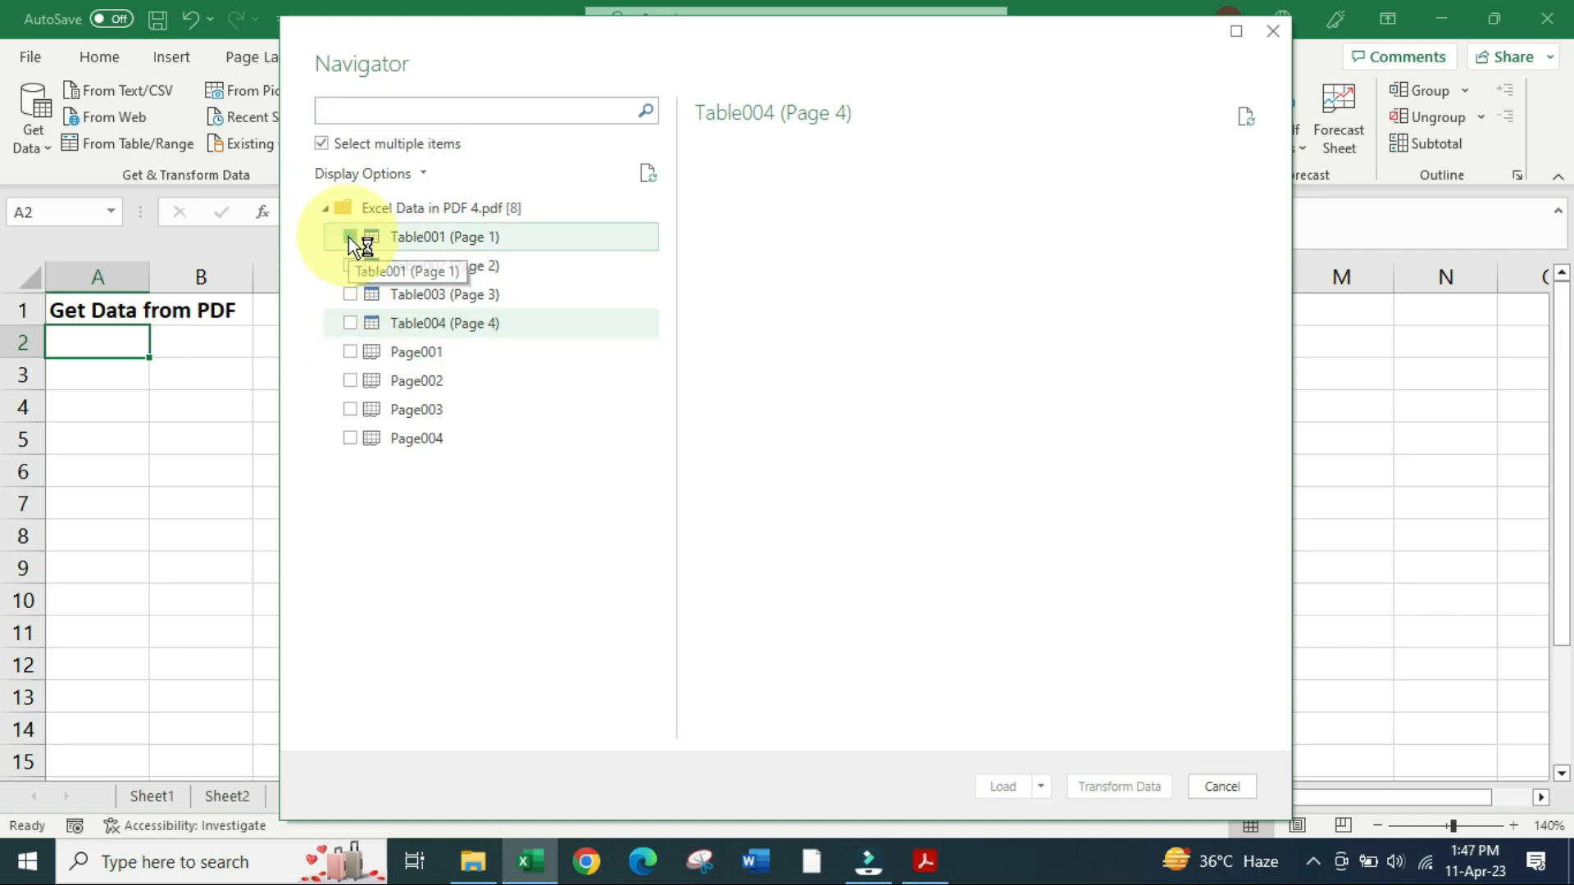
pyautogui.click(350, 265)
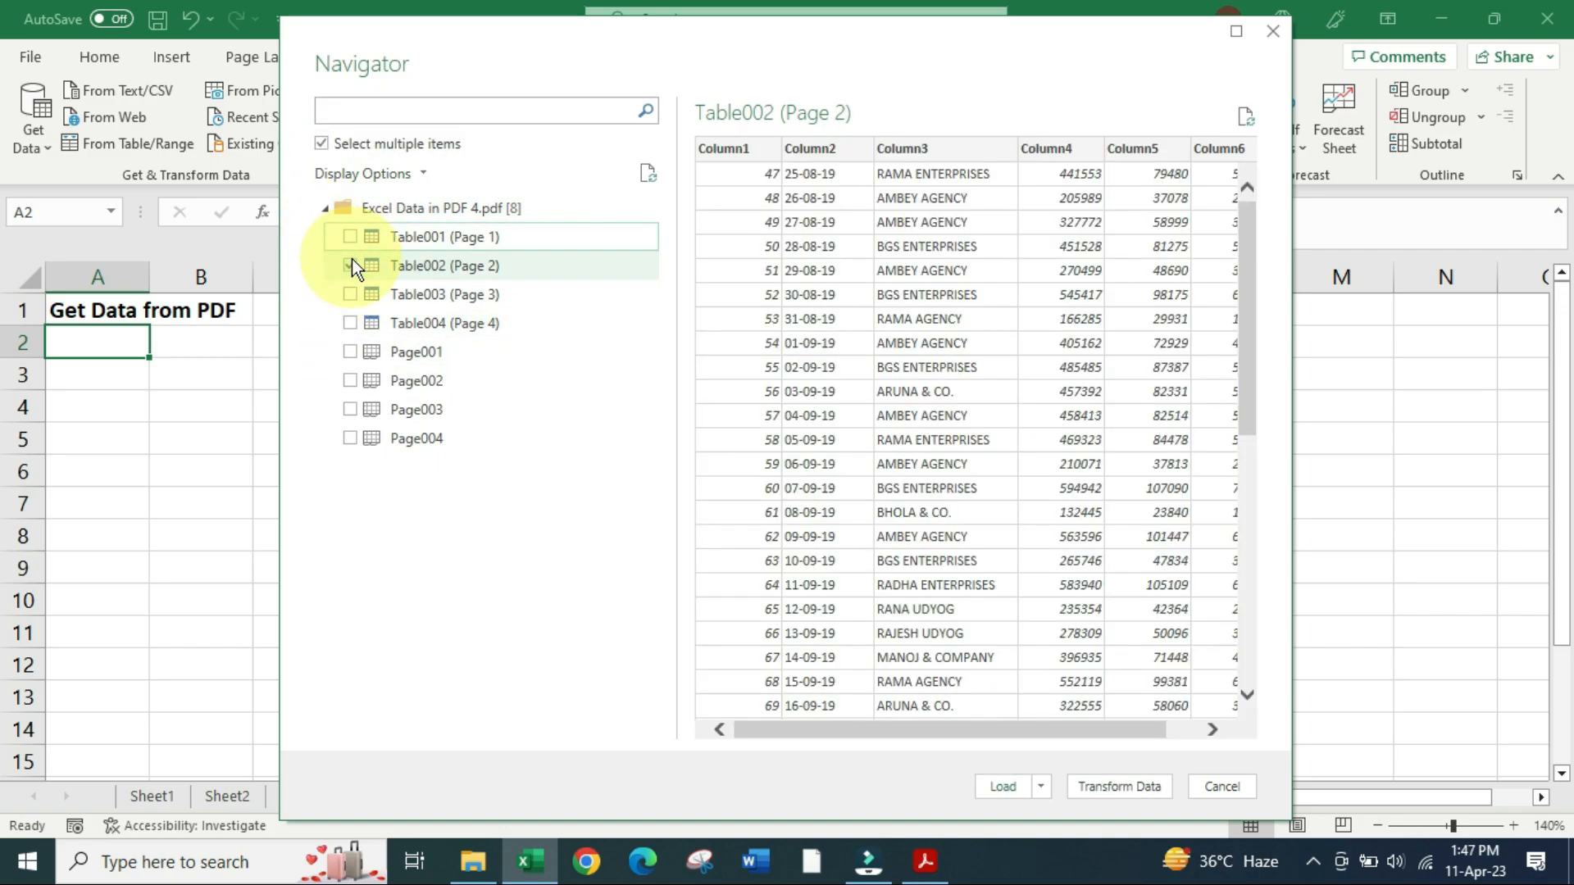
pyautogui.click(350, 266)
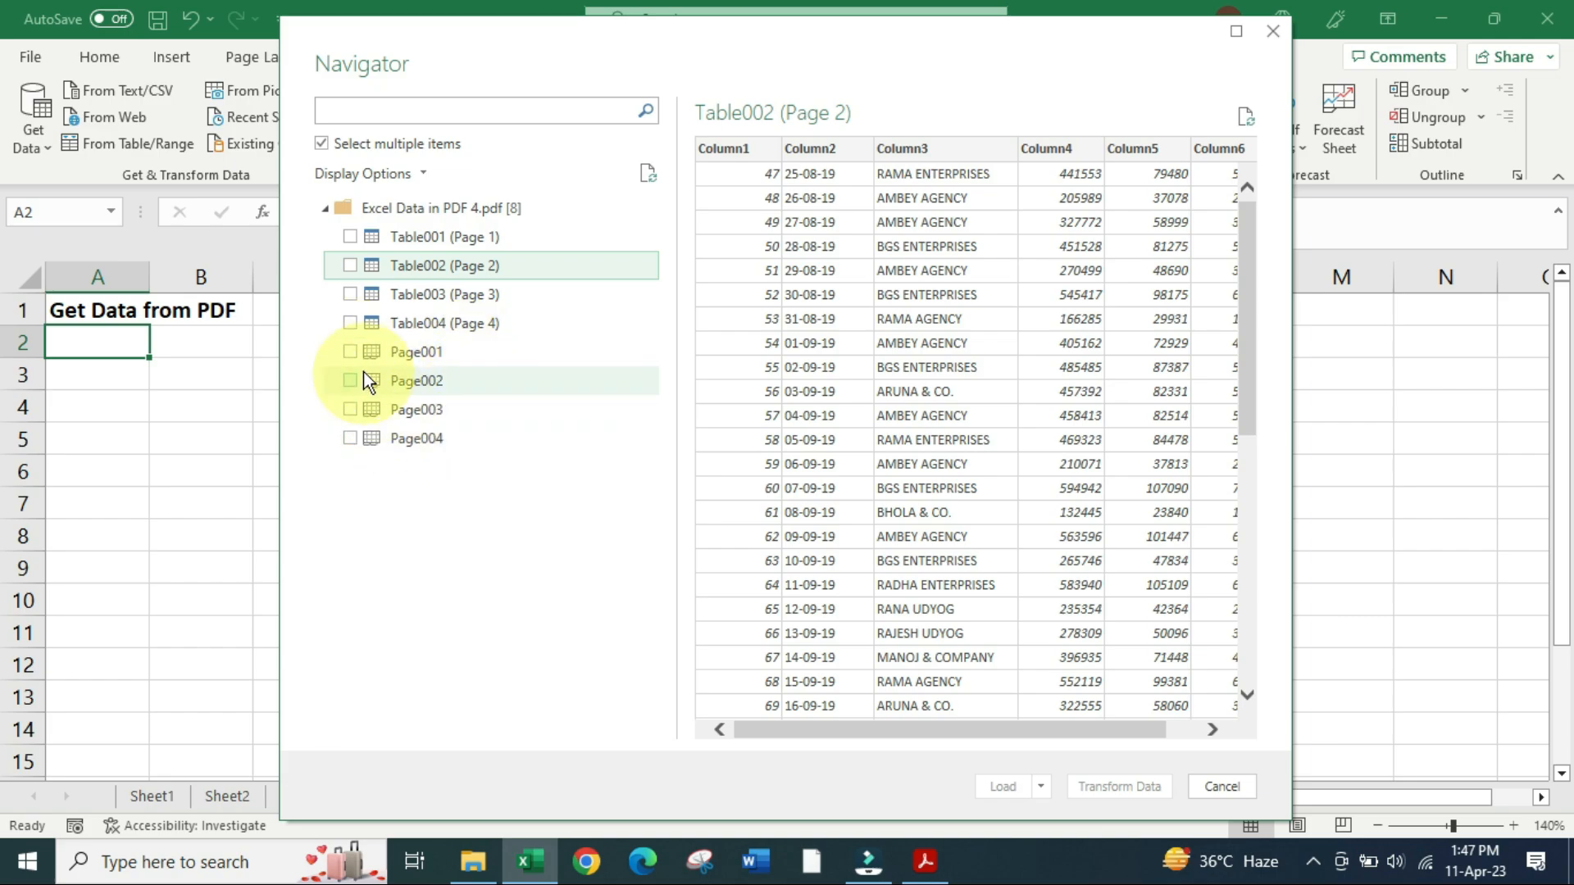
# Step: Select Page001, Page002, Page003 and Page004 together as the PDF items to import
pyautogui.click(349, 352)
pyautogui.click(348, 390)
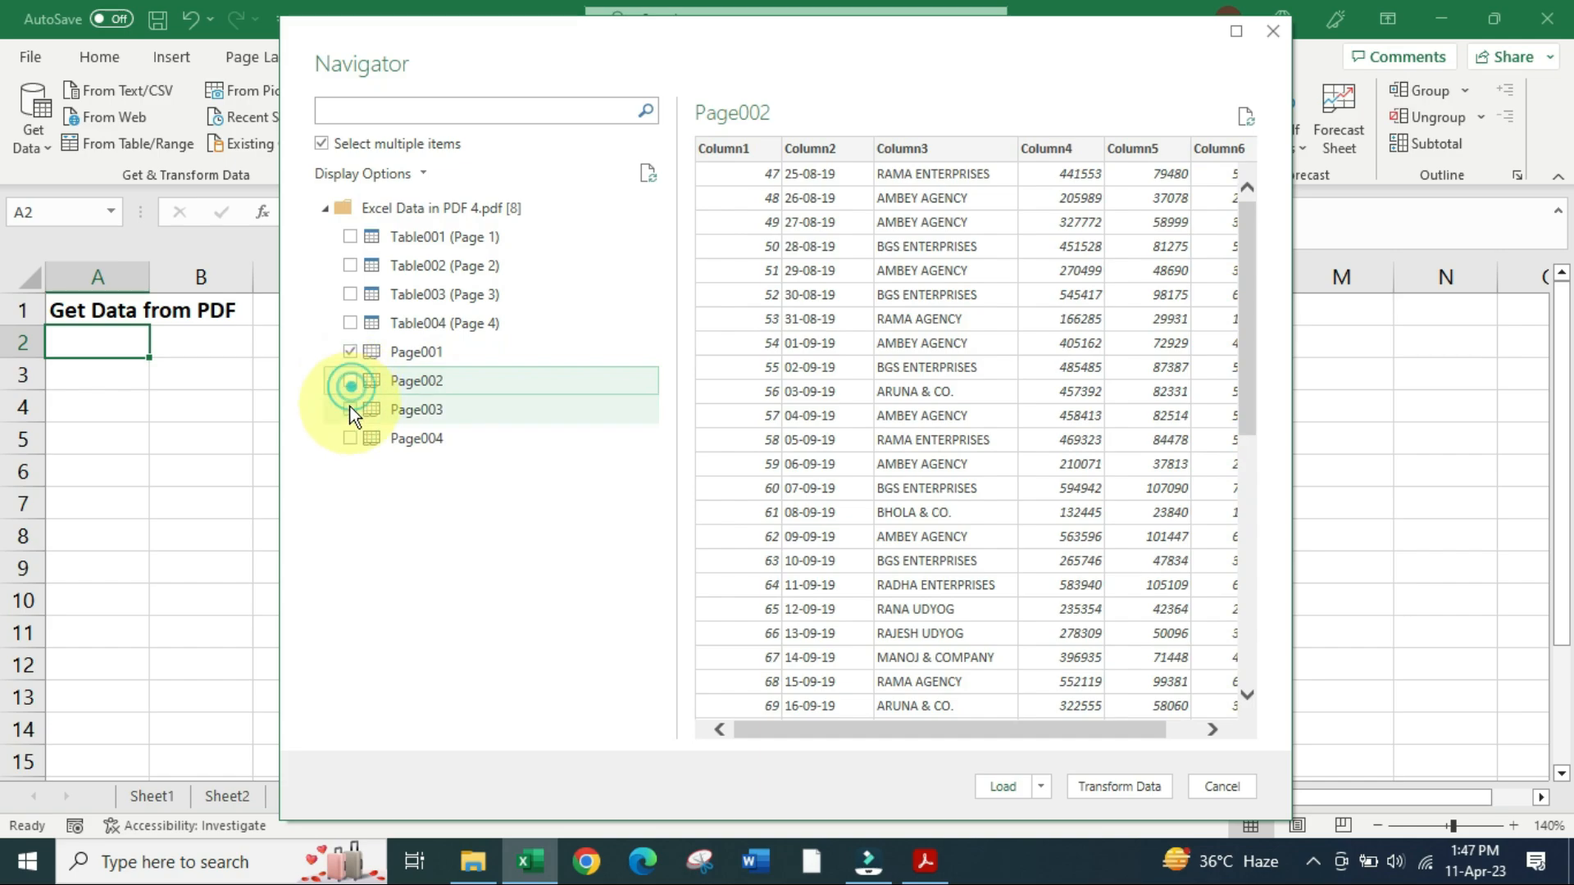
pyautogui.click(348, 381)
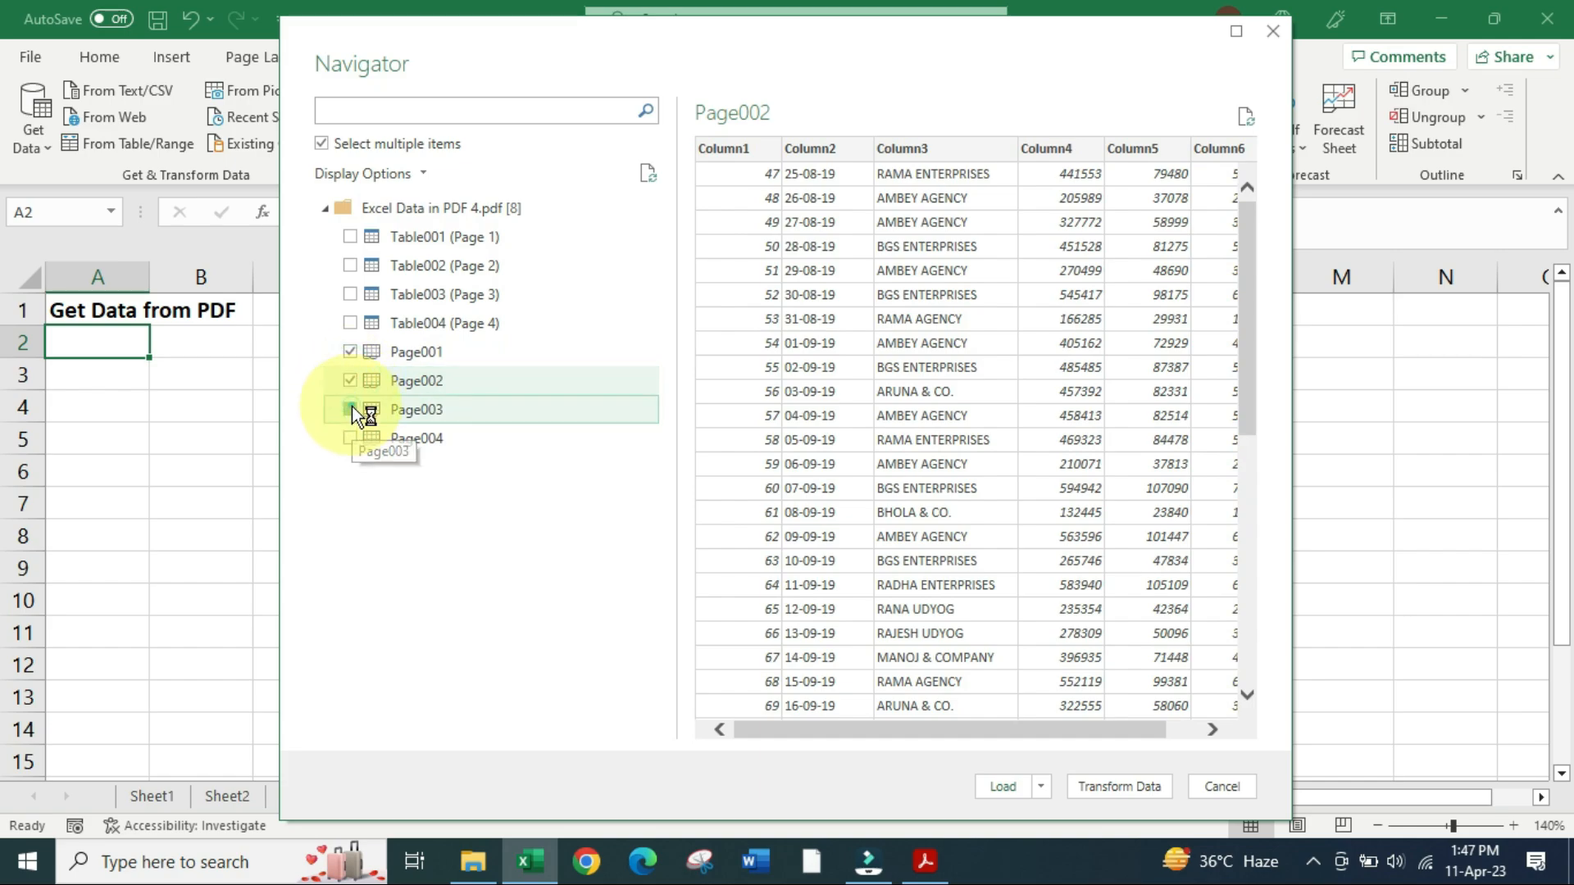
pyautogui.click(350, 410)
pyautogui.click(351, 439)
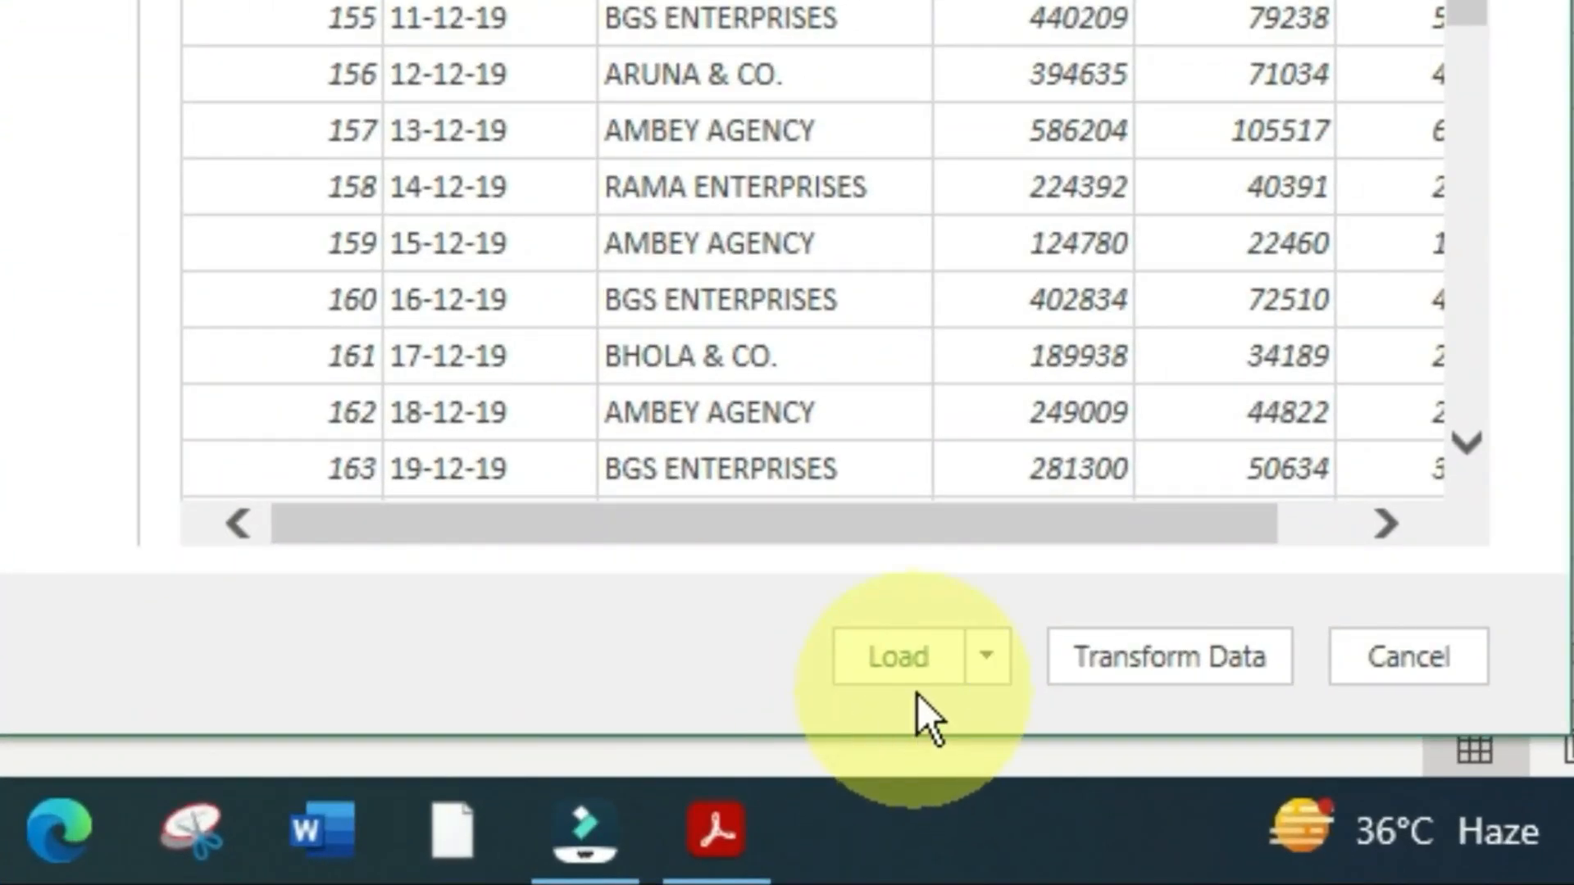
# Step: Load the selected PDF pages as tables in new worksheets, with the data added to the Data Model
pyautogui.click(990, 657)
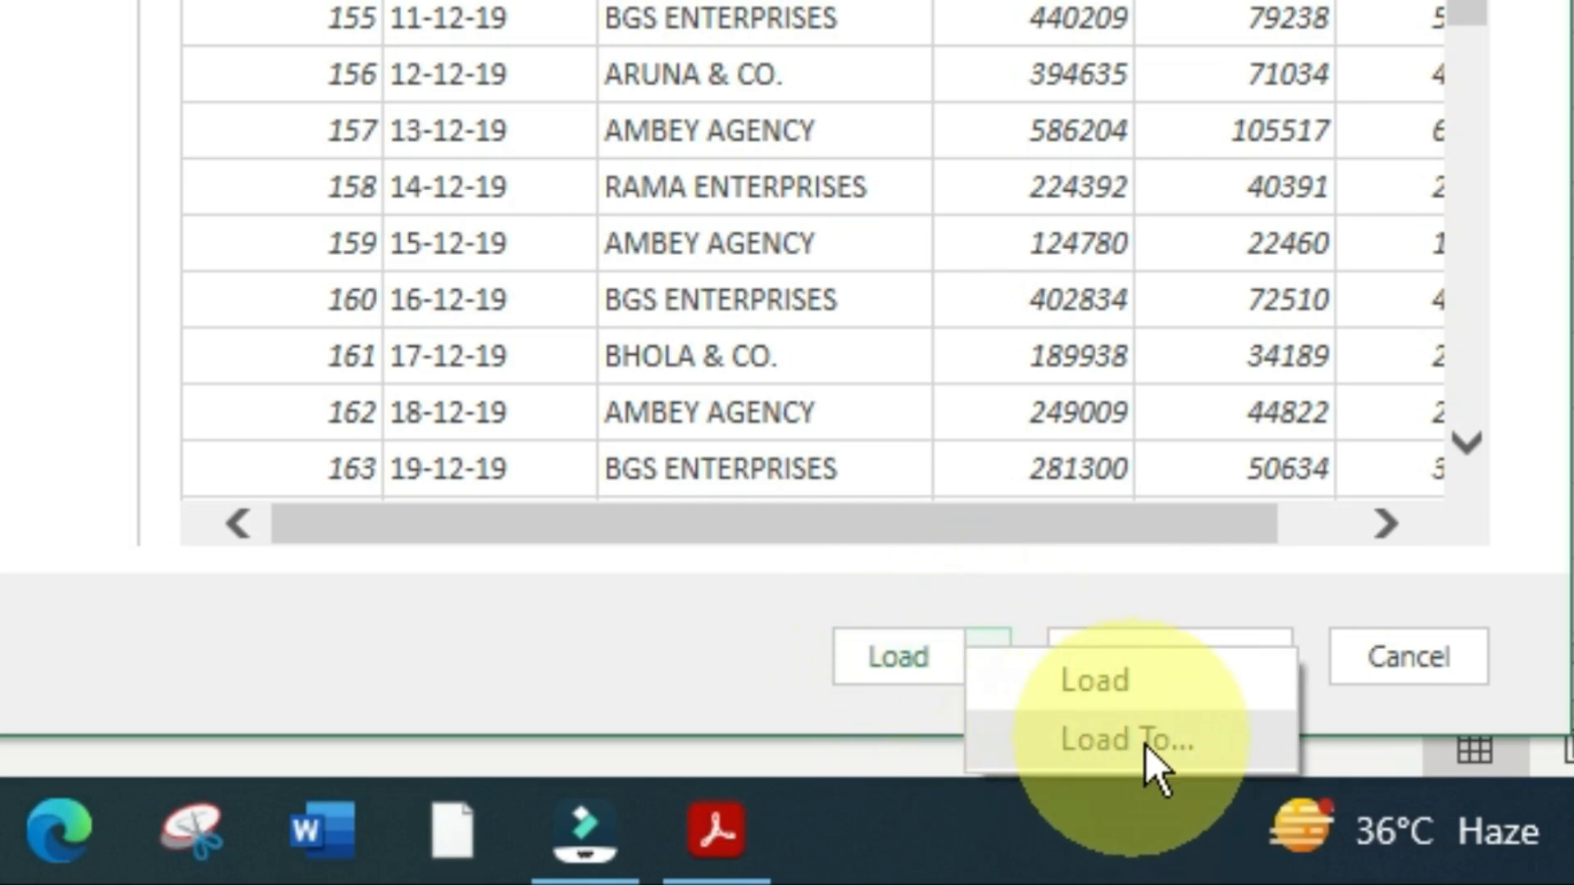
pyautogui.click(1223, 747)
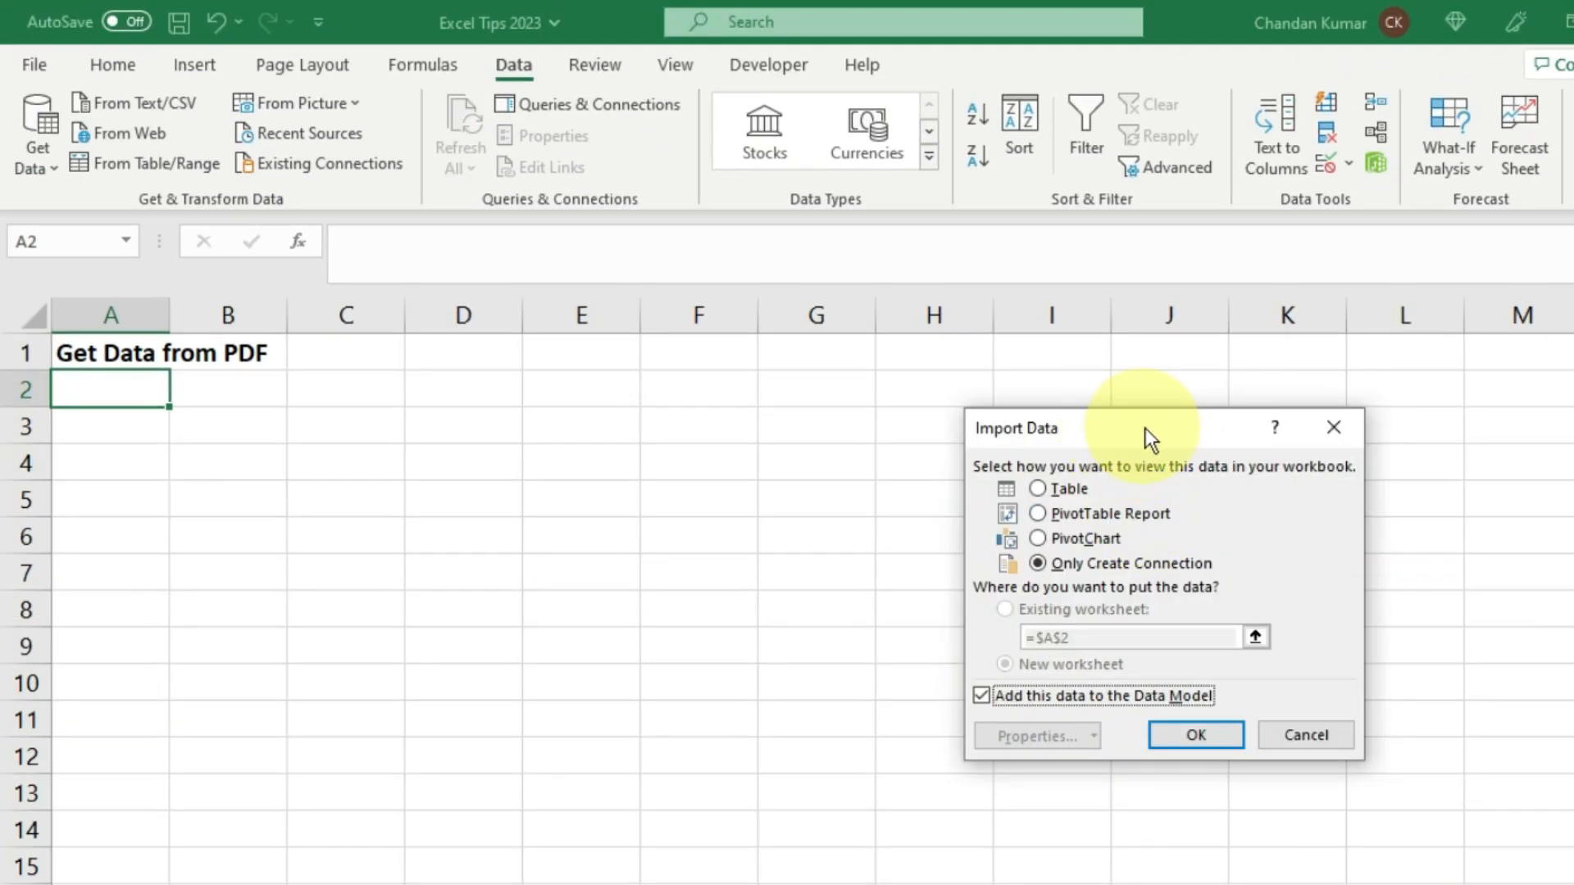
pyautogui.moveTo(1144, 428); pyautogui.dragTo(499, 396)
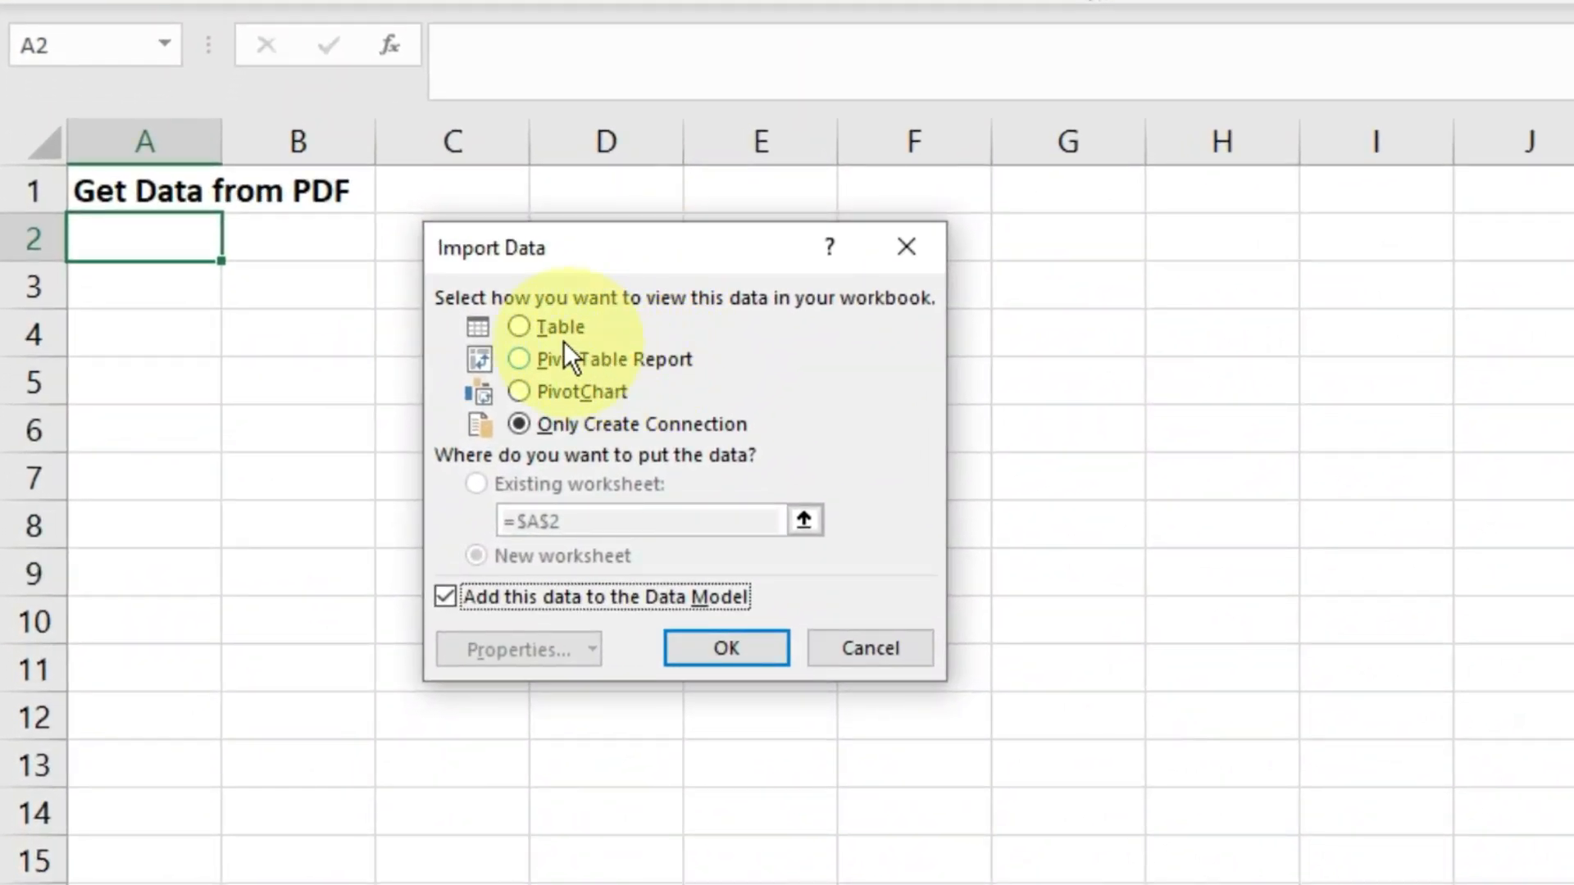
pyautogui.click(518, 327)
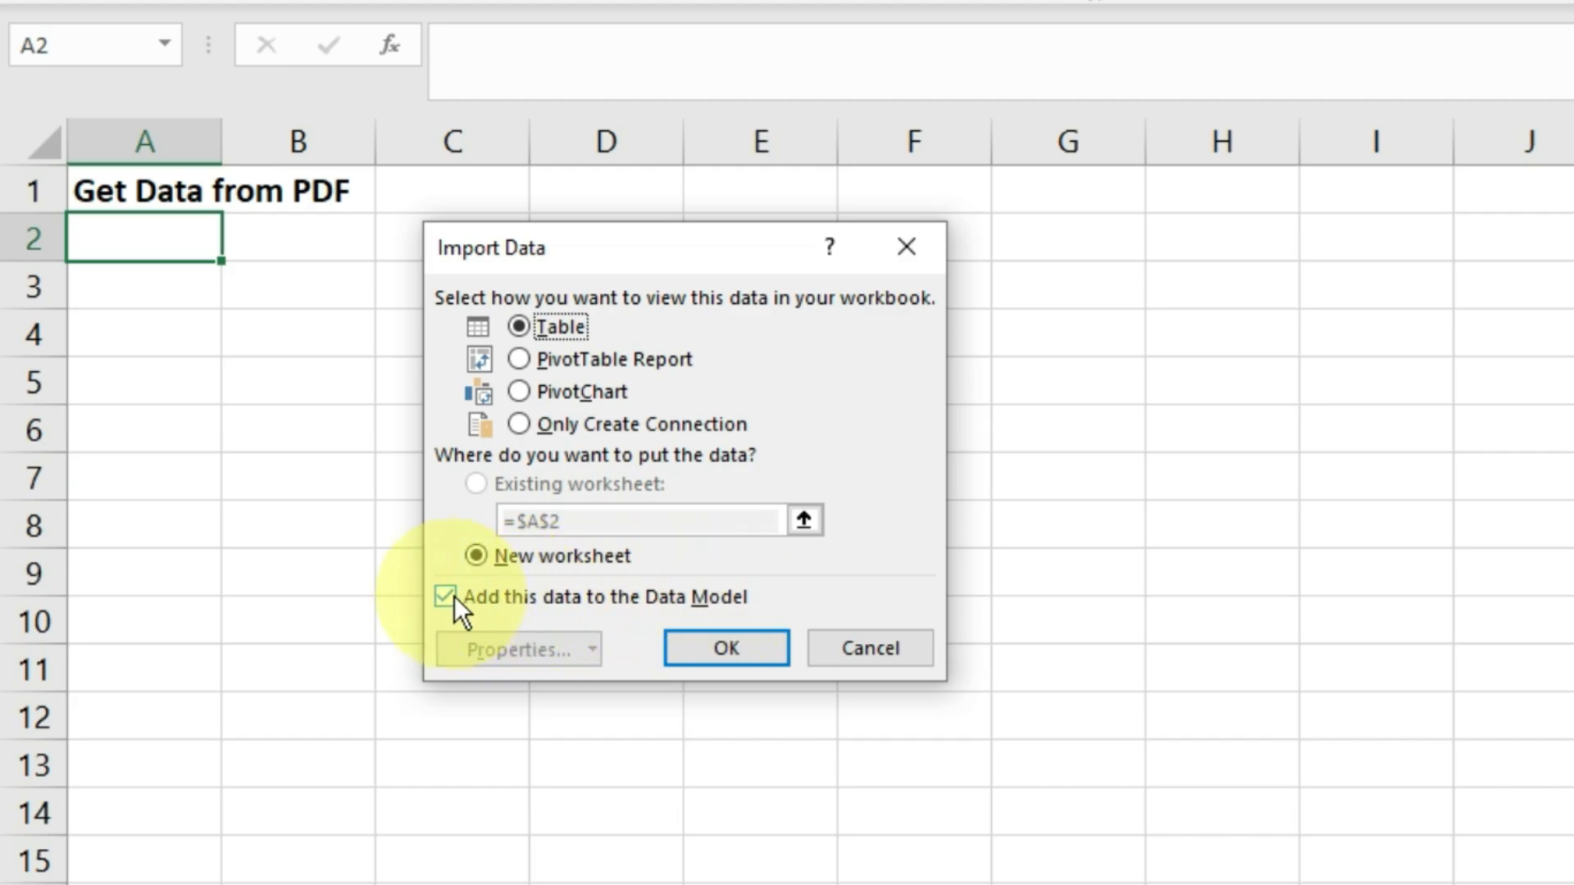
pyautogui.click(746, 659)
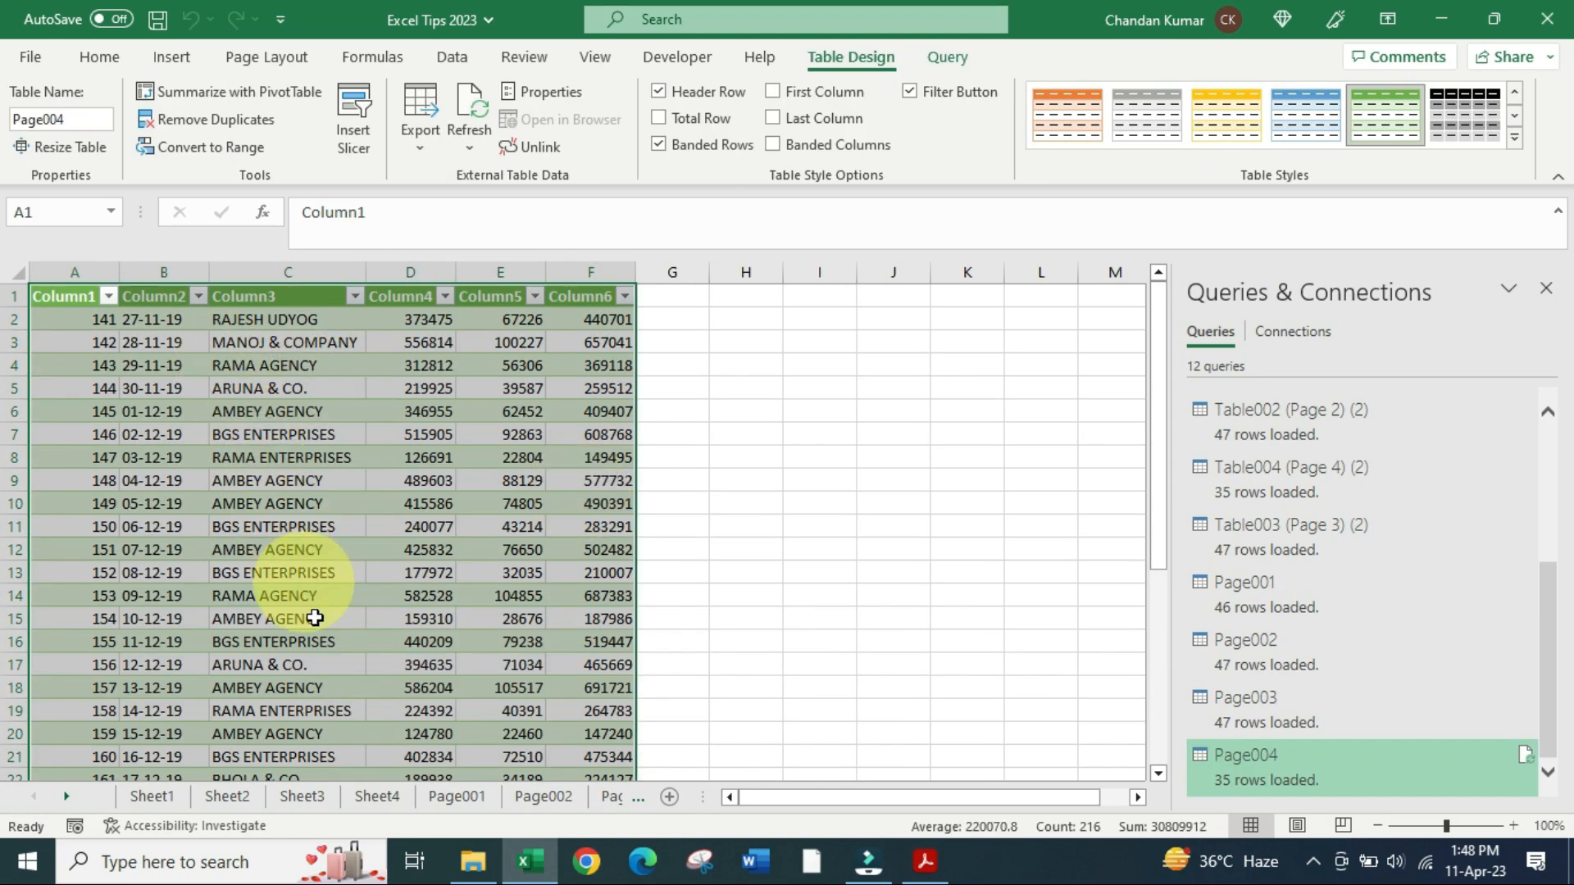
# Step: Examine the imported rows on the Page001, Page002, Page003 and Page004 sheets
pyautogui.click(456, 797)
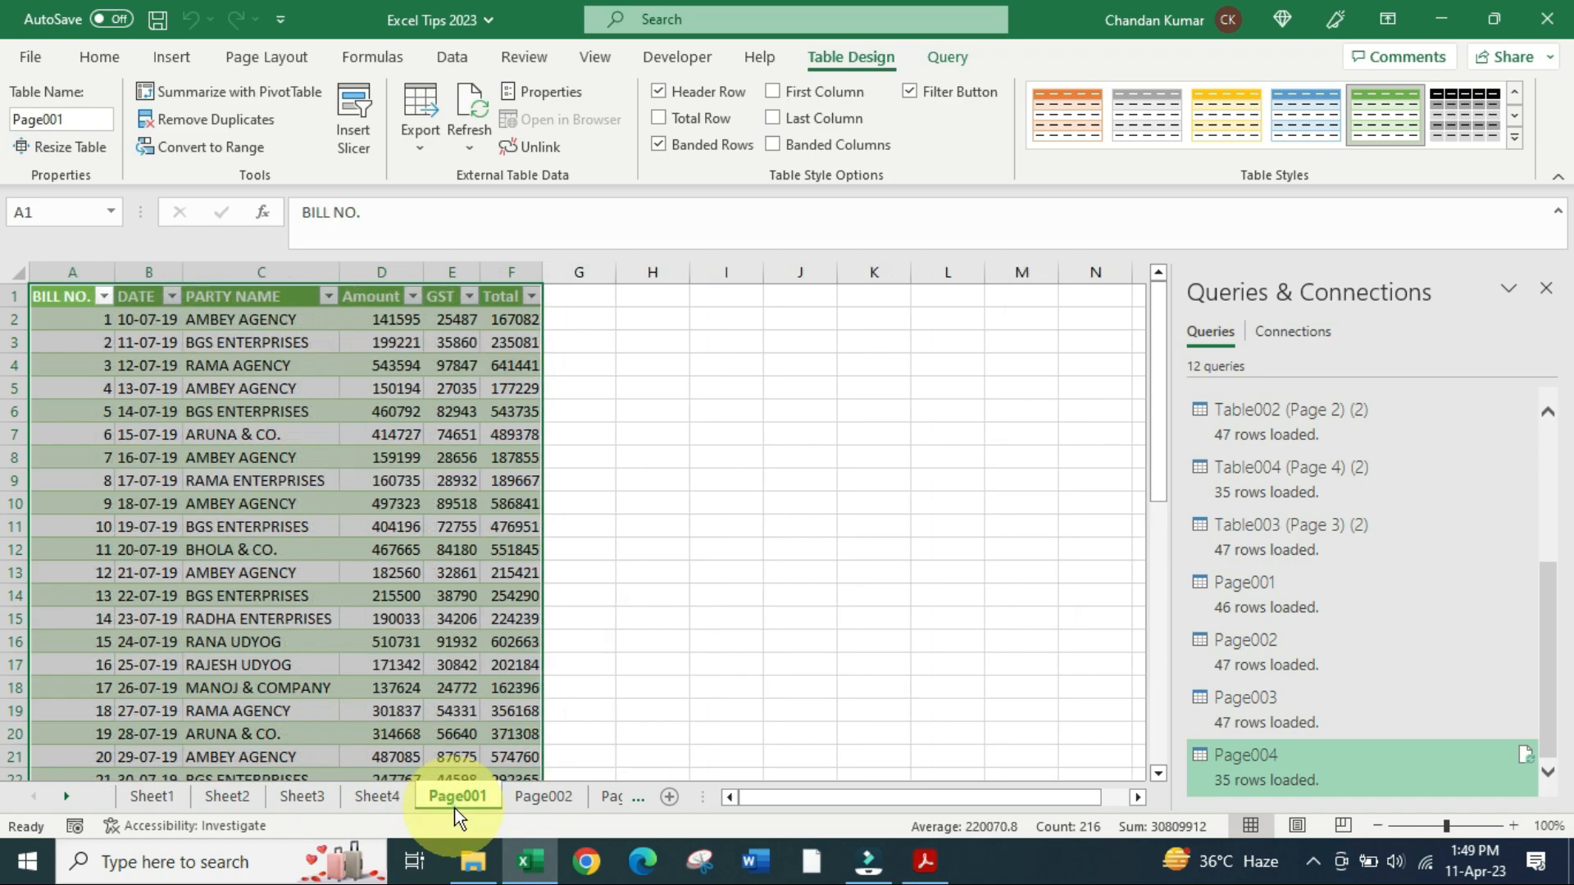
pyautogui.click(541, 797)
pyautogui.scroll(-7, 428, 492)
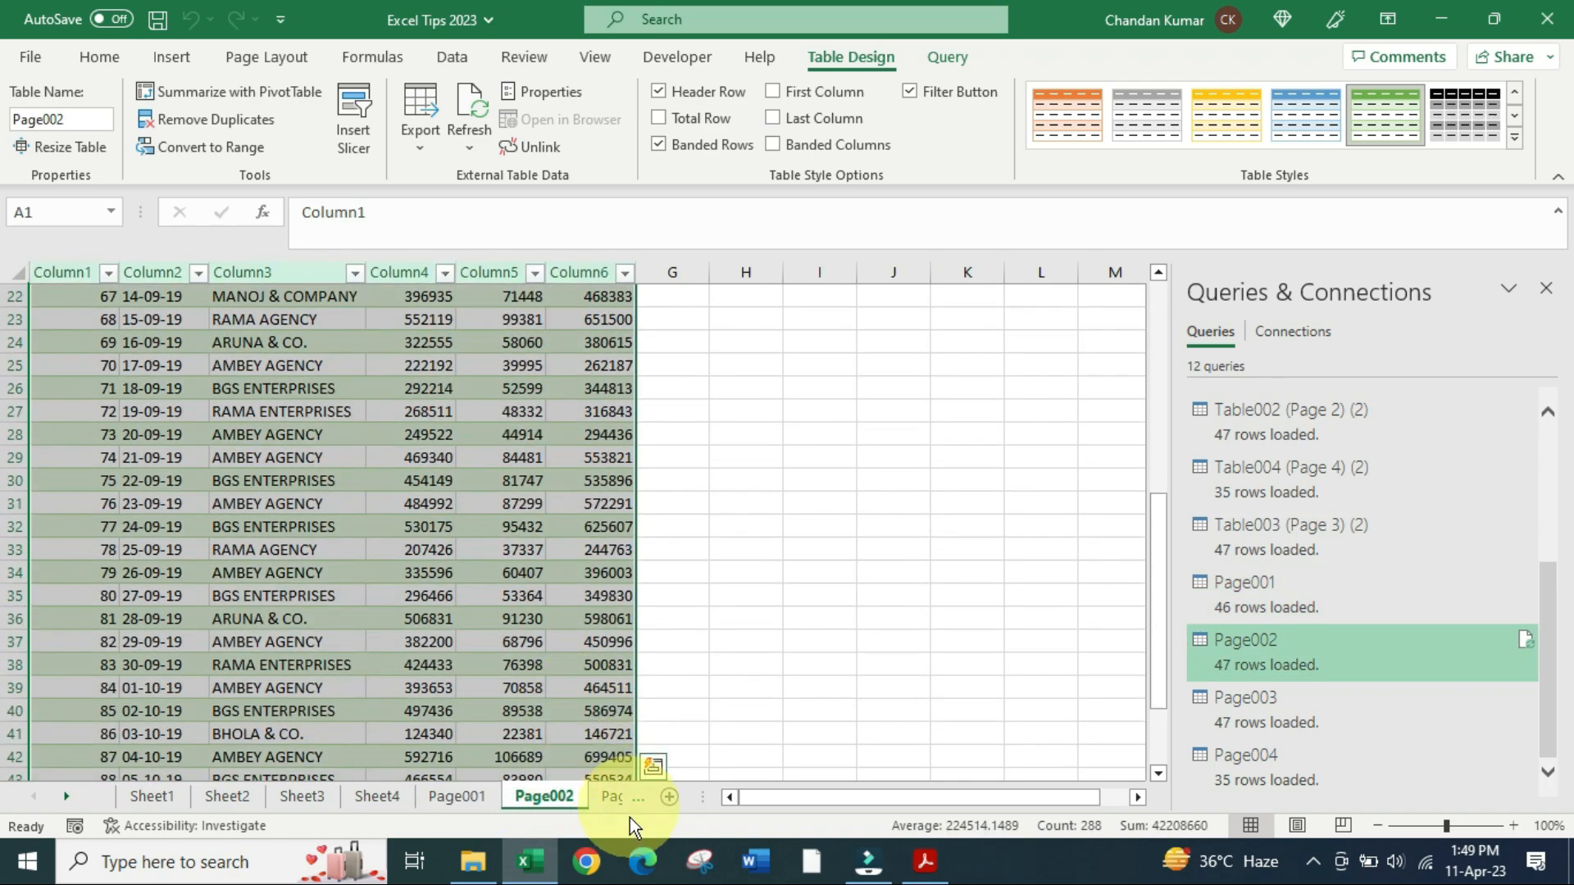
pyautogui.click(606, 796)
pyautogui.scroll(-9, 341, 692)
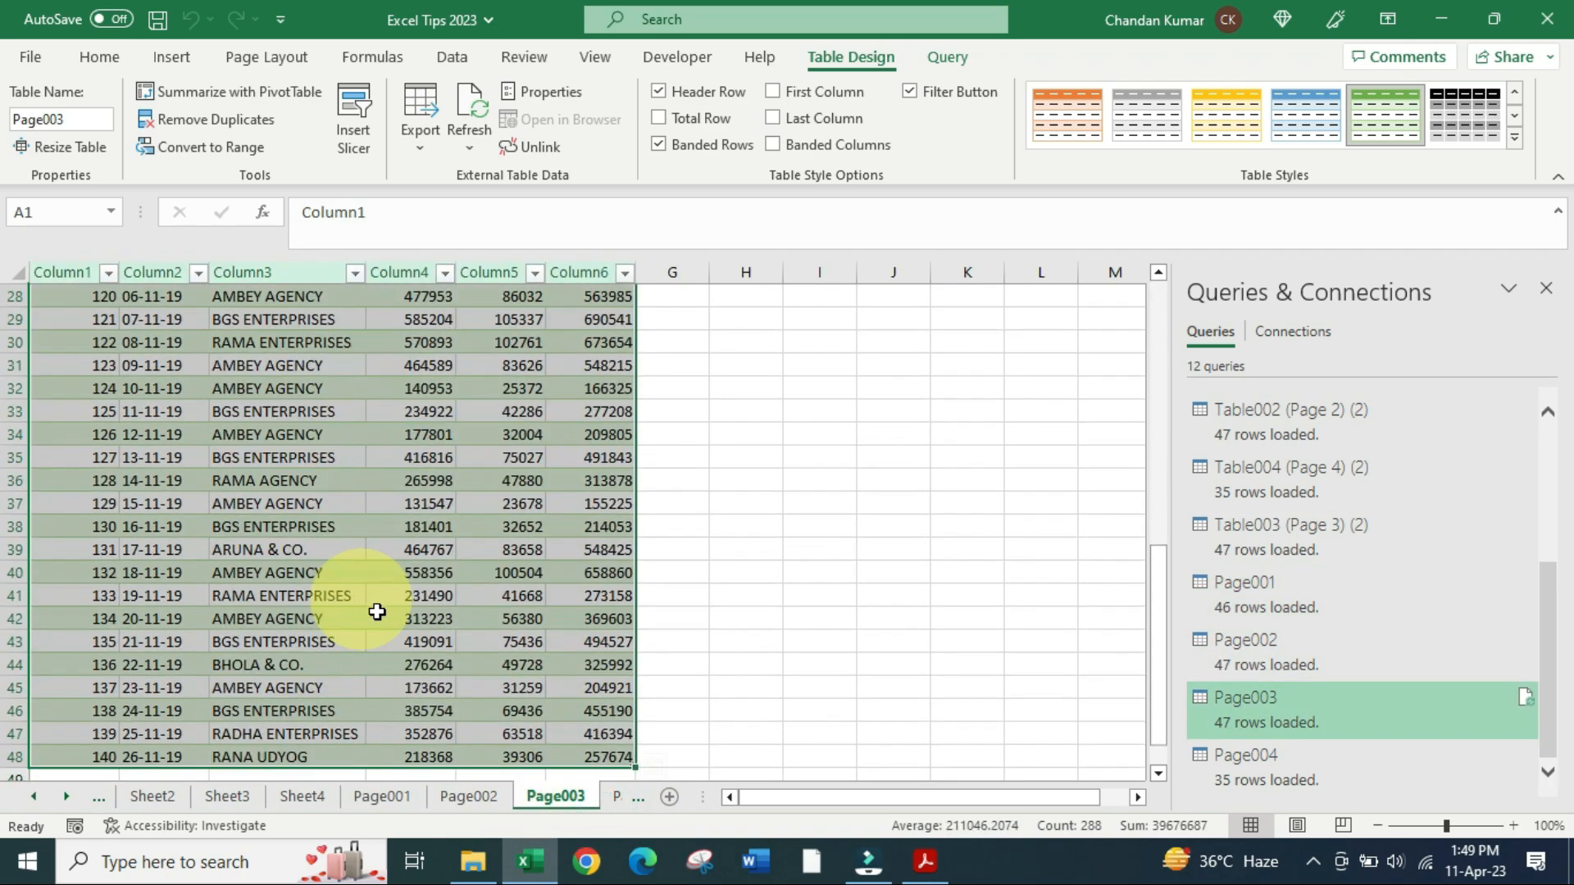
pyautogui.click(619, 799)
pyautogui.scroll(-3, 277, 467)
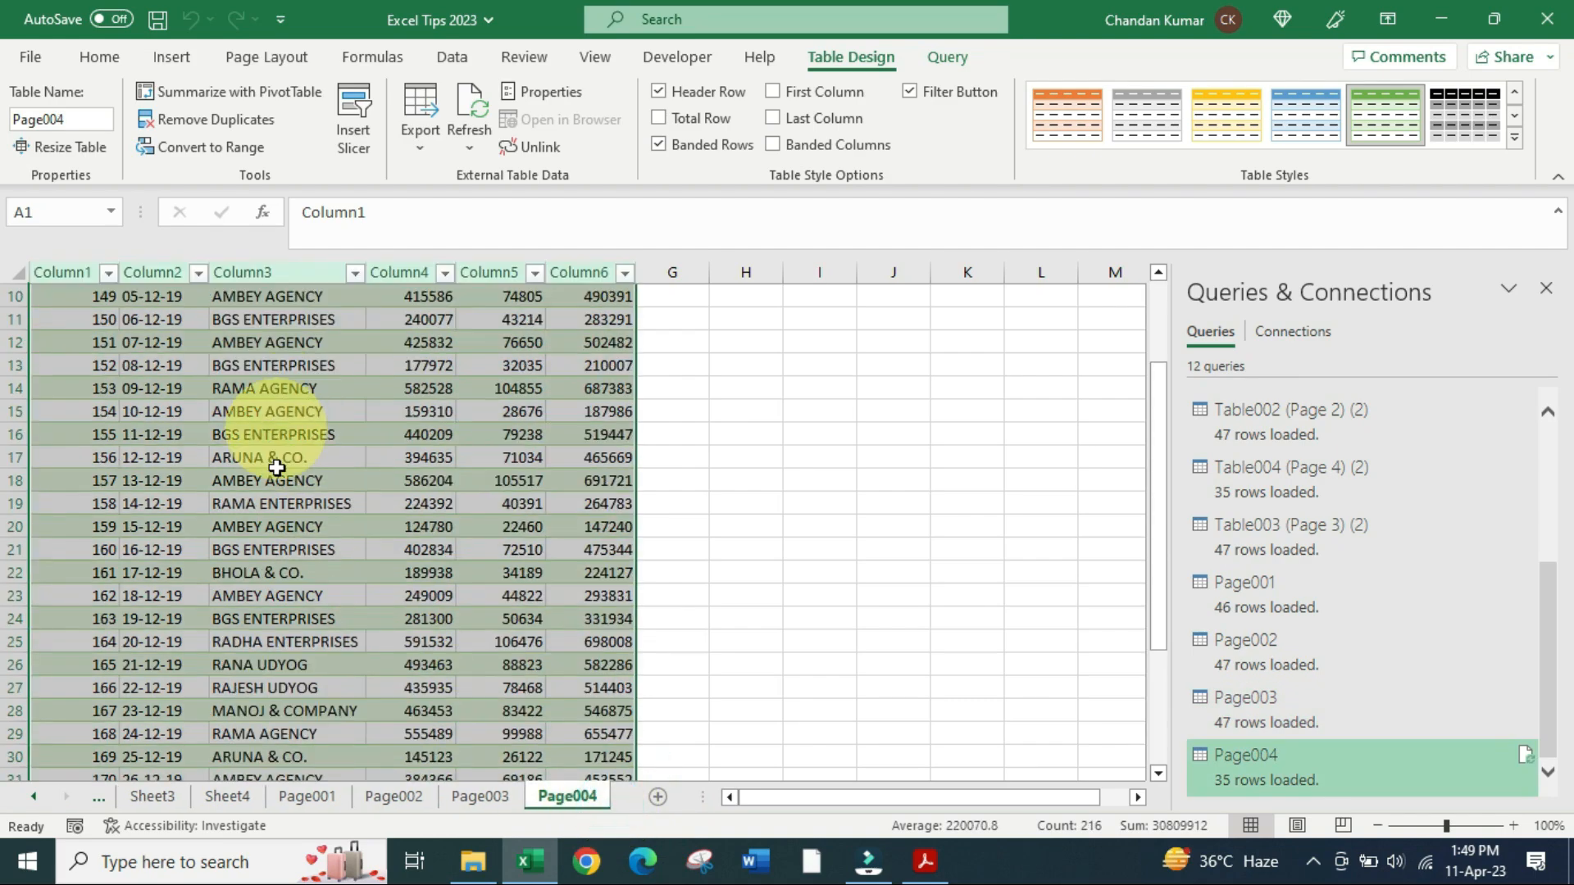
pyautogui.scroll(-5, 309, 563)
pyautogui.scroll(8, 429, 573)
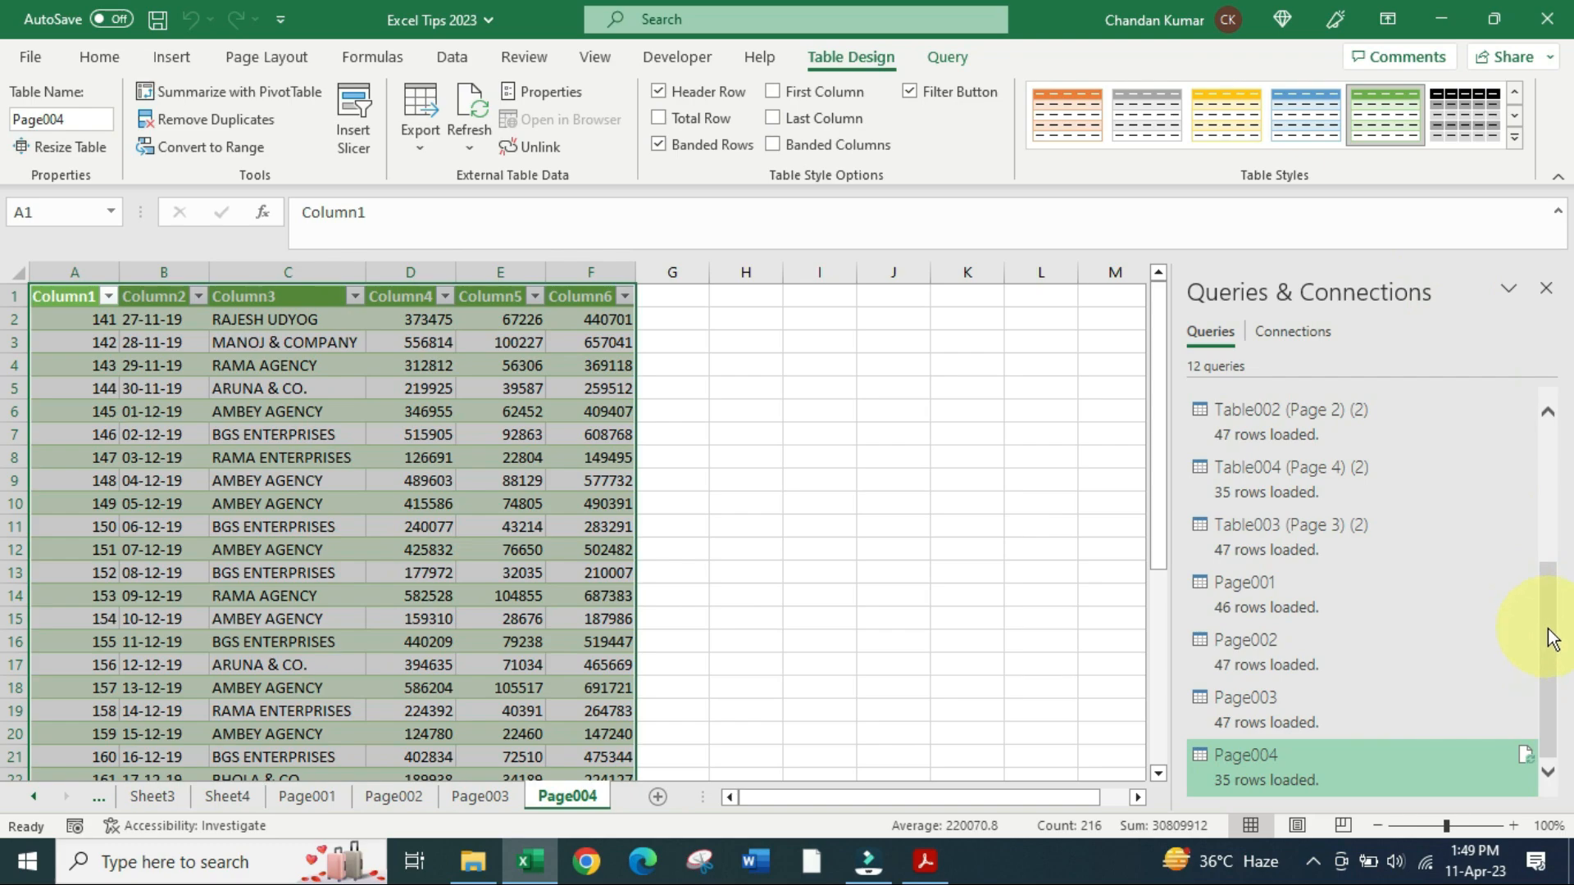
# Step: Check the Page001 to Page004 queries one by one against their tables, and close Queries & Connections
pyautogui.moveTo(1548, 639)
pyautogui.mouseDown()
pyautogui.moveTo(1546, 426)
pyautogui.moveTo(1546, 639)
pyautogui.mouseUp()
pyautogui.click(1354, 587)
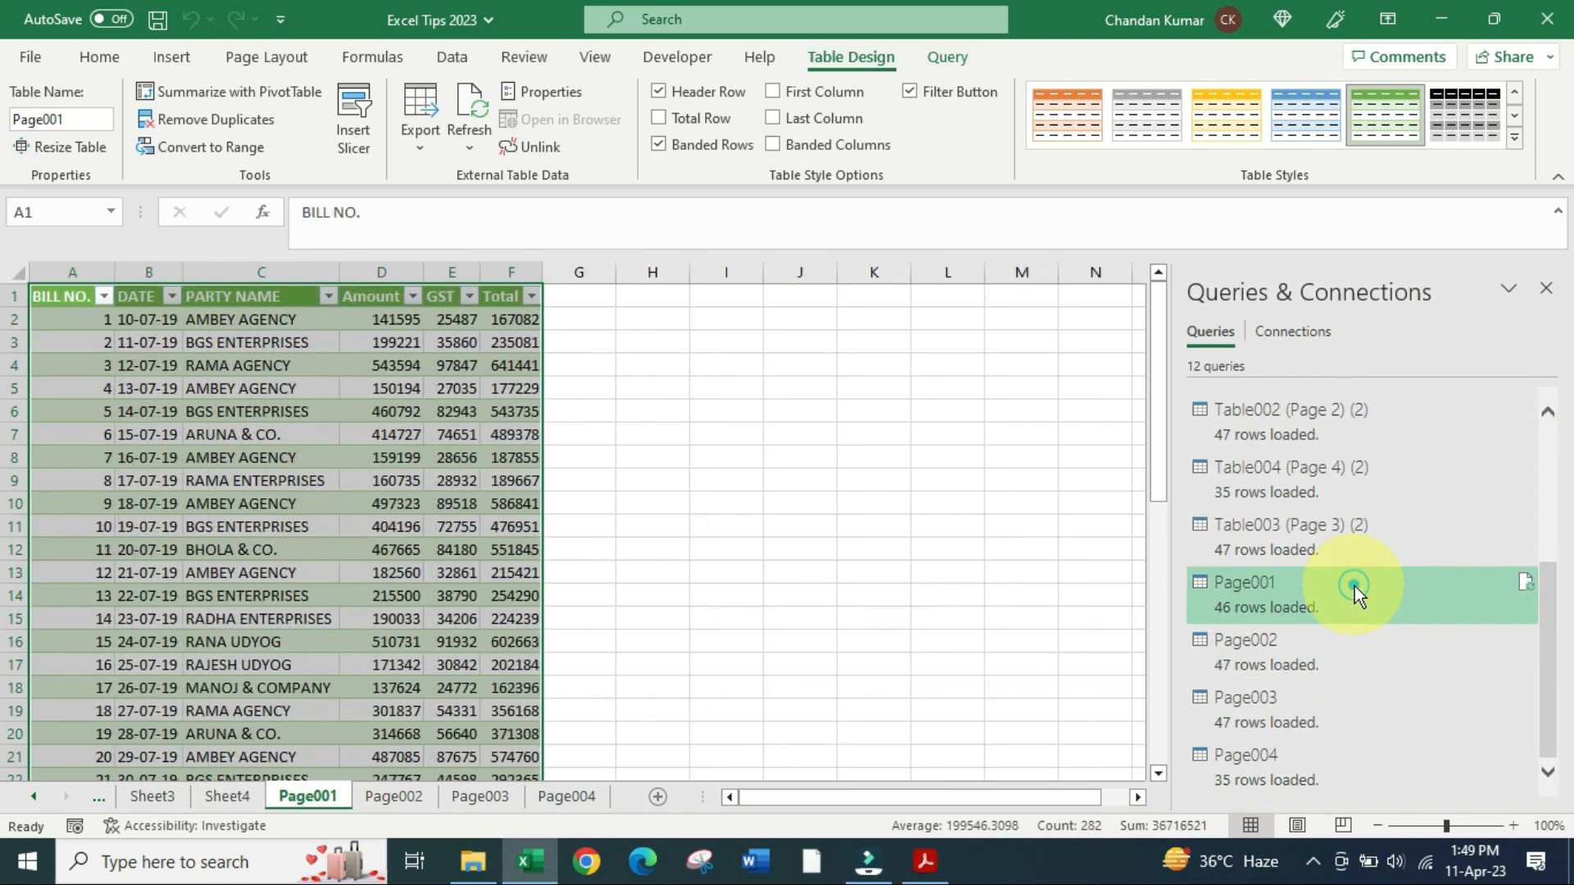
pyautogui.click(1340, 656)
pyautogui.click(1310, 711)
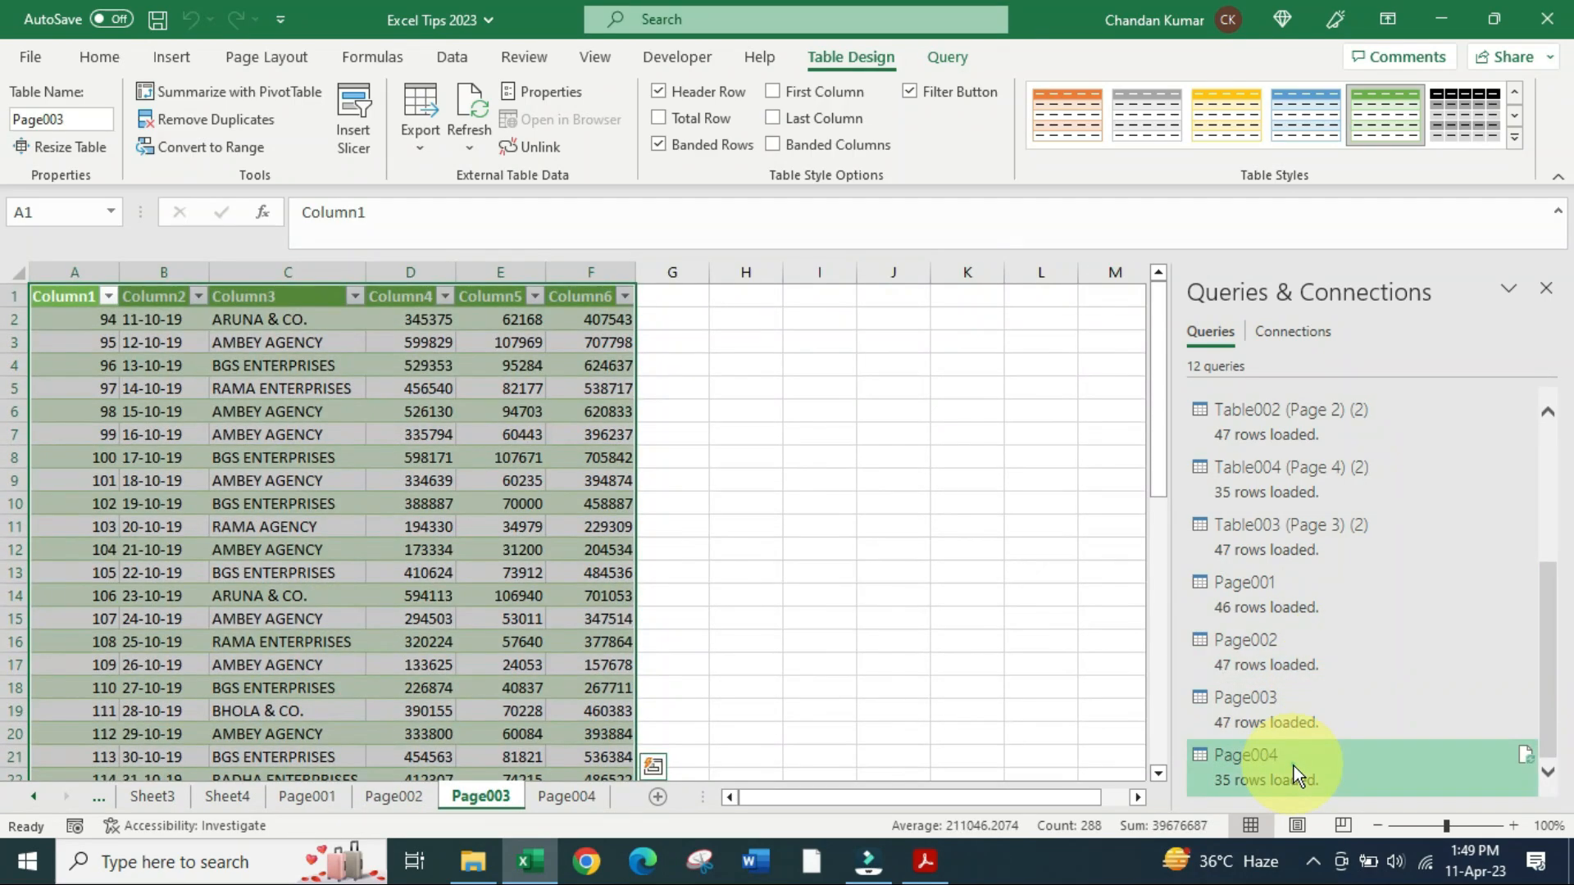
pyautogui.click(1293, 766)
pyautogui.click(1548, 289)
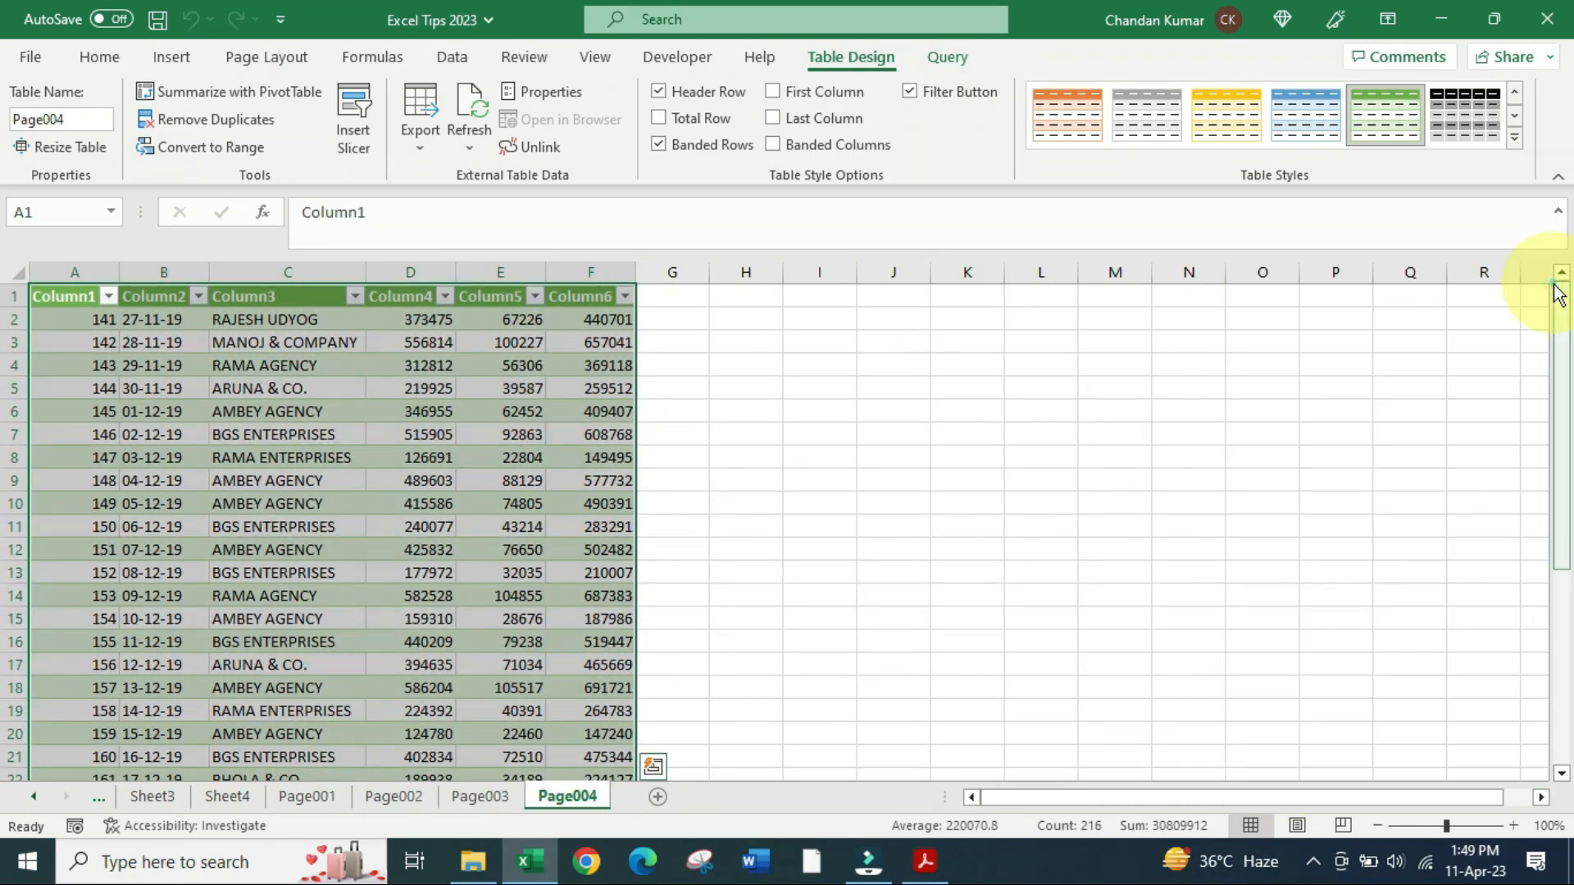
# Step: Review the Page001 to Page004 tables again, comparing their column headers and how the bill rows continue from sheet to sheet
pyautogui.click(424, 641)
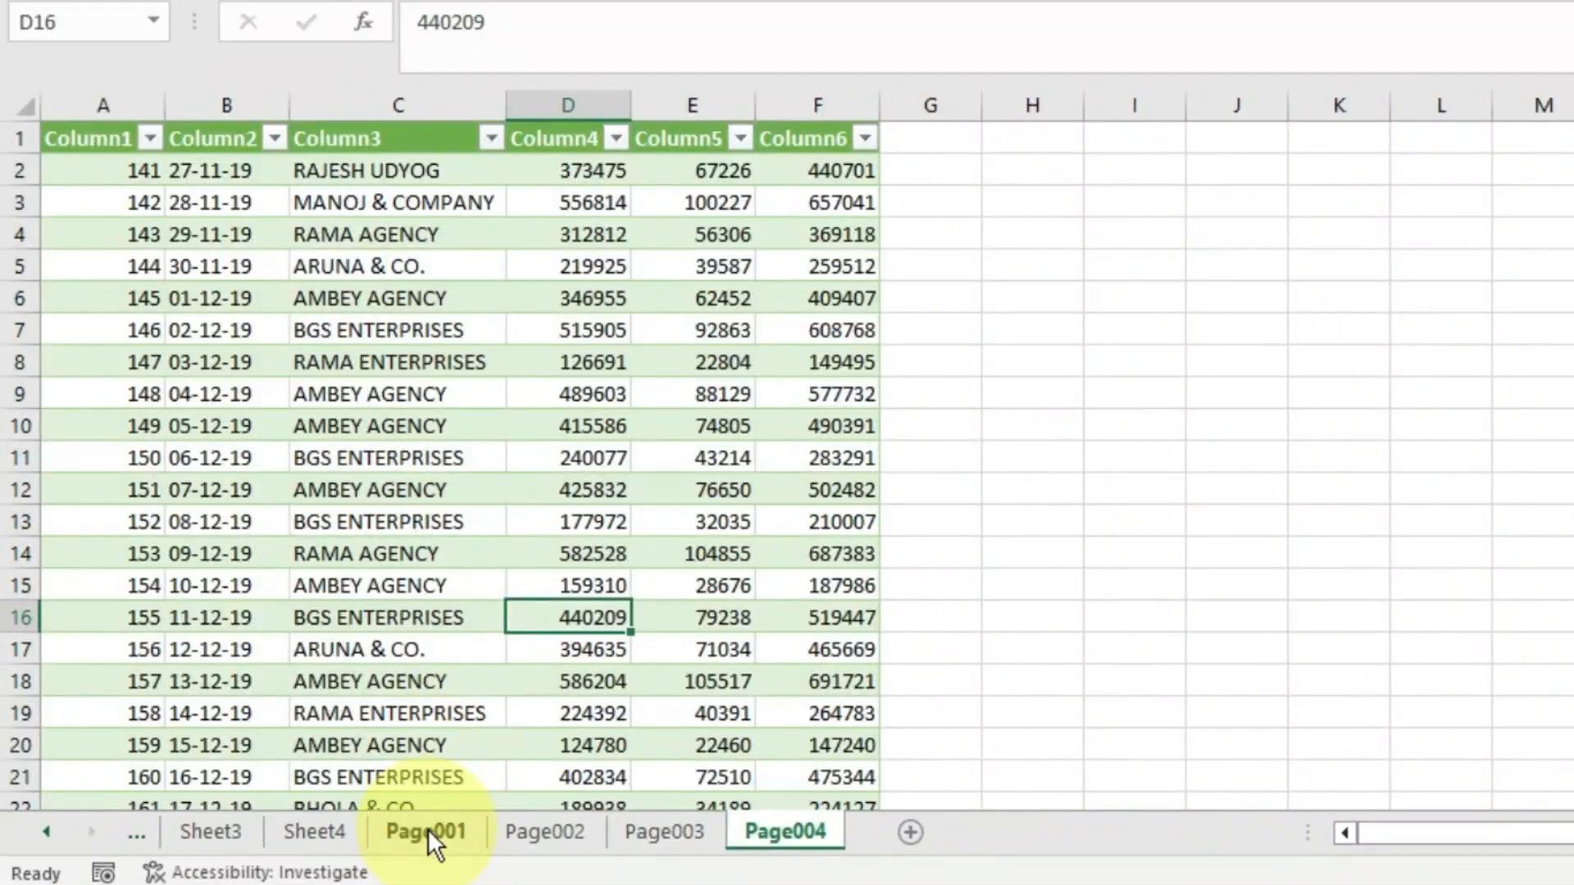
pyautogui.click(318, 801)
pyautogui.scroll(-10, 297, 557)
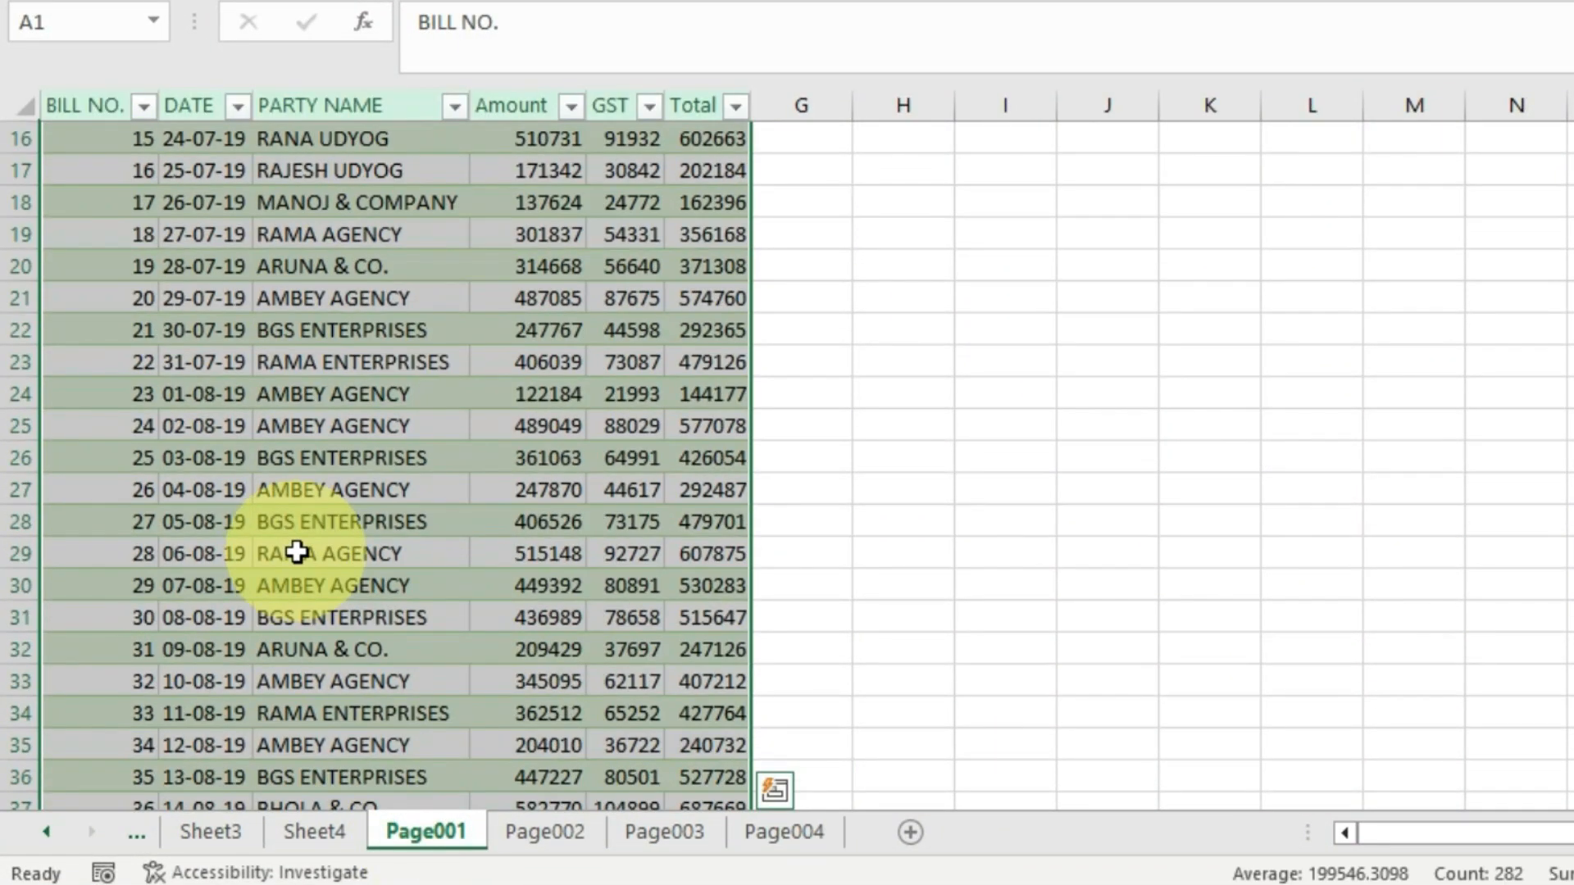
pyautogui.click(297, 553)
pyautogui.click(521, 832)
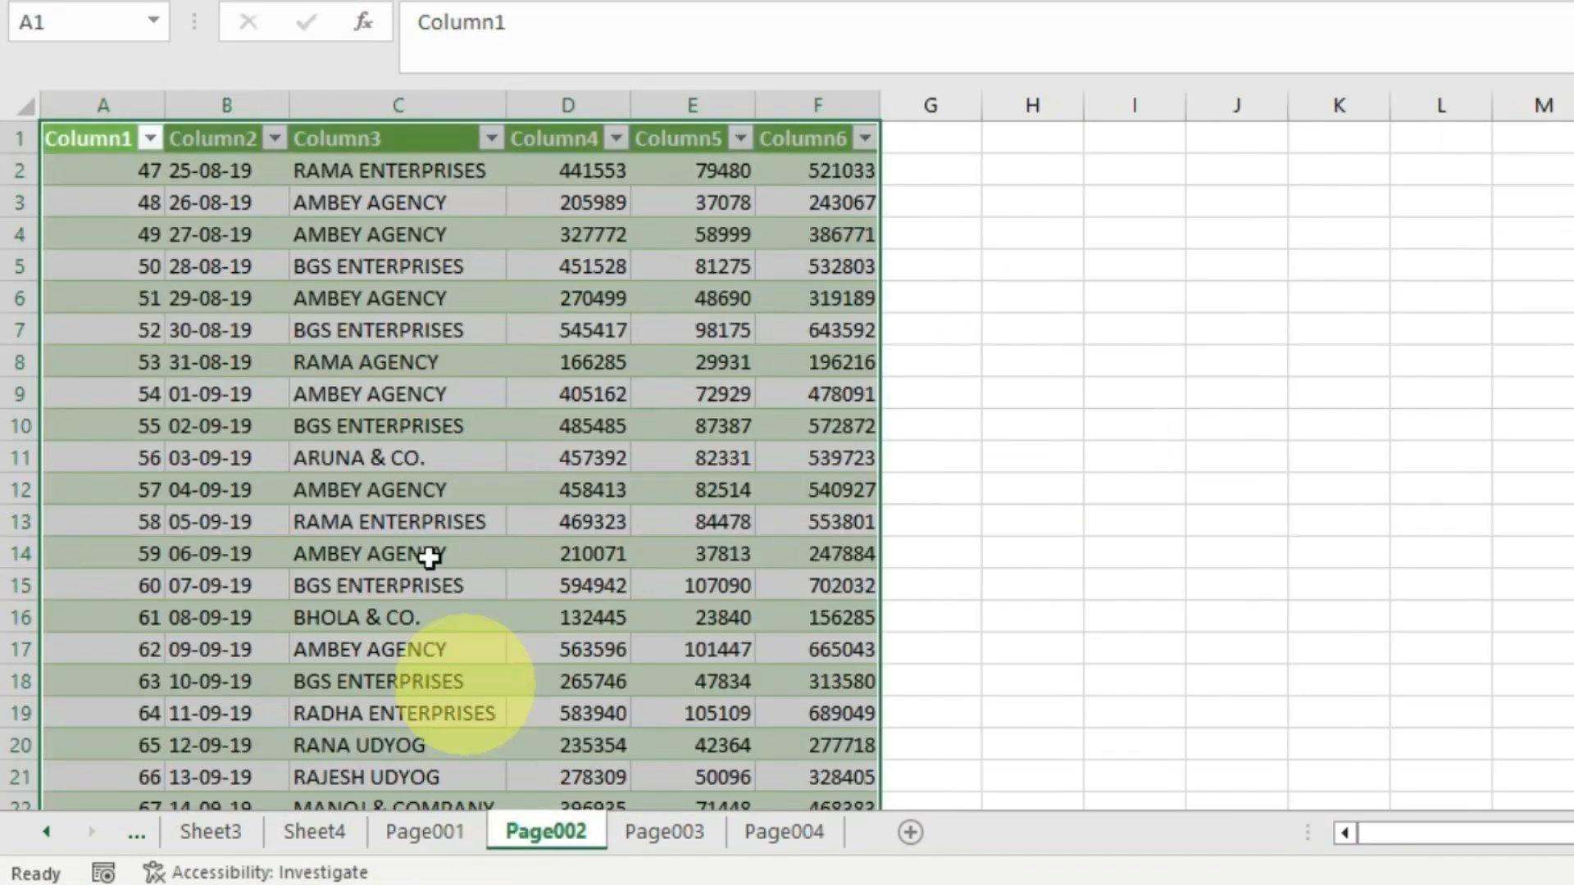
pyautogui.scroll(-5, 414, 415)
pyautogui.click(348, 548)
pyautogui.scroll(-5, 343, 543)
pyautogui.scroll(-3, 342, 544)
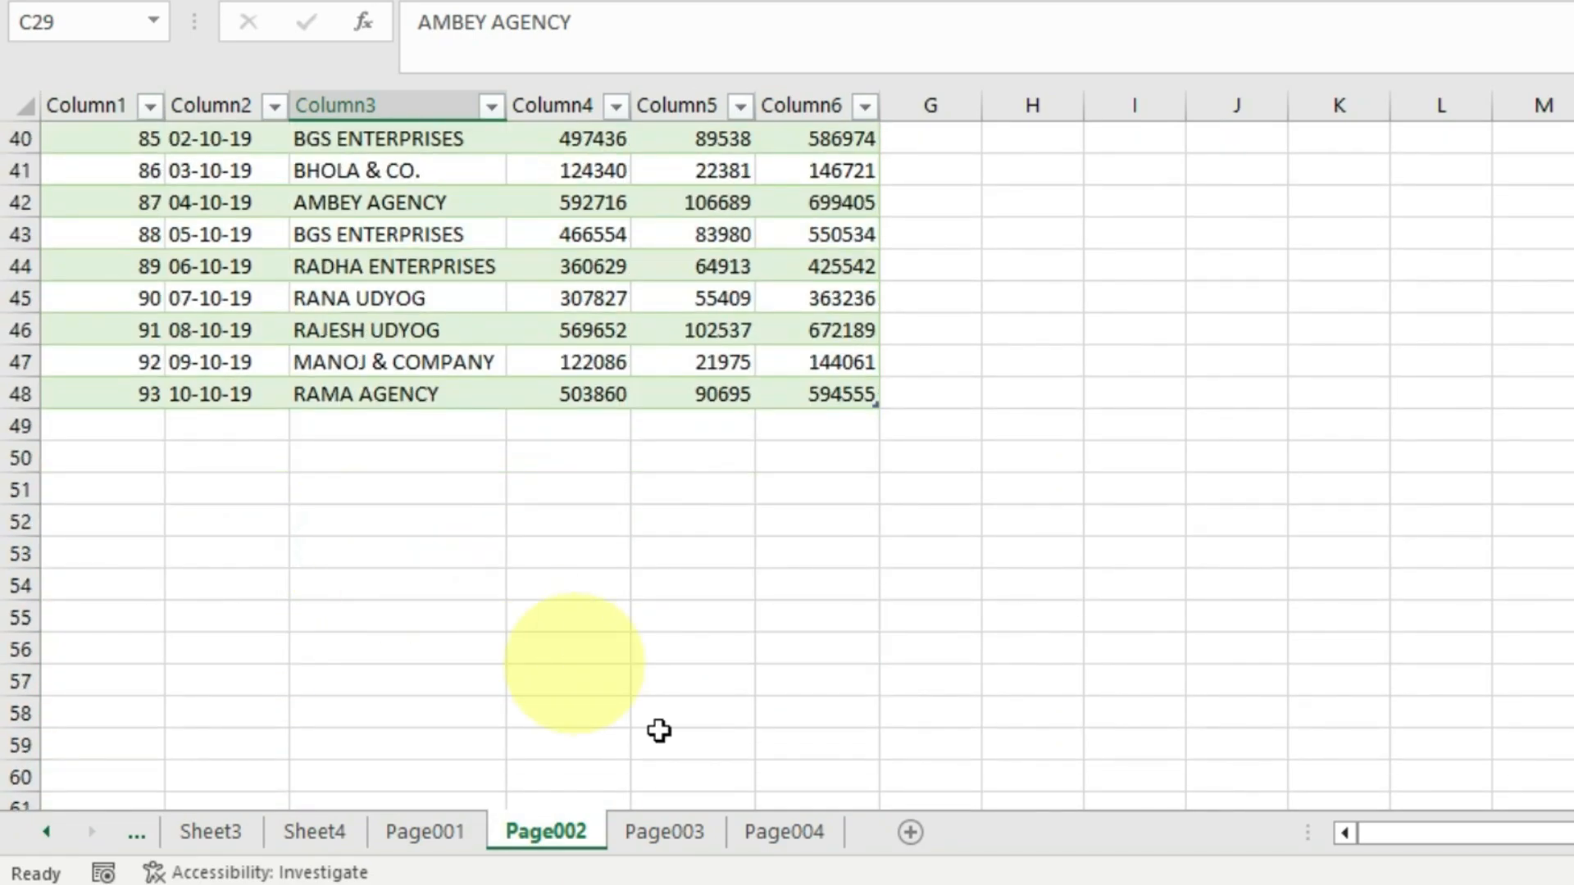
pyautogui.click(664, 832)
pyautogui.click(544, 427)
pyautogui.scroll(-10, 545, 428)
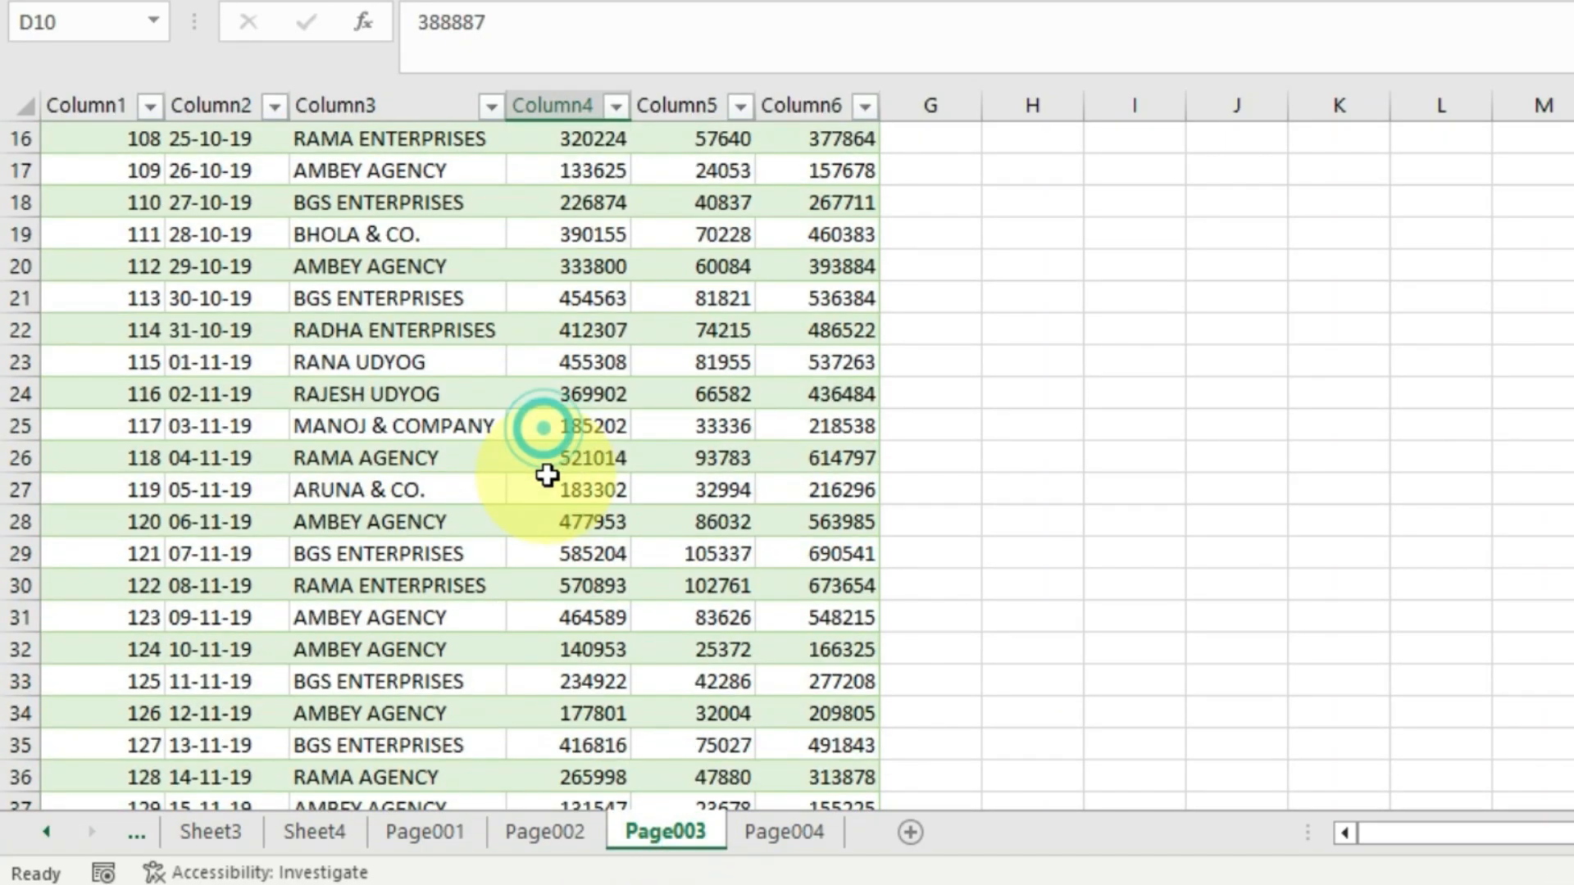
pyautogui.click(784, 832)
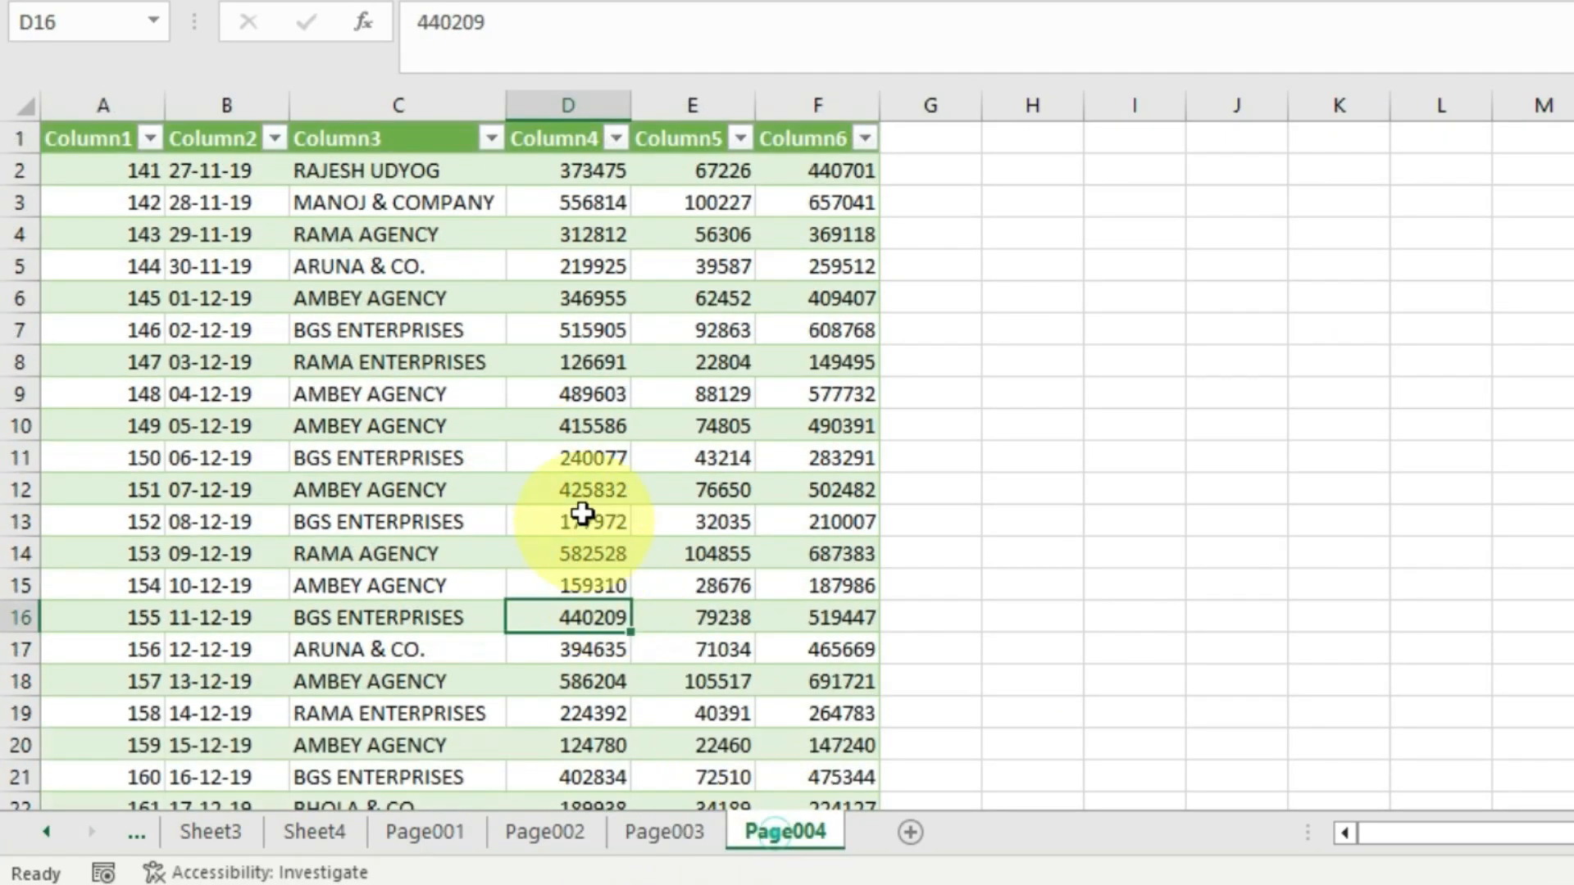